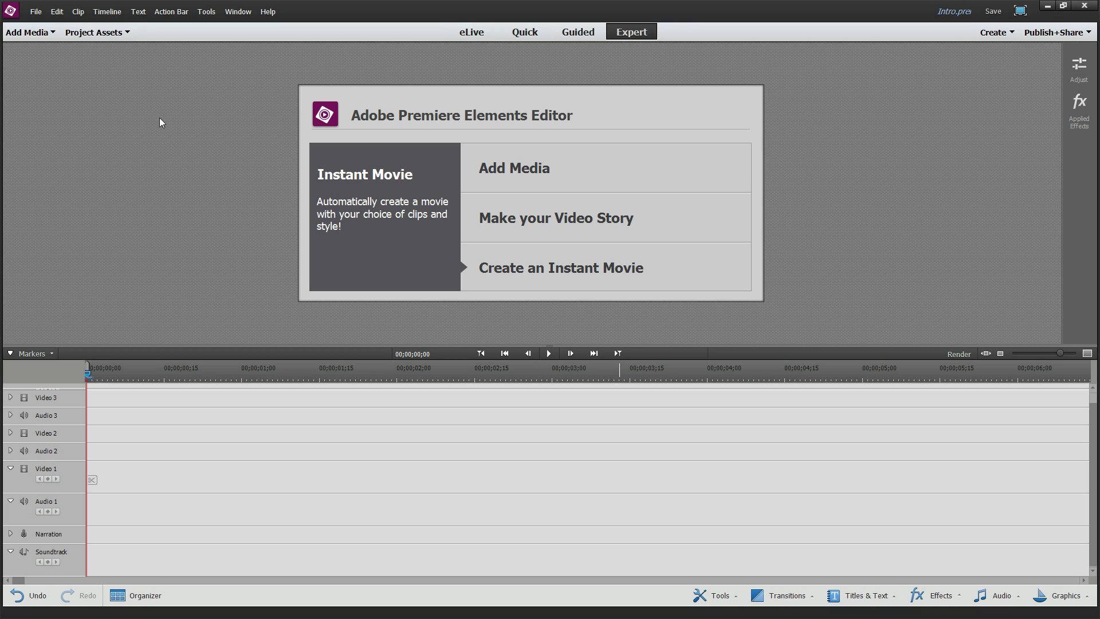
# - Create a new Black Video item from the project assets so it sits at the start of the Video 1 track
pyautogui.click(129, 36)
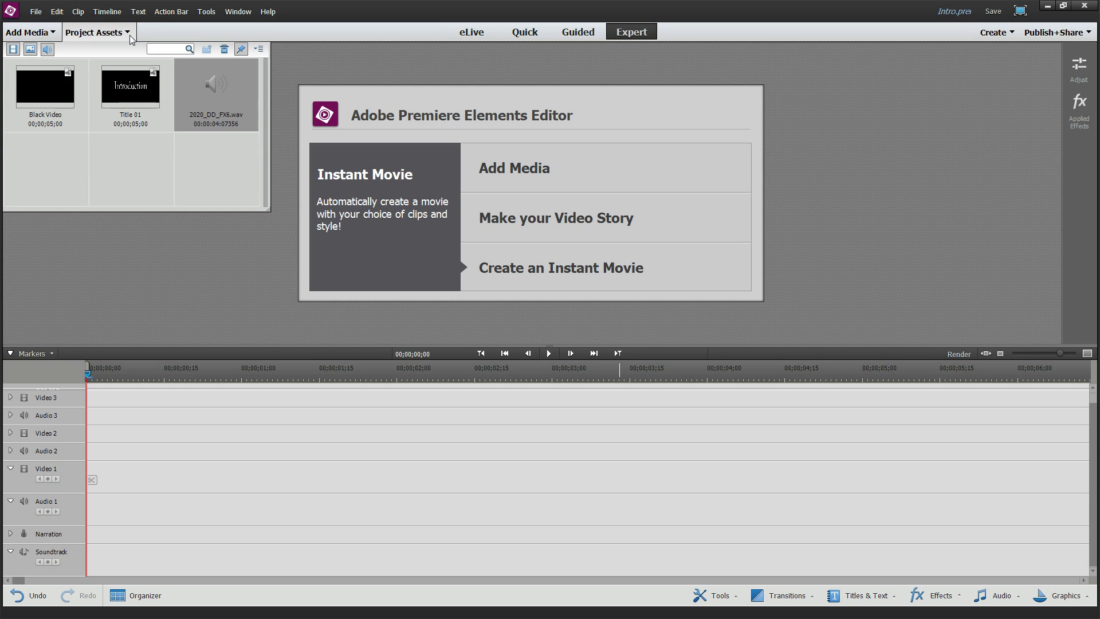
pyautogui.click(259, 50)
pyautogui.moveTo(295, 102)
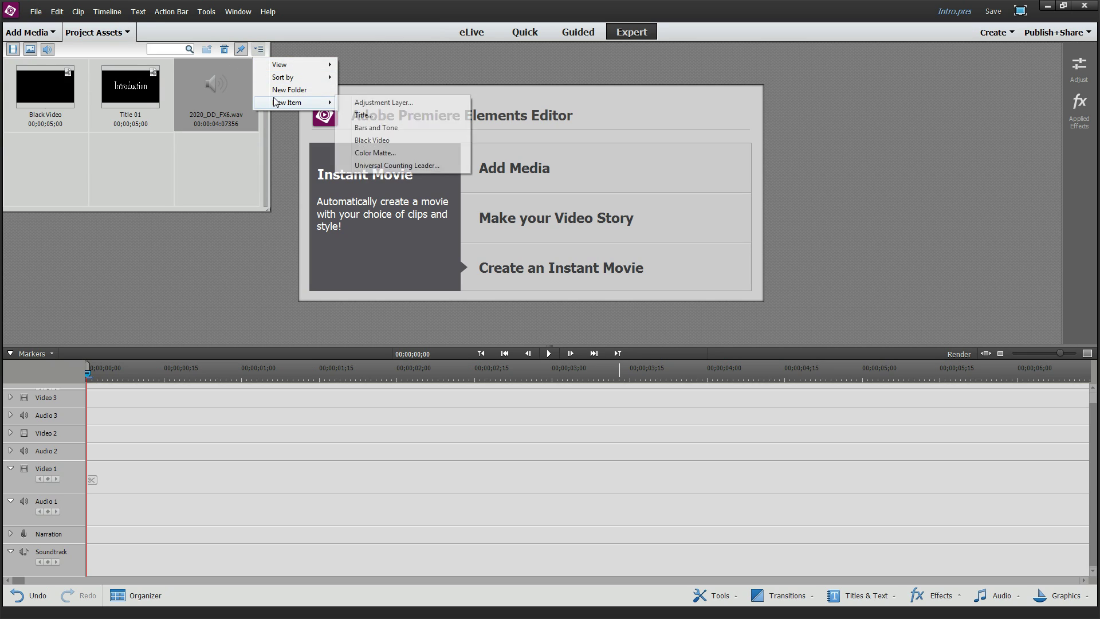
pyautogui.click(373, 140)
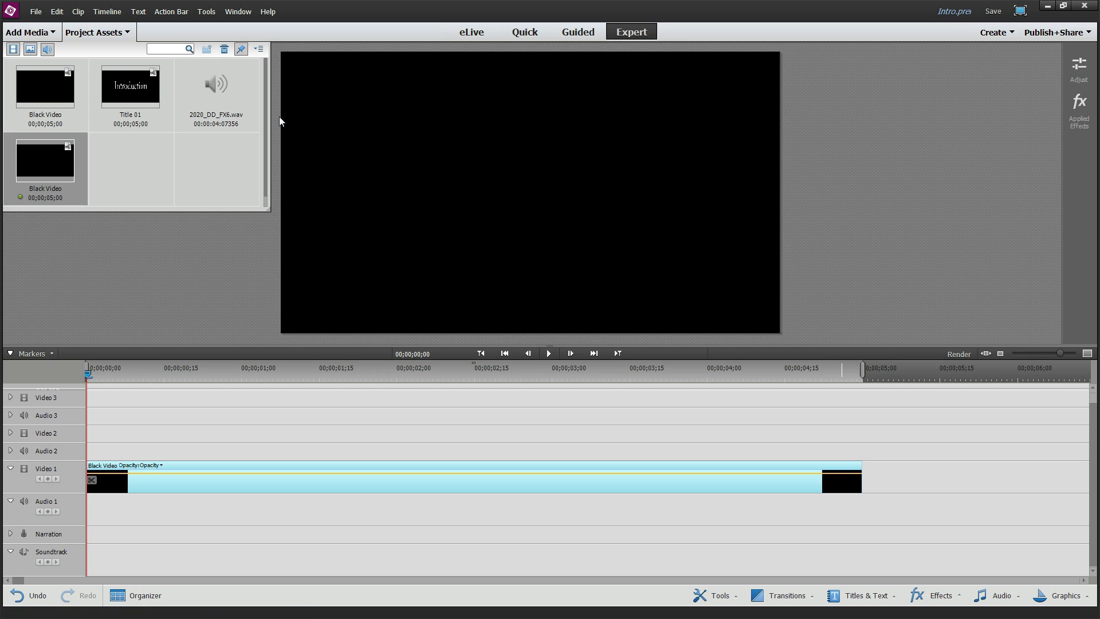
# - Place the playhead at 00;00;00;13 and create a new title there above the black video clip
pyautogui.click(152, 373)
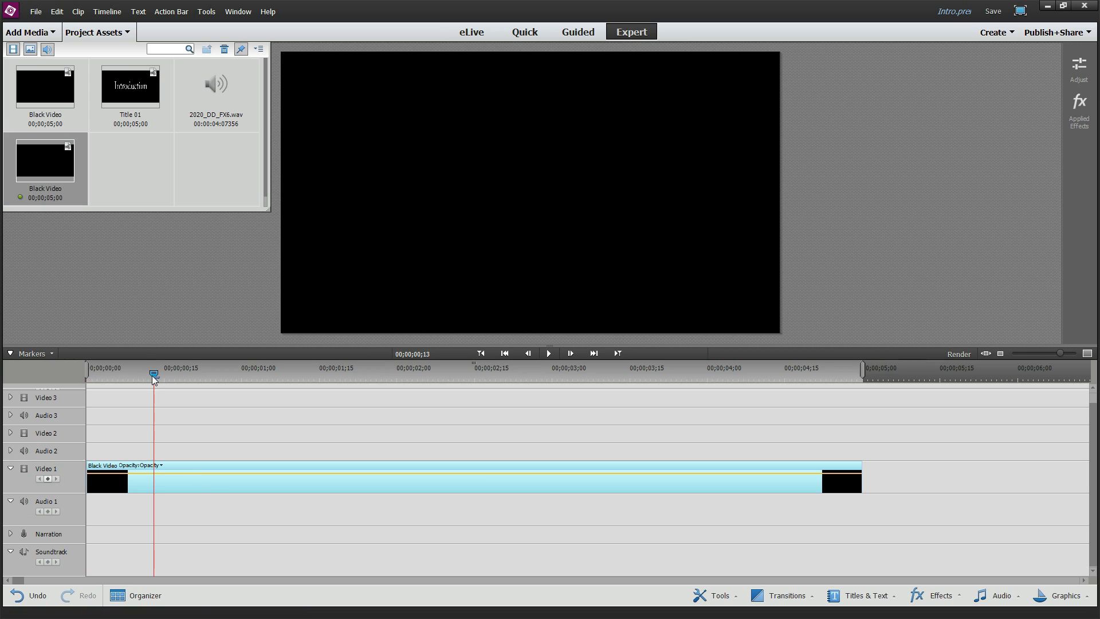
pyautogui.click(260, 49)
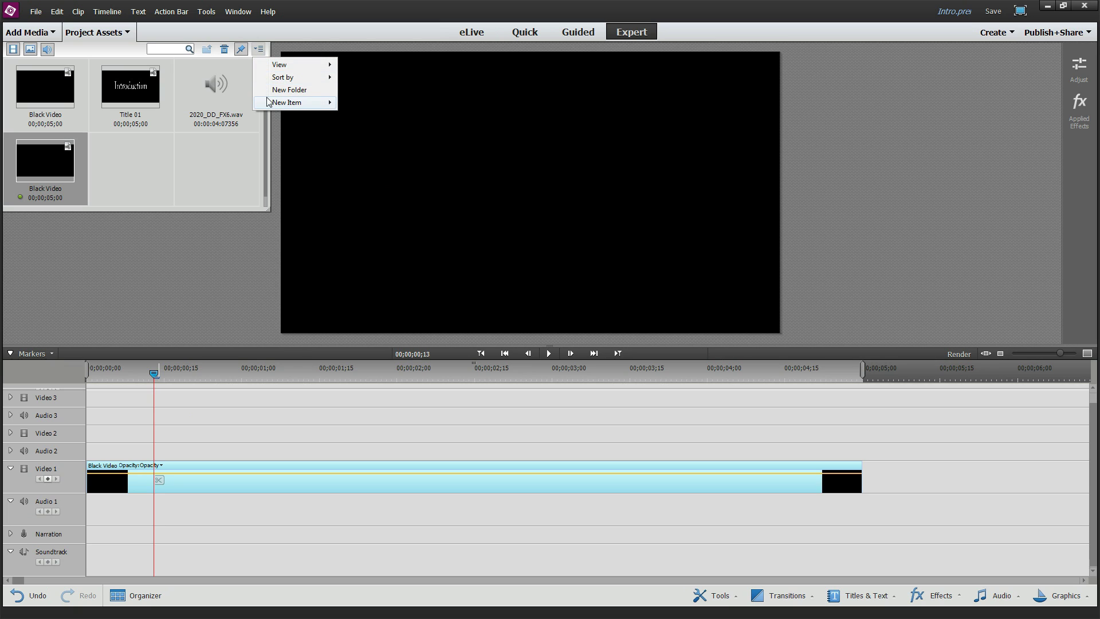
pyautogui.moveTo(268, 102)
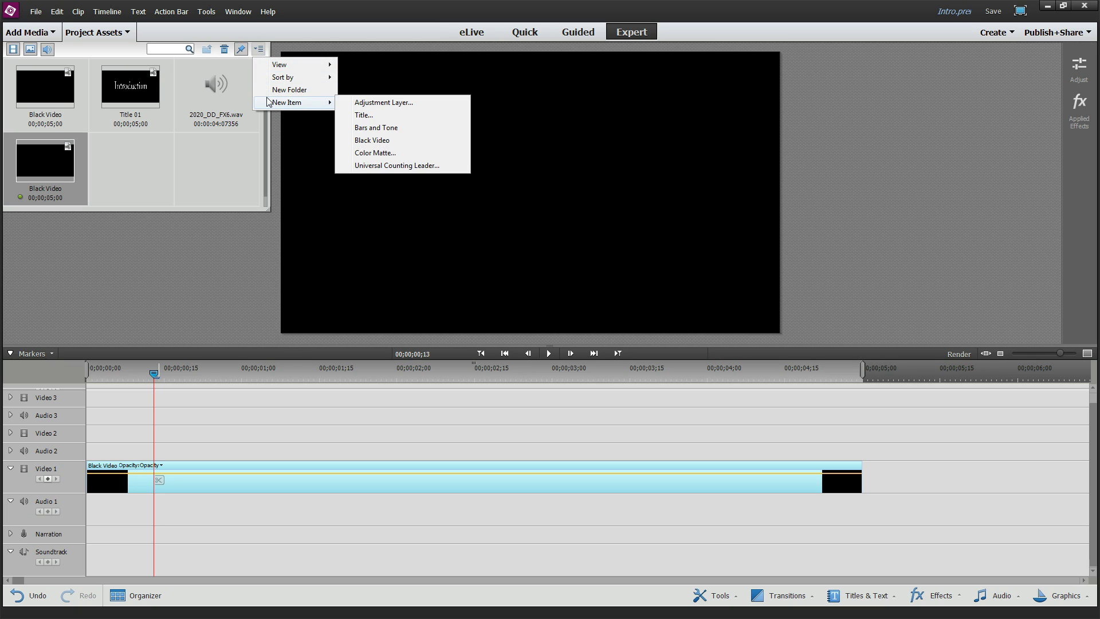
pyautogui.click(360, 115)
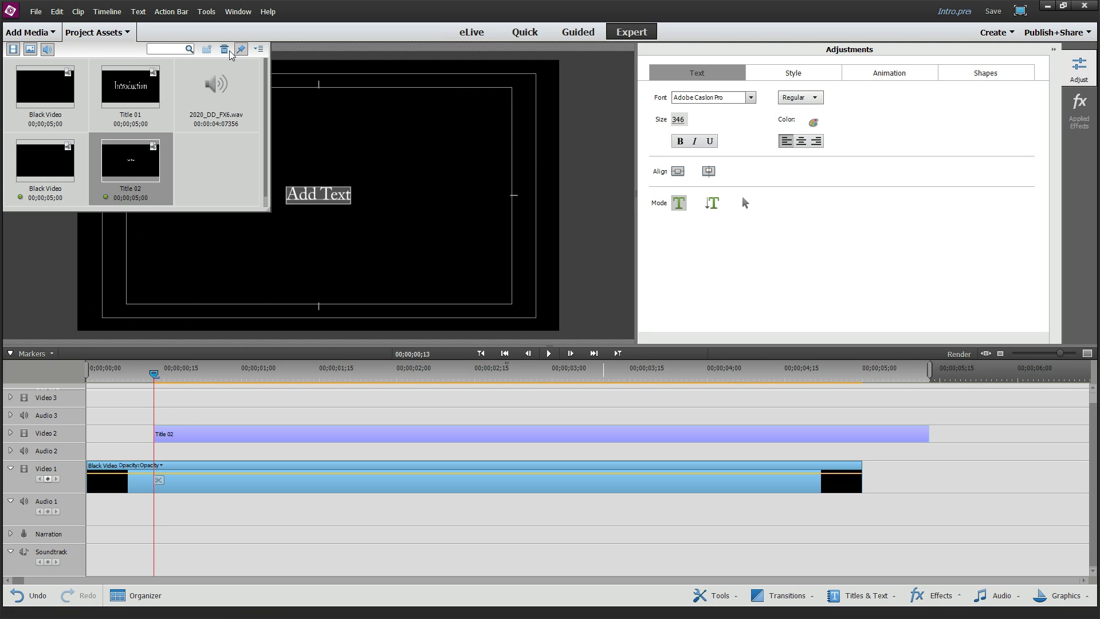
# - Close the project assets and replace the title's placeholder text with "Introduction"
pyautogui.click(131, 33)
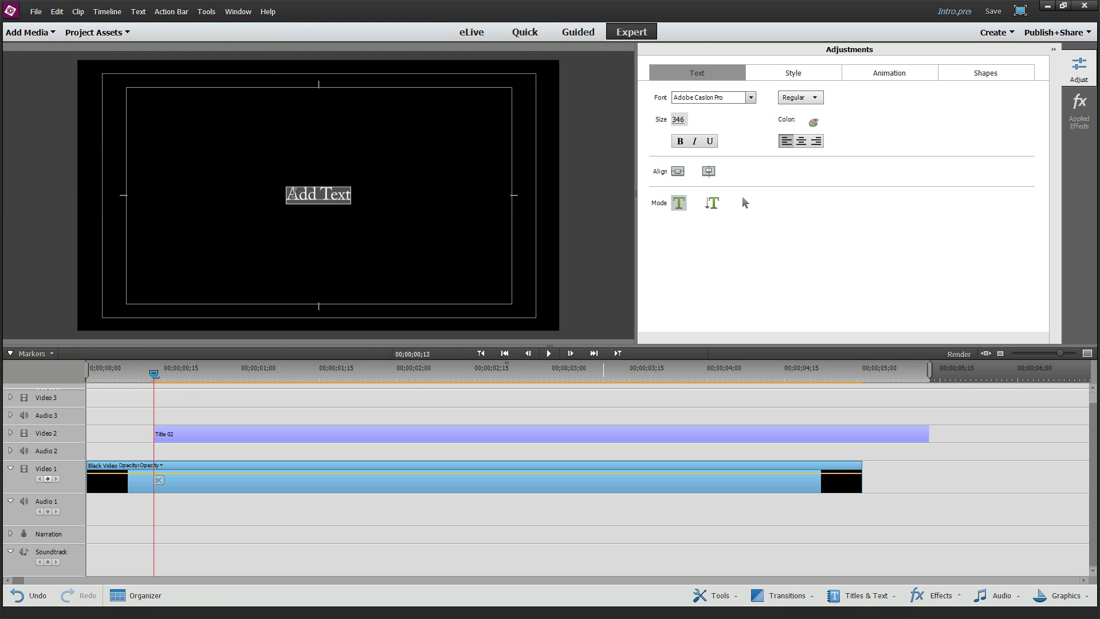
pyautogui.moveTo(352, 196); pyautogui.dragTo(354, 195)
pyautogui.write('Intro')
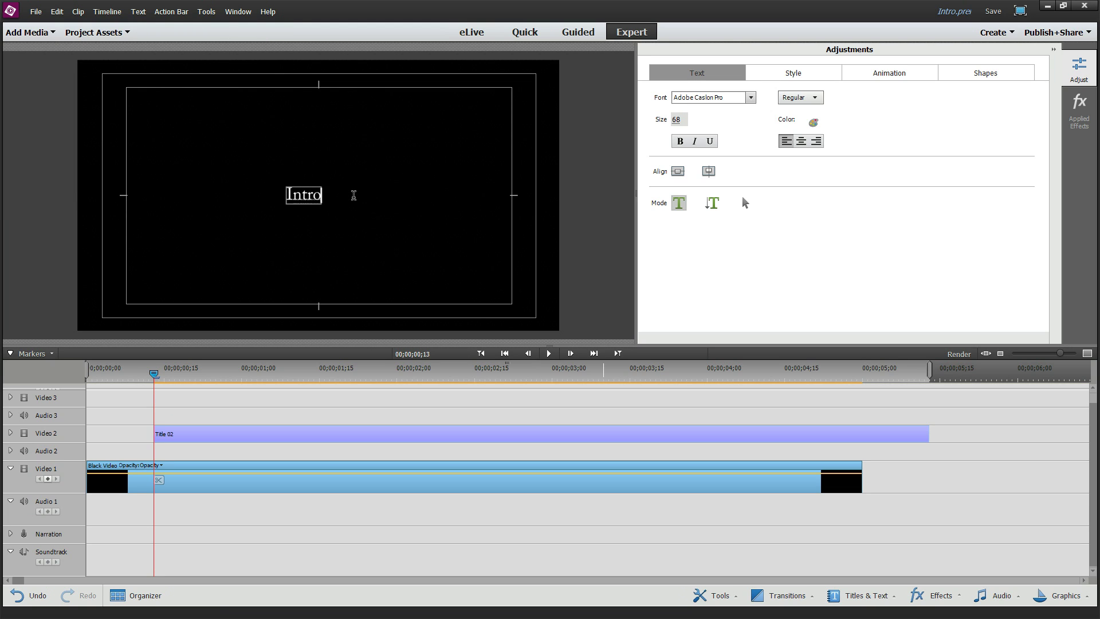
pyautogui.write('duction')
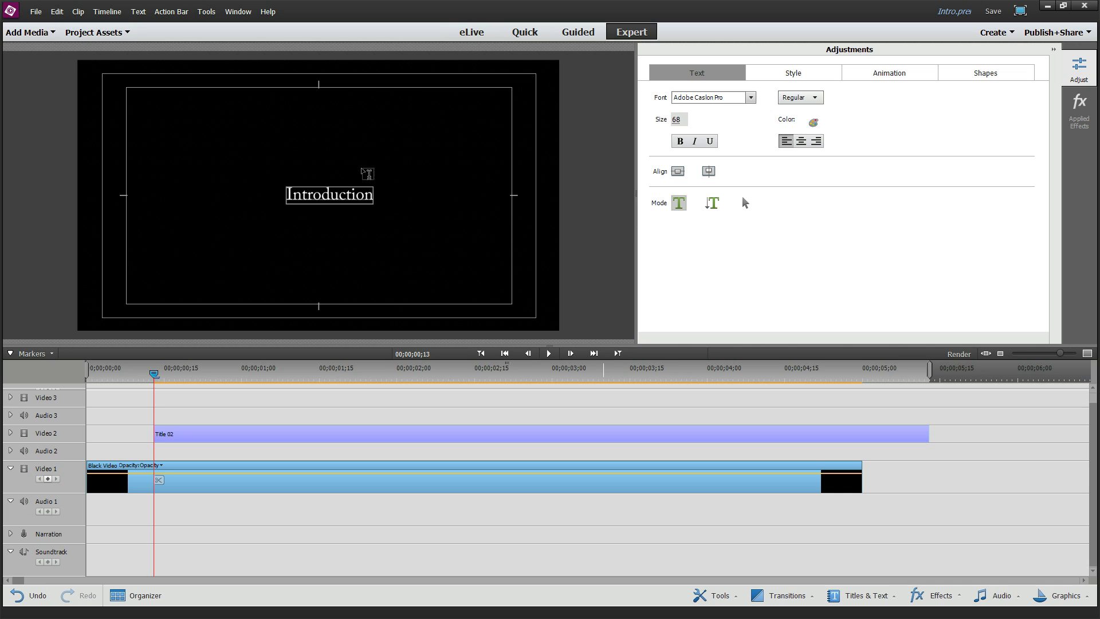
# - Enlarge the "Introduction" text to a size of about 415 and center it horizontally and vertically in the frame
pyautogui.click(745, 203)
pyautogui.click(678, 172)
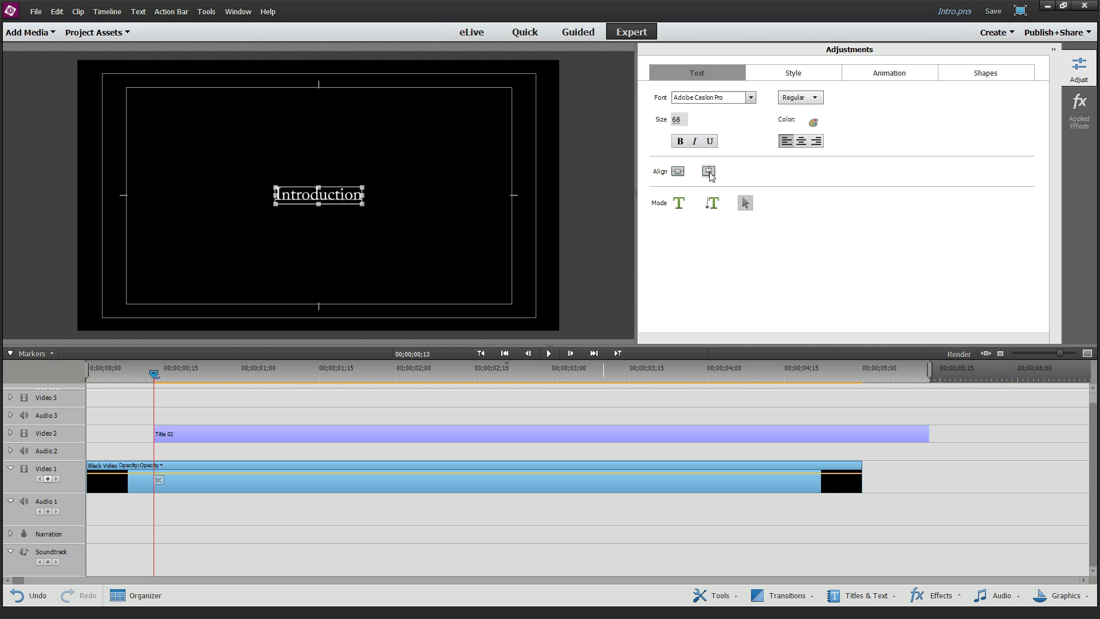
pyautogui.moveTo(362, 204); pyautogui.dragTo(507, 272)
pyautogui.moveTo(275, 187); pyautogui.dragTo(185, 163)
pyautogui.click(709, 171)
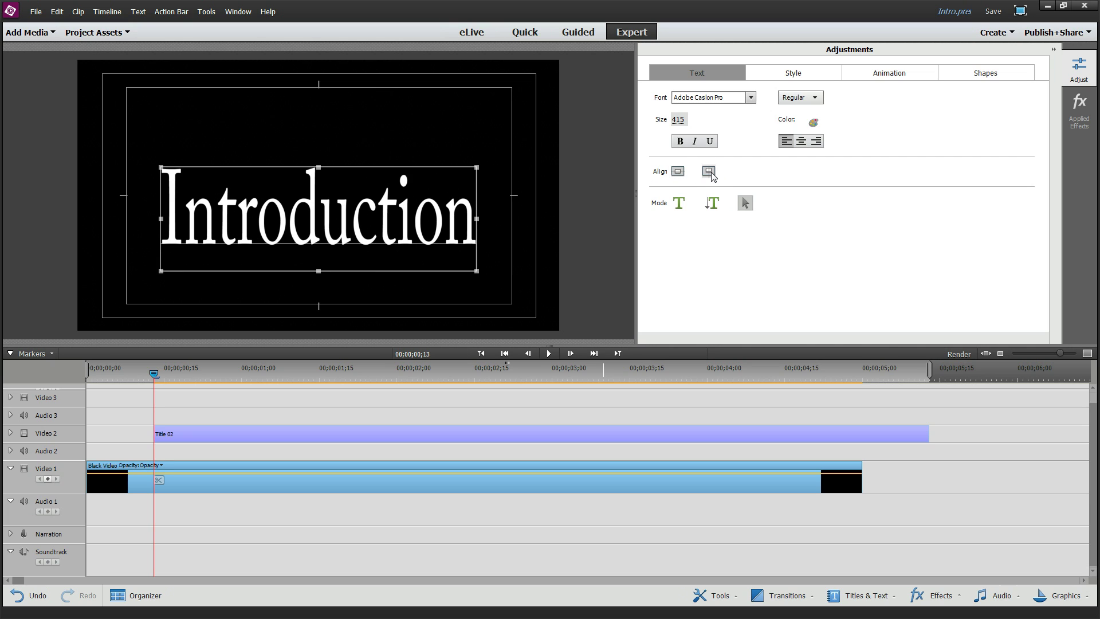
pyautogui.click(709, 171)
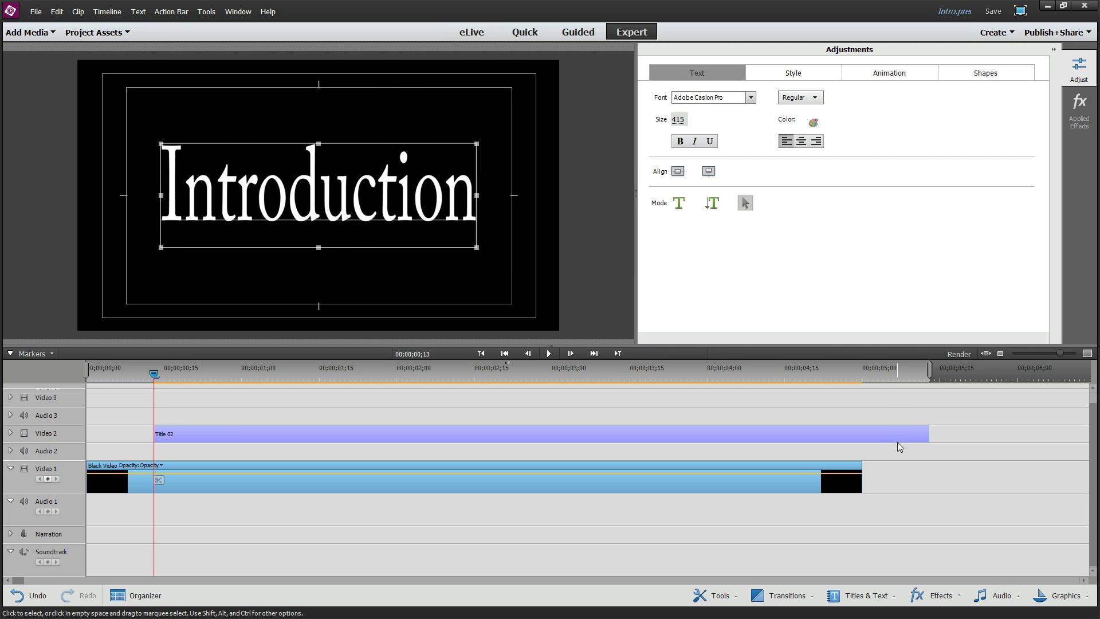
# - Trim the title clip to end shortly before the black video clip does, and preview the timeline from the start
pyautogui.moveTo(928, 434); pyautogui.dragTo(811, 440)
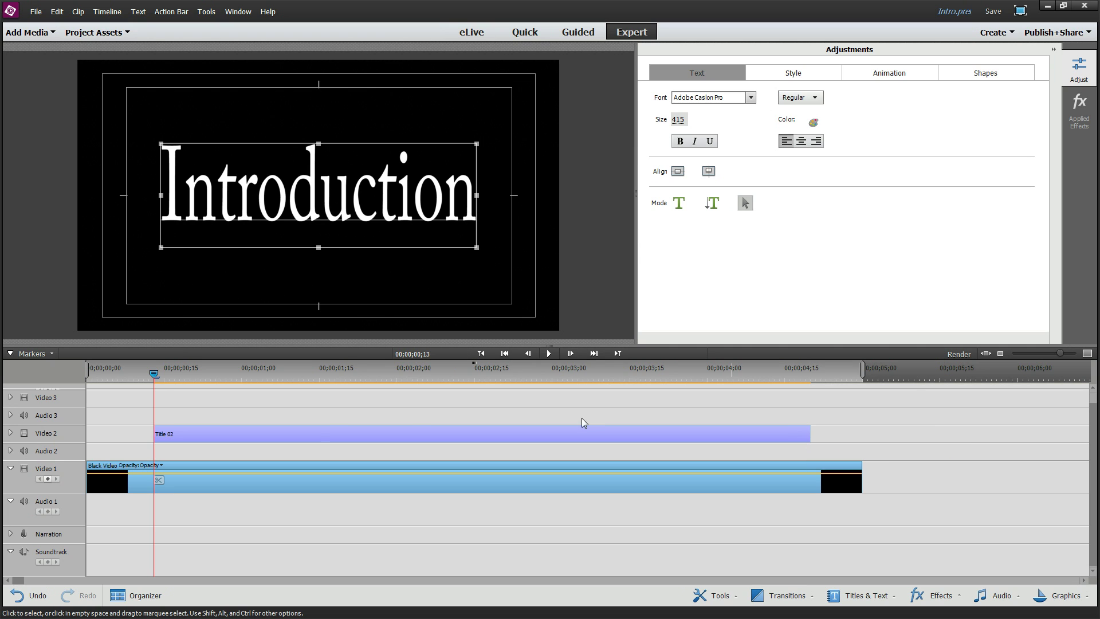
pyautogui.moveTo(153, 373); pyautogui.dragTo(87, 372)
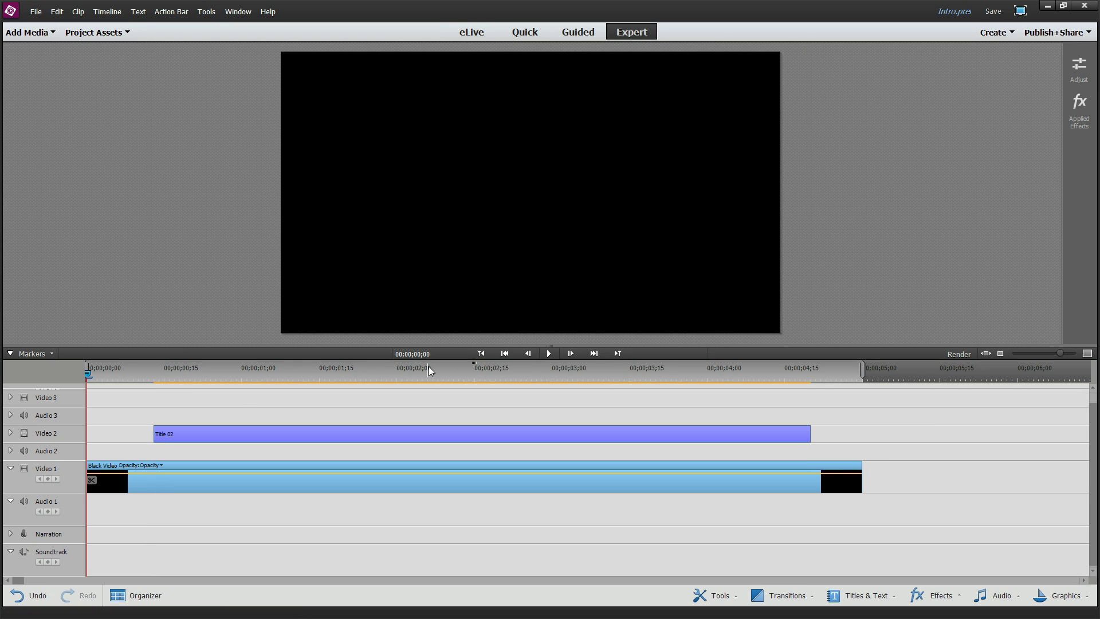
pyautogui.click(546, 353)
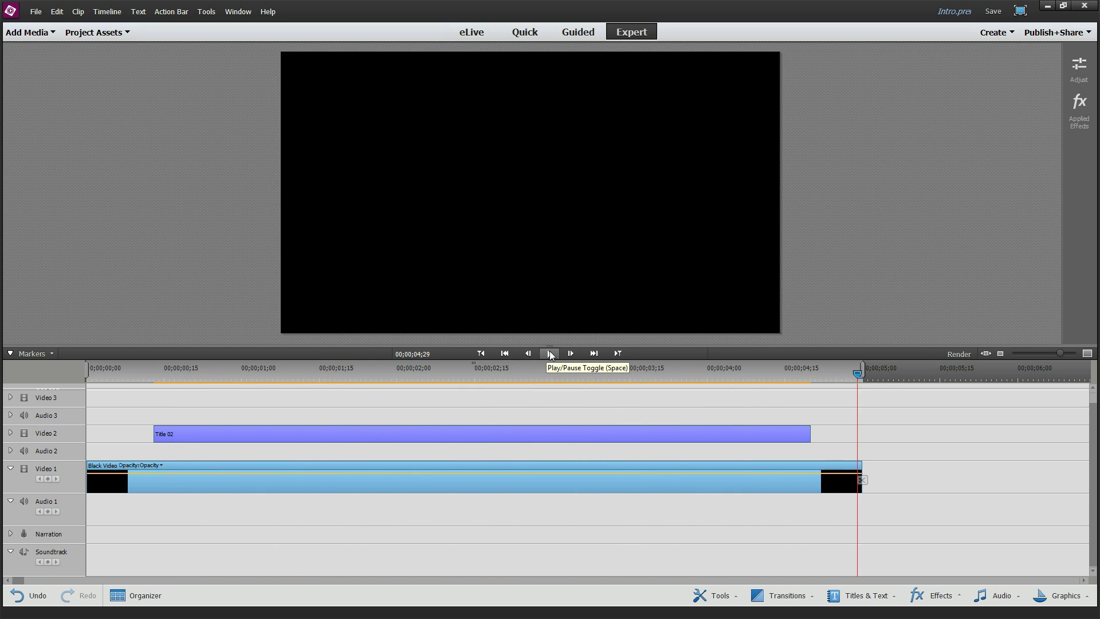
pyautogui.click(550, 353)
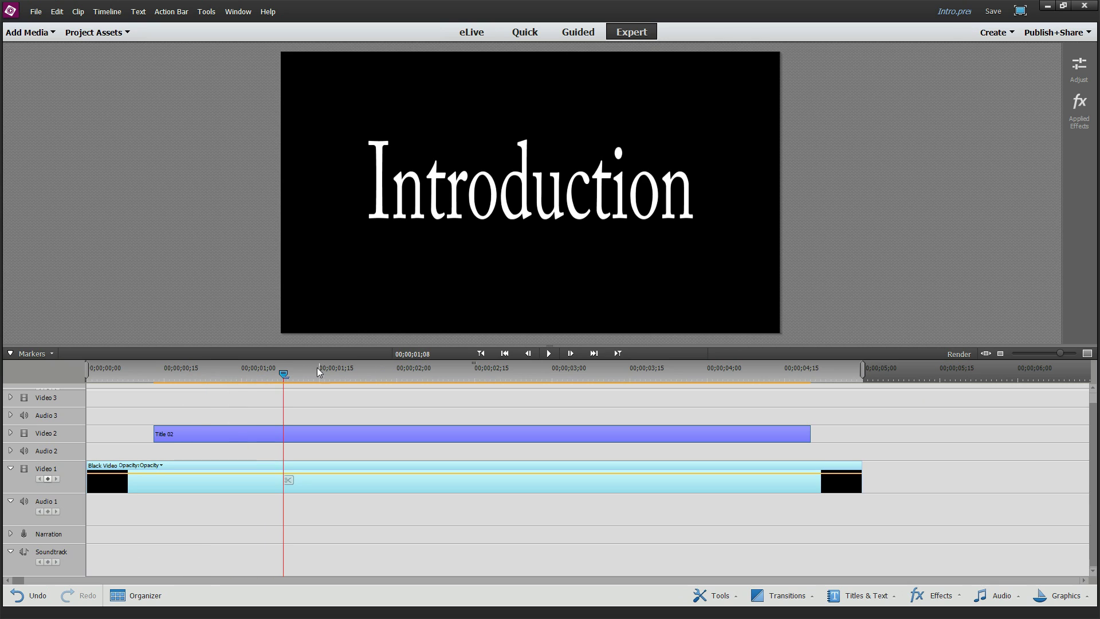
pyautogui.moveTo(283, 372); pyautogui.dragTo(87, 373)
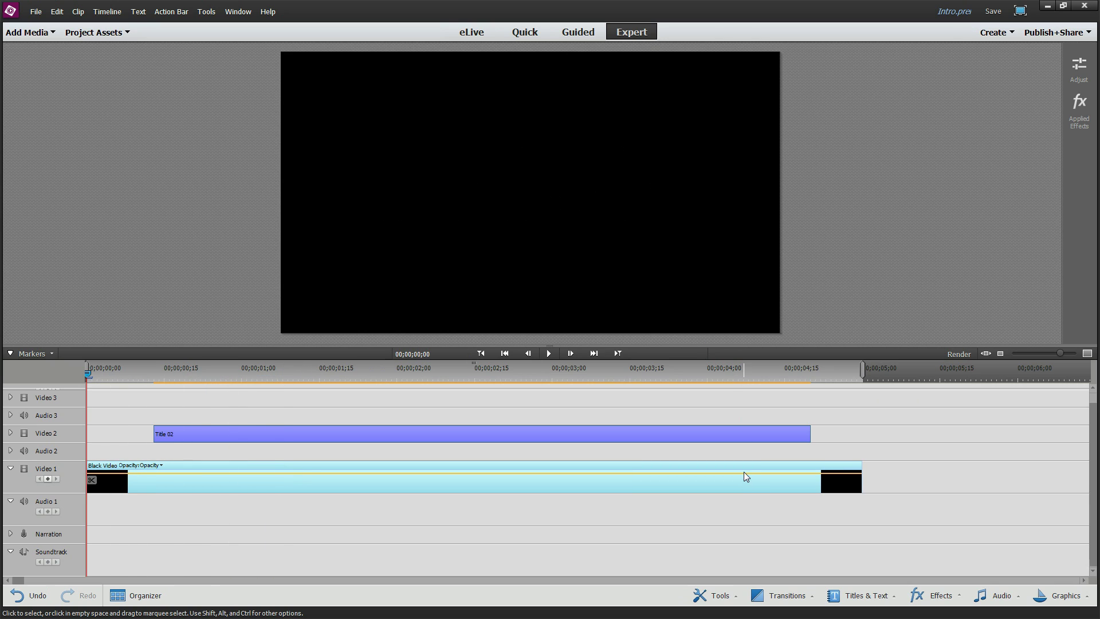
# - Apply the Lens Flare effect from the Generate category to the black video clip on Video 1
pyautogui.click(757, 433)
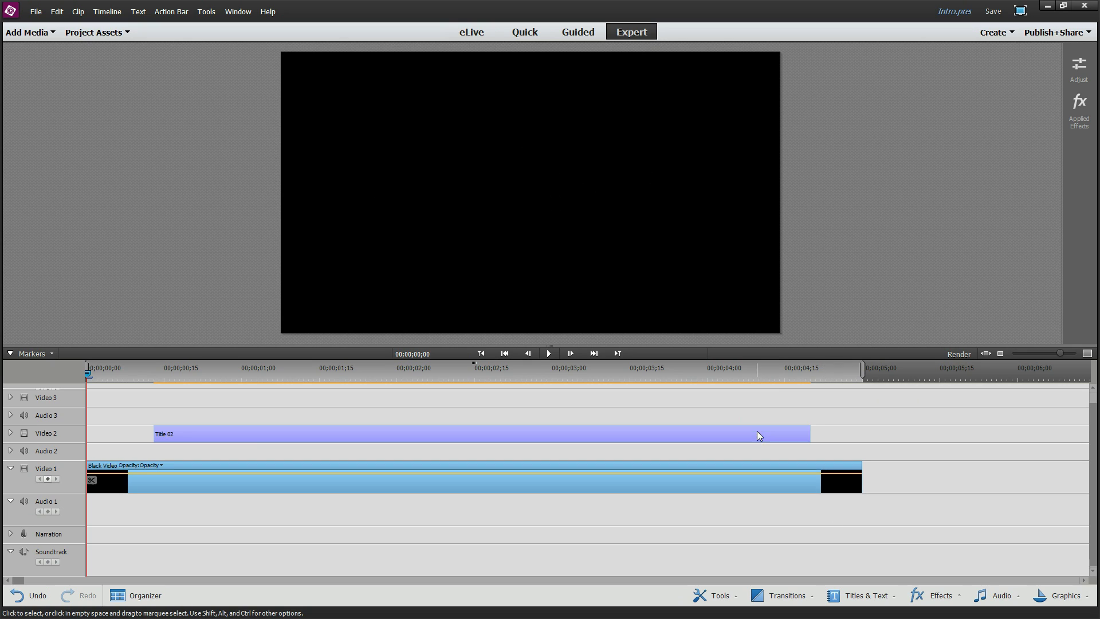
pyautogui.click(765, 480)
pyautogui.click(912, 599)
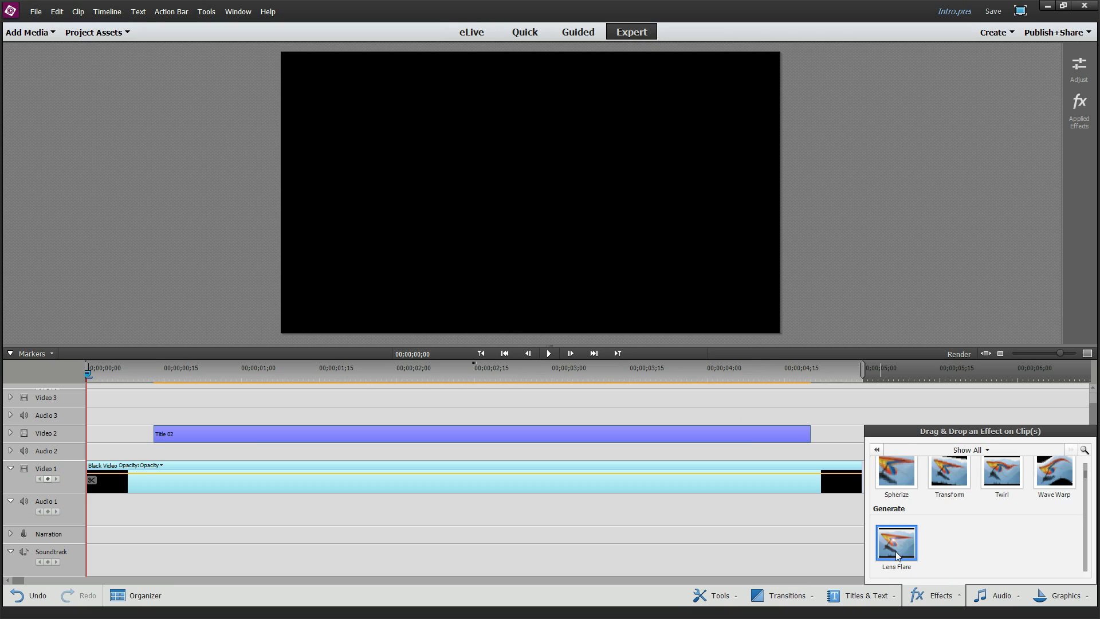
pyautogui.moveTo(897, 547); pyautogui.dragTo(780, 486)
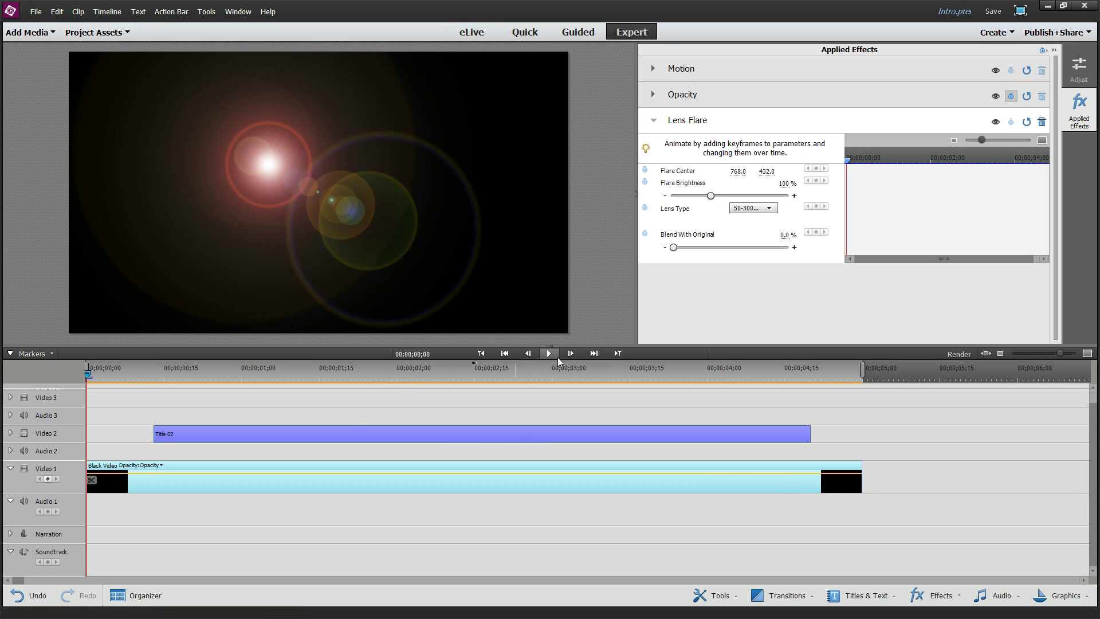
# - Close the effect settings and preview the lens flare behind the title, returning the playhead to the start
pyautogui.click(1053, 50)
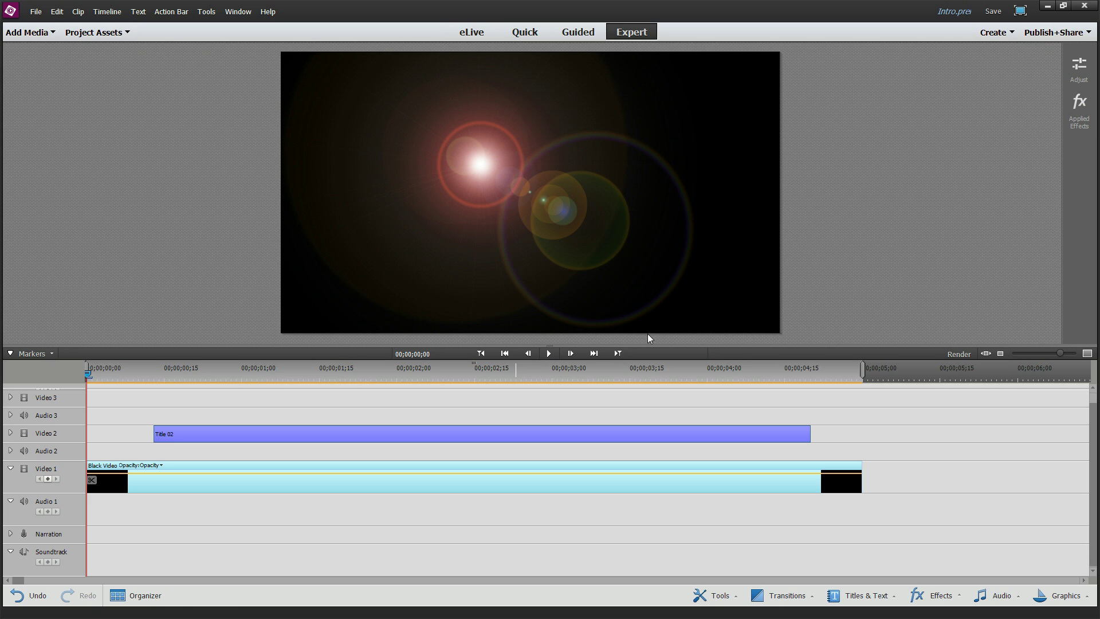
pyautogui.click(552, 353)
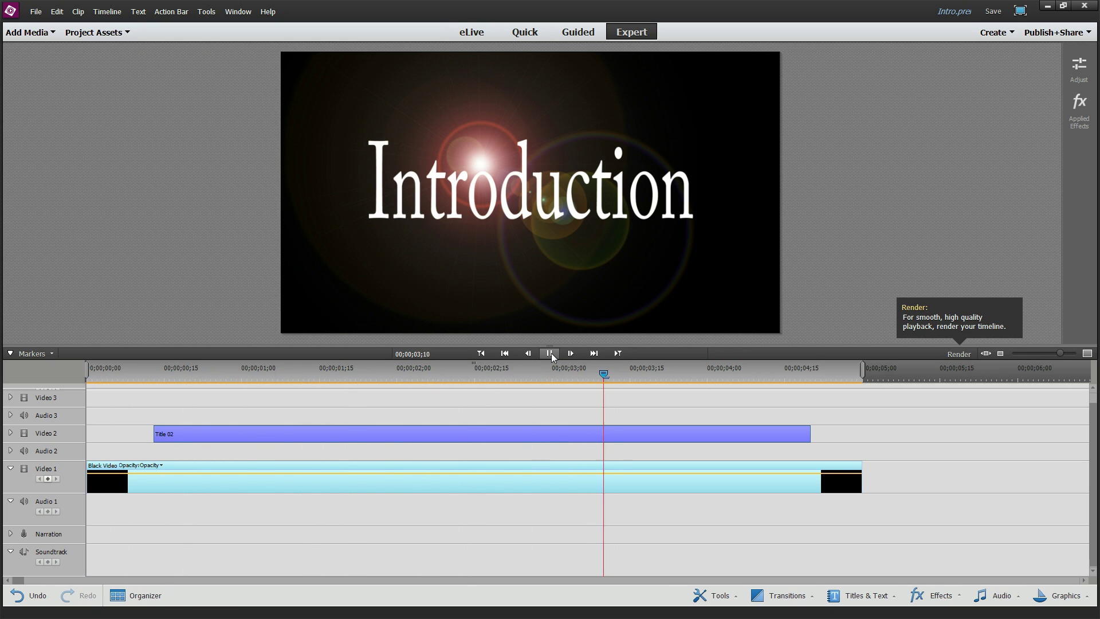
pyautogui.click(552, 353)
pyautogui.moveTo(151, 370); pyautogui.dragTo(77, 371)
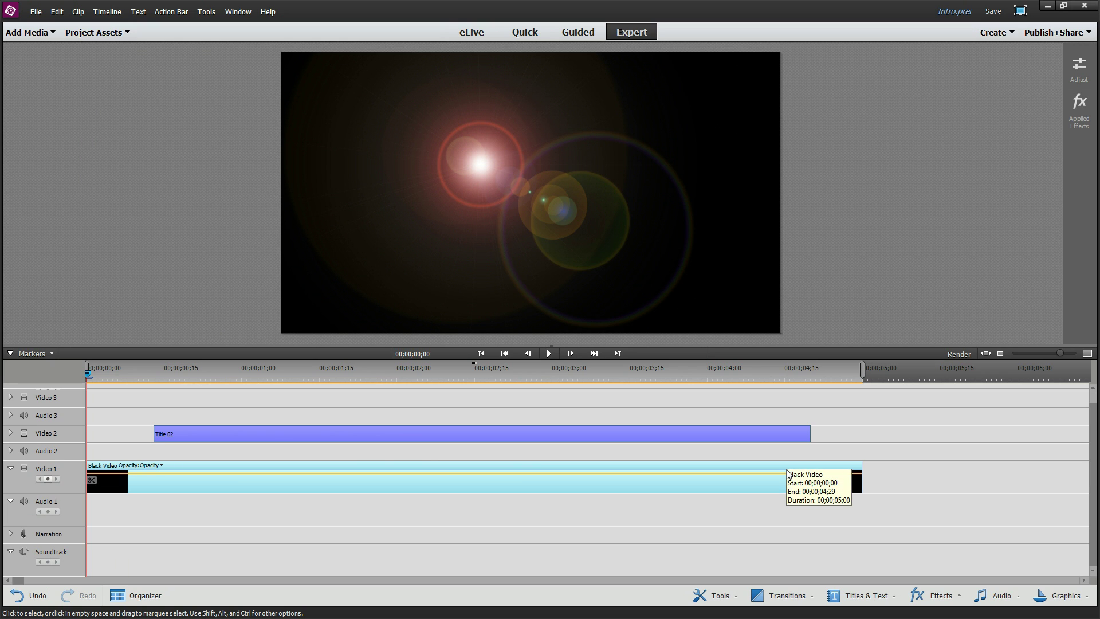
# - Open the black video clip's applied Lens Flare settings with keyframe controls shown, and scrub through its keyframe timeline
pyautogui.click(1078, 109)
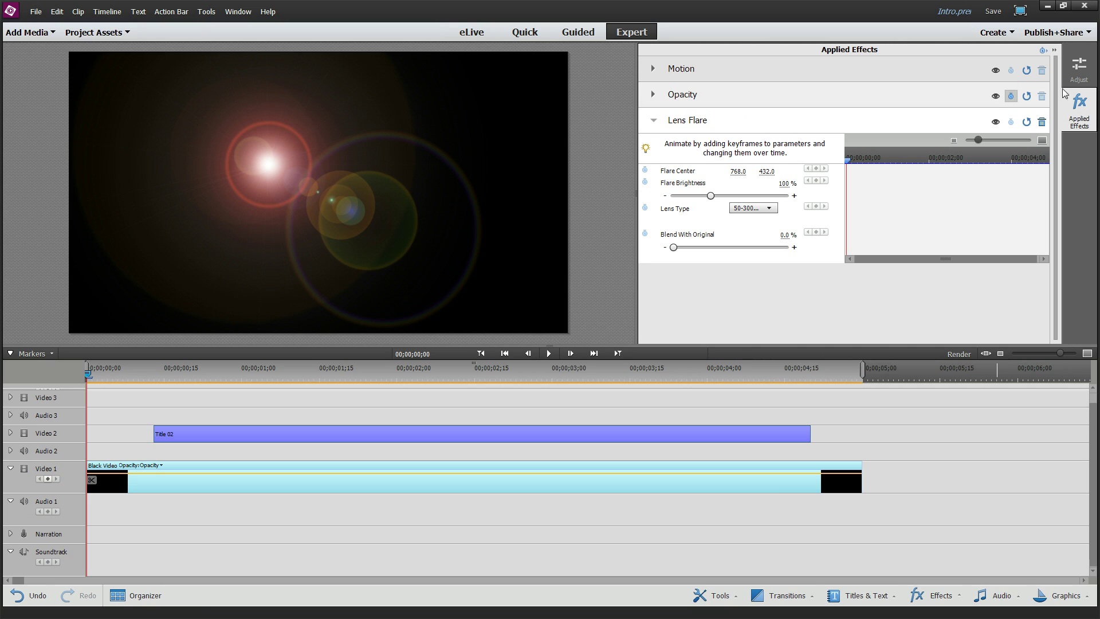
pyautogui.click(1043, 51)
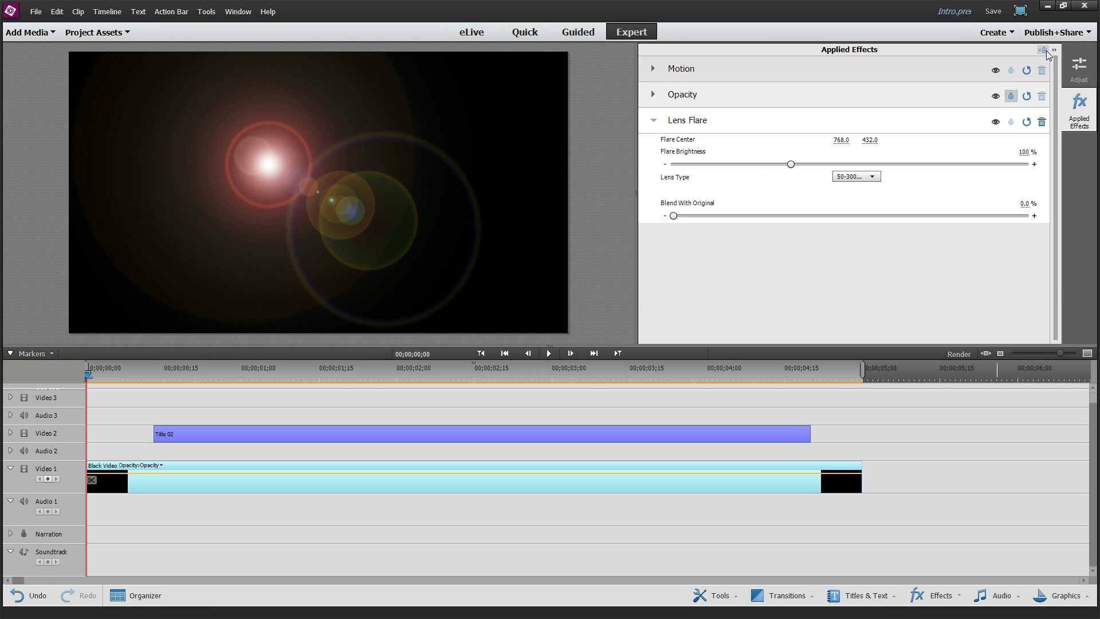
pyautogui.click(1045, 51)
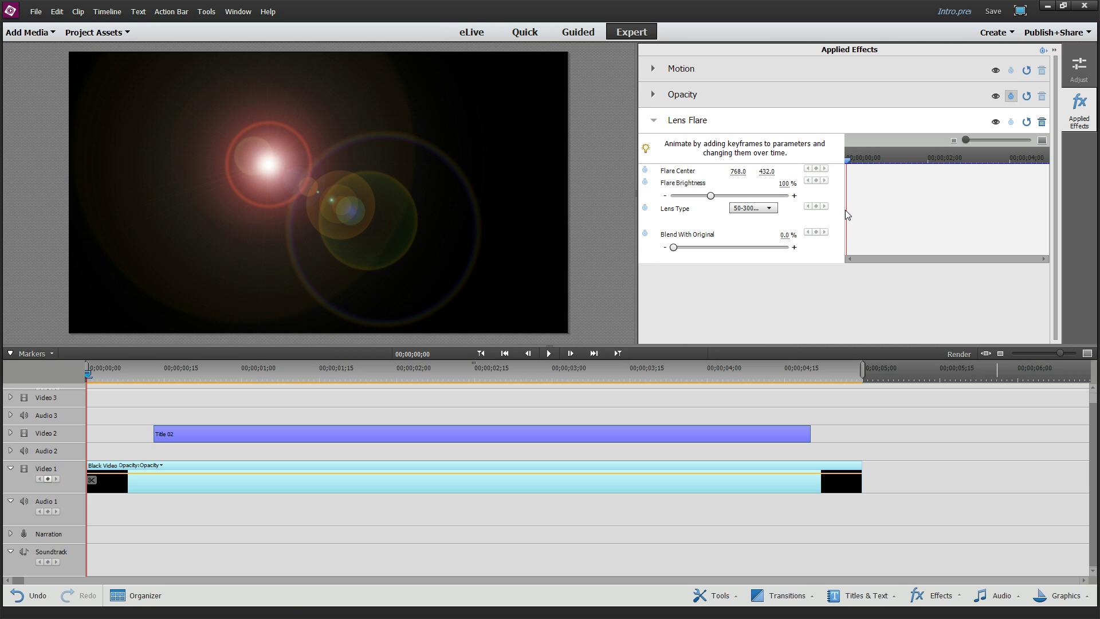
pyautogui.moveTo(849, 163); pyautogui.dragTo(875, 164)
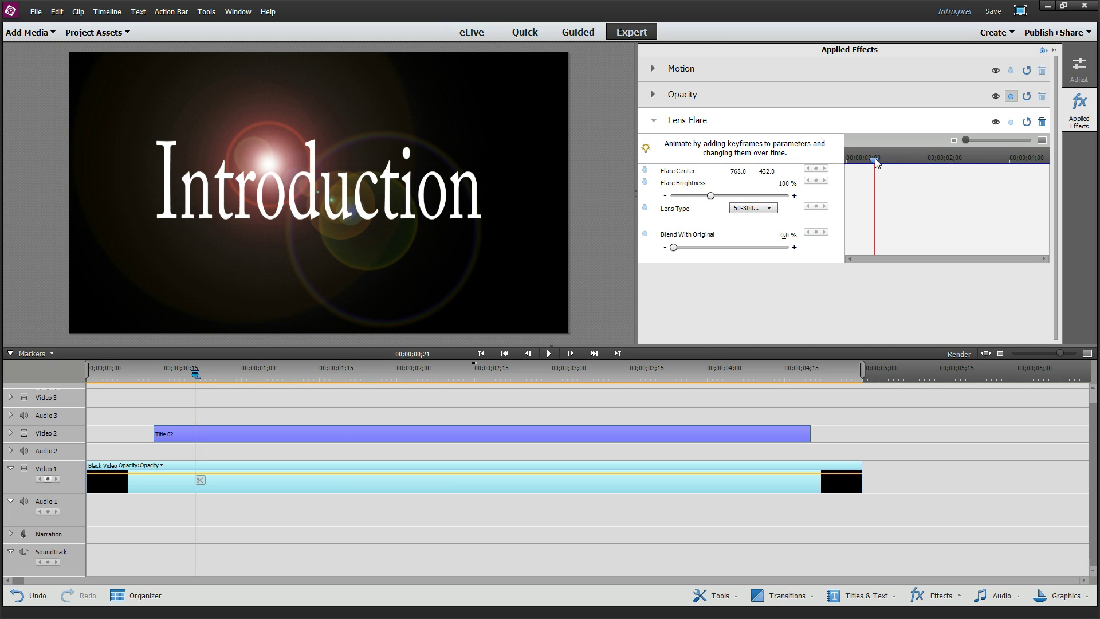
pyautogui.moveTo(876, 164); pyautogui.dragTo(847, 166)
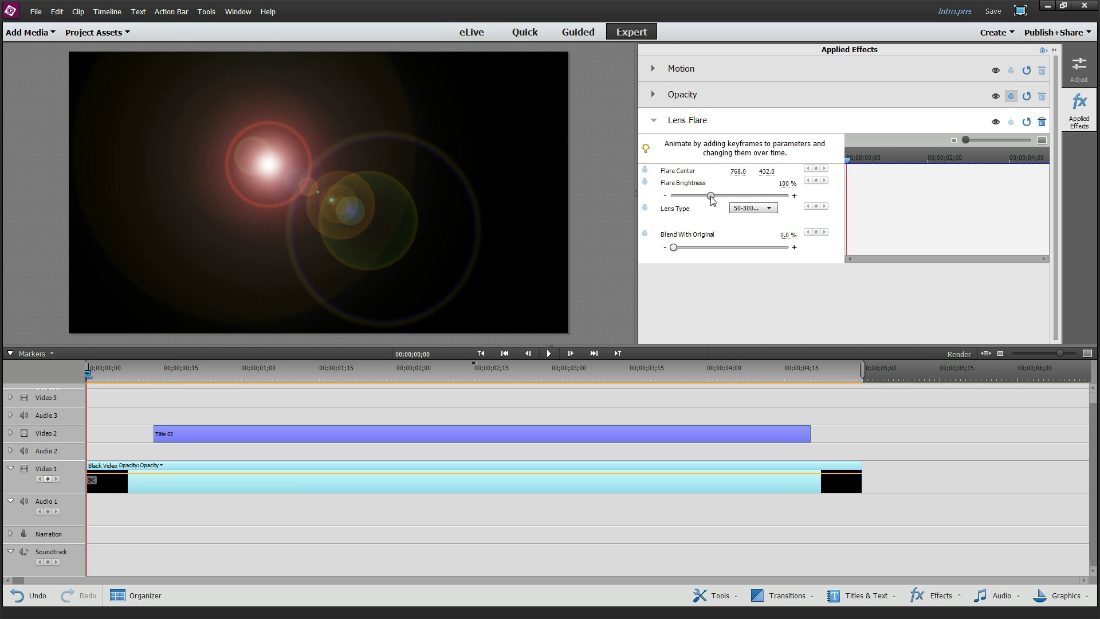
# - Set Flare Brightness to 0% at the start of the black video clip and turn on keyframing for it
pyautogui.moveTo(711, 196); pyautogui.dragTo(669, 196)
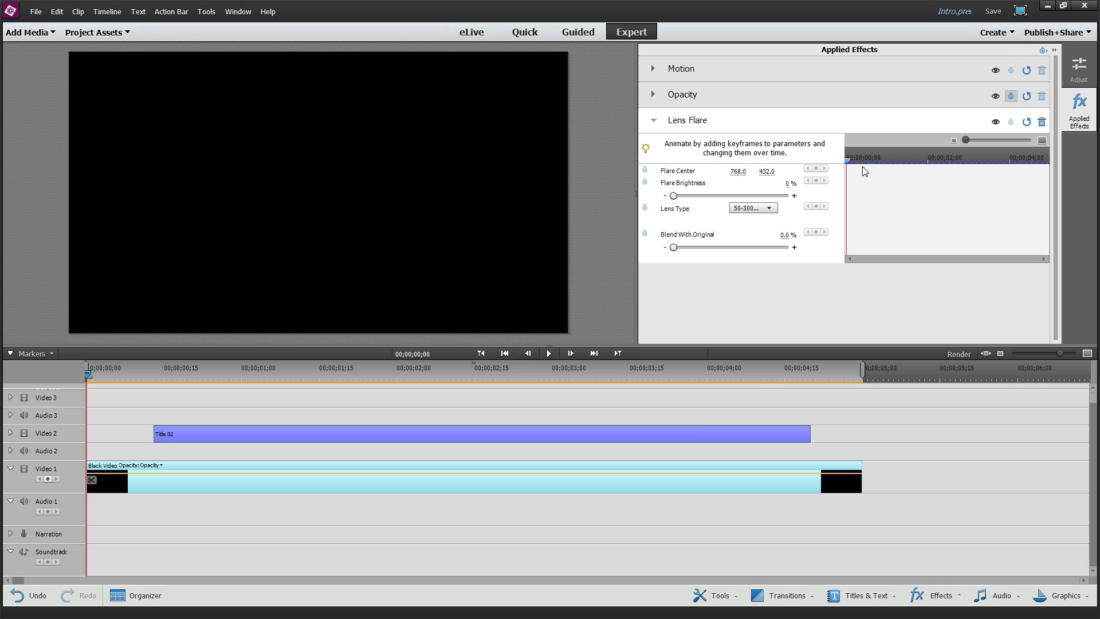
pyautogui.moveTo(848, 161)
pyautogui.mouseDown()
pyautogui.moveTo(1029, 166)
pyautogui.moveTo(848, 166)
pyautogui.mouseUp()
pyautogui.click(645, 182)
# - Add Flare Brightness keyframes of 138% at 00;00;03;02 and 0% at 00;00;04;16, and return the playhead to the start
pyautogui.moveTo(847, 161); pyautogui.dragTo(974, 166)
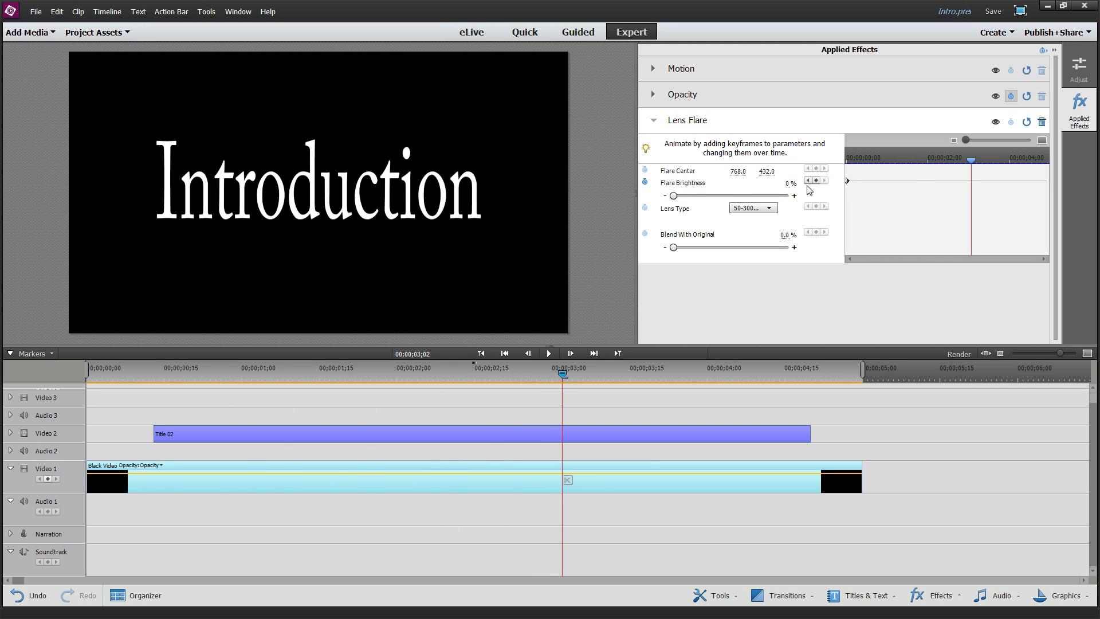
pyautogui.moveTo(675, 197); pyautogui.dragTo(727, 198)
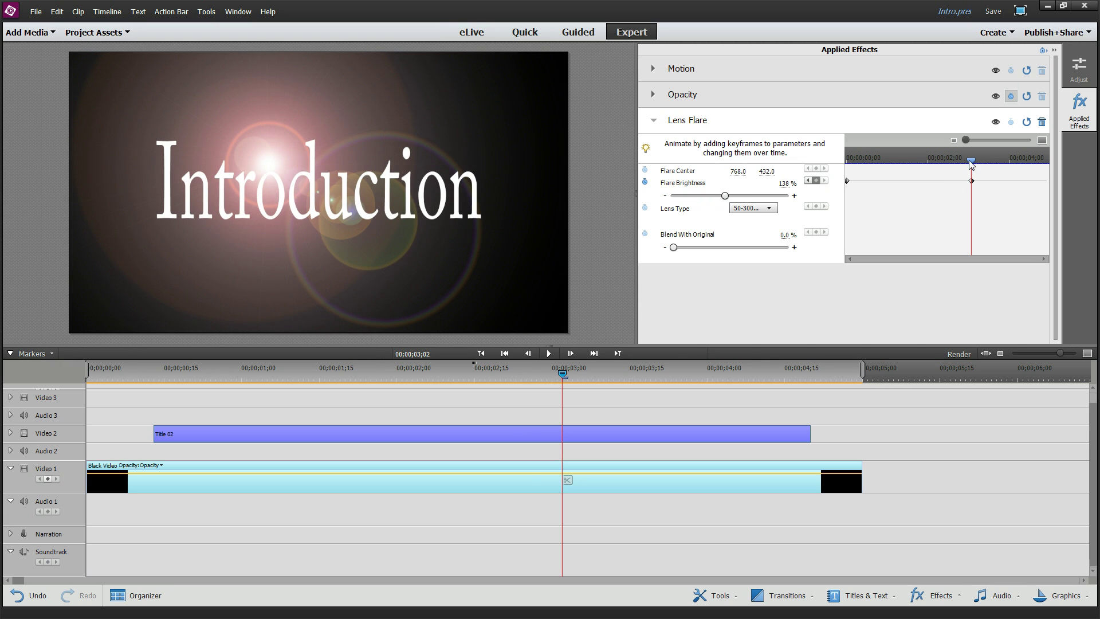
pyautogui.moveTo(971, 163); pyautogui.dragTo(1032, 165)
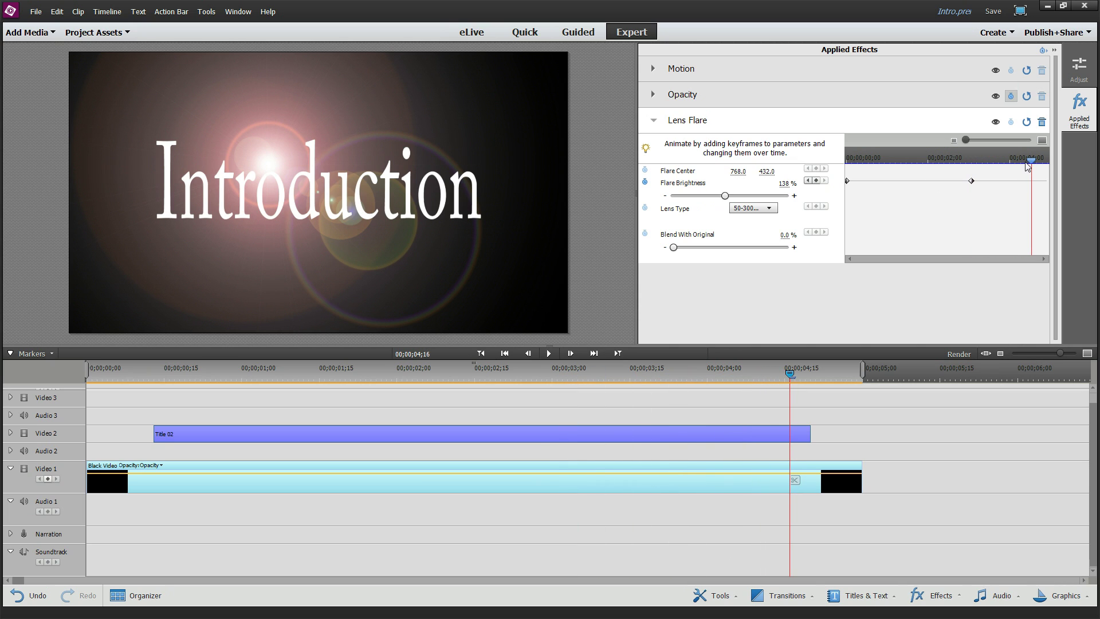
pyautogui.moveTo(725, 195); pyautogui.dragTo(669, 198)
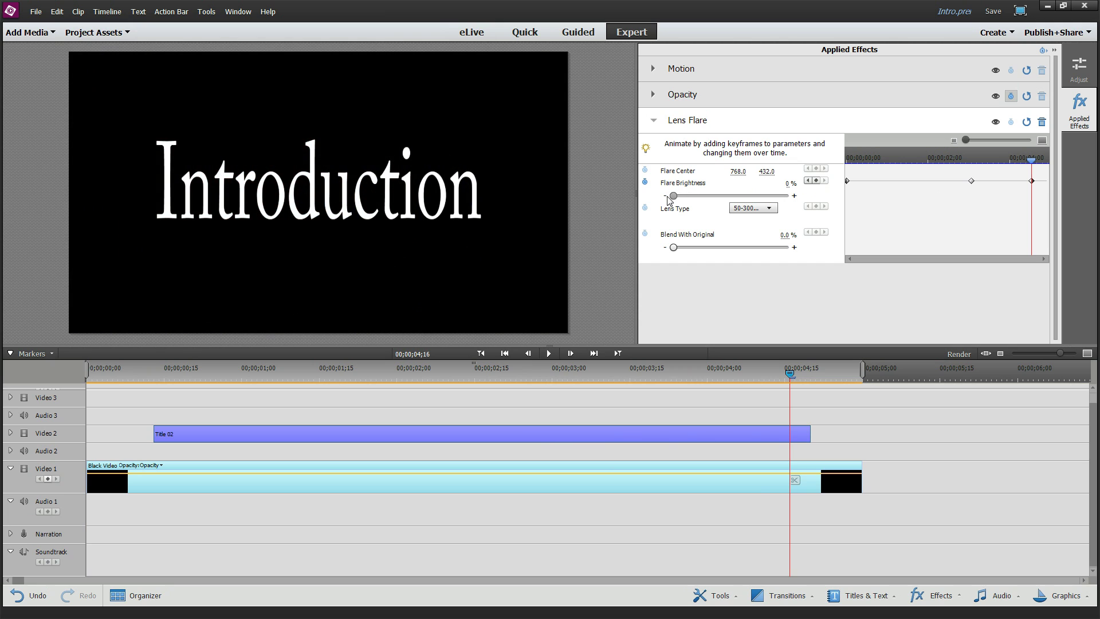
pyautogui.moveTo(1032, 165); pyautogui.dragTo(844, 168)
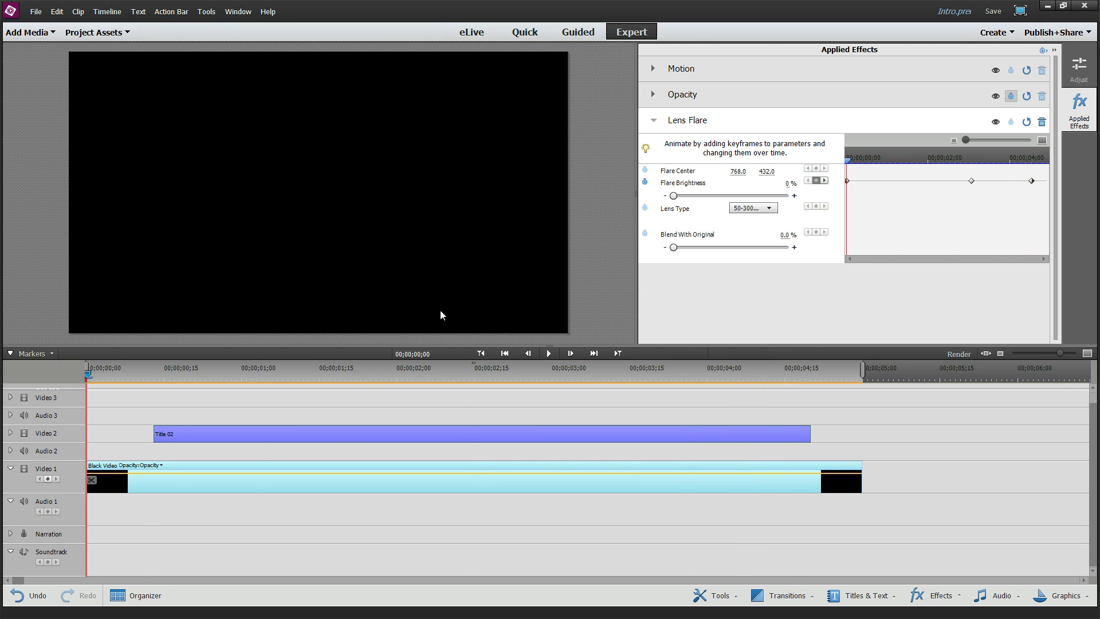
# - Preview the flare brightness animation, and turn on keyframing for Flare Center at the start of the black video clip
pyautogui.click(549, 353)
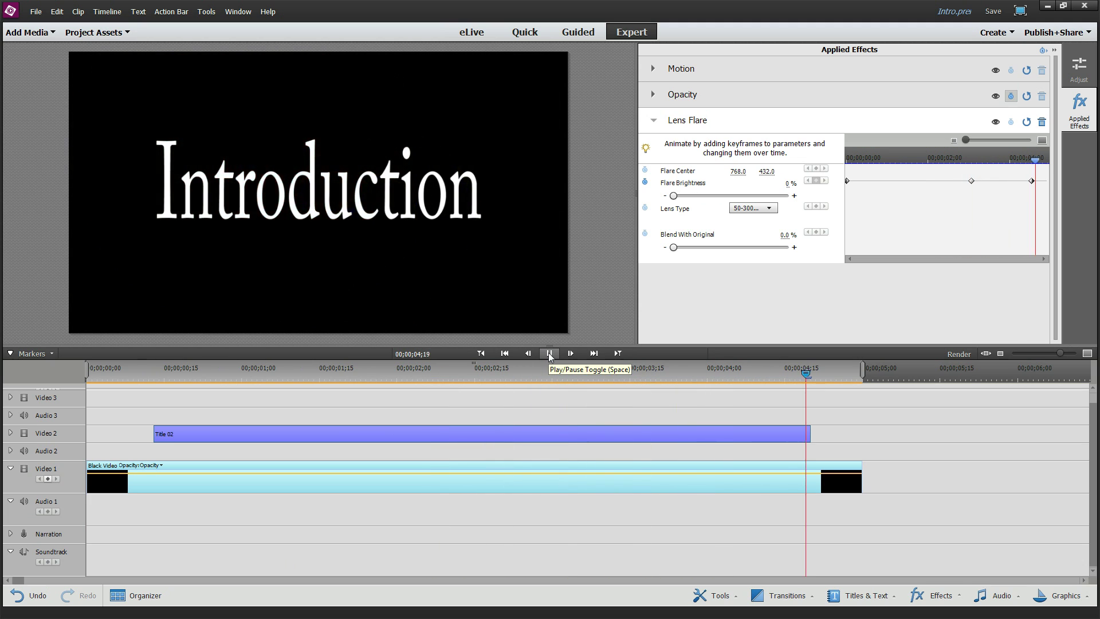
pyautogui.moveTo(177, 369); pyautogui.dragTo(87, 370)
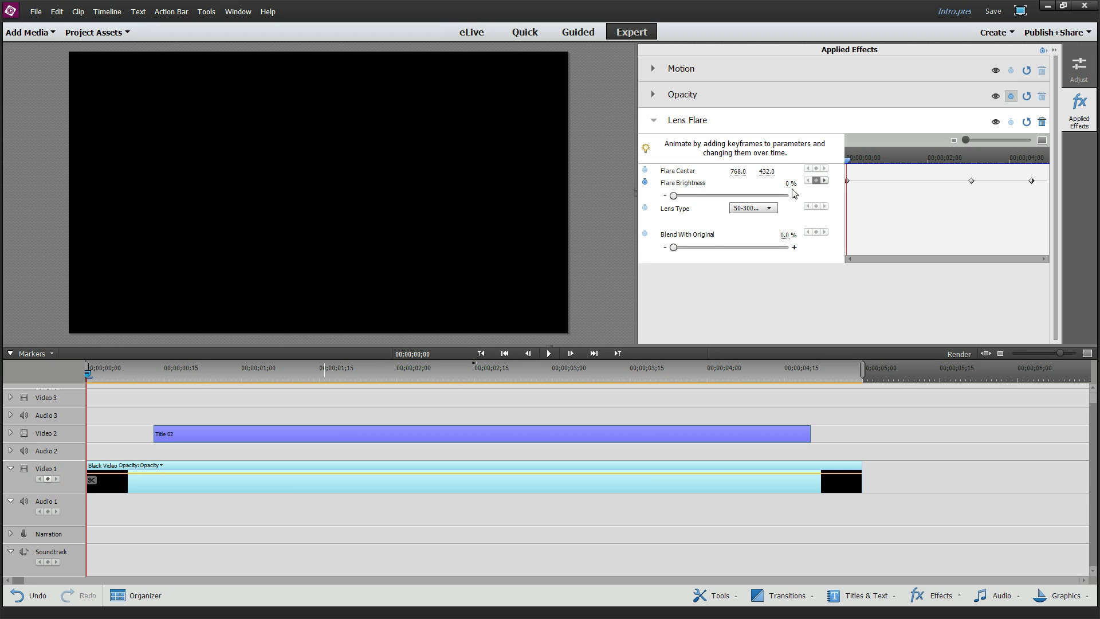
pyautogui.click(645, 170)
pyautogui.click(652, 121)
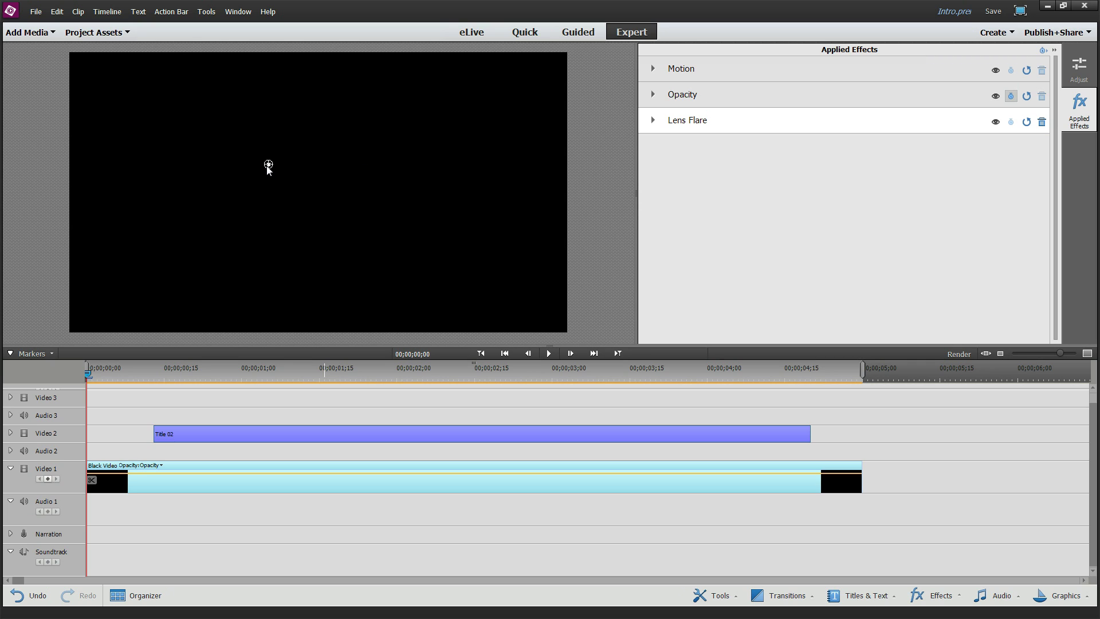
pyautogui.click(653, 122)
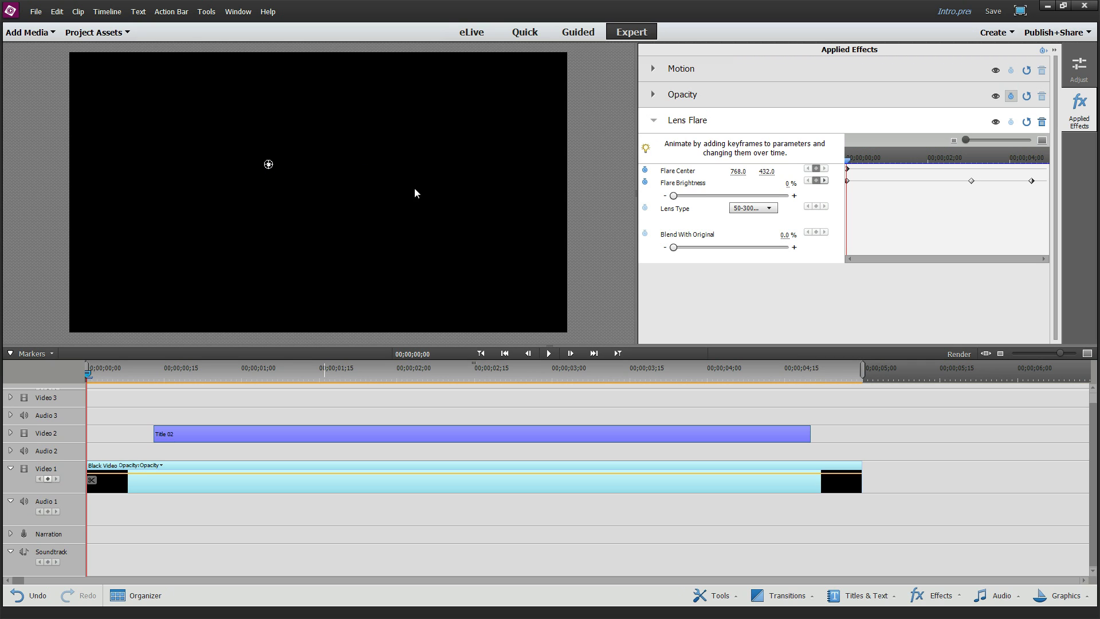
# - Add a Flare Center keyframe at 00;00;04;14 by moving the flare across the title to about 1213.0, 415.2
pyautogui.moveTo(847, 165)
pyautogui.mouseDown()
pyautogui.moveTo(1000, 165)
pyautogui.moveTo(847, 165)
pyautogui.mouseUp()
pyautogui.moveTo(849, 165); pyautogui.dragTo(1030, 165)
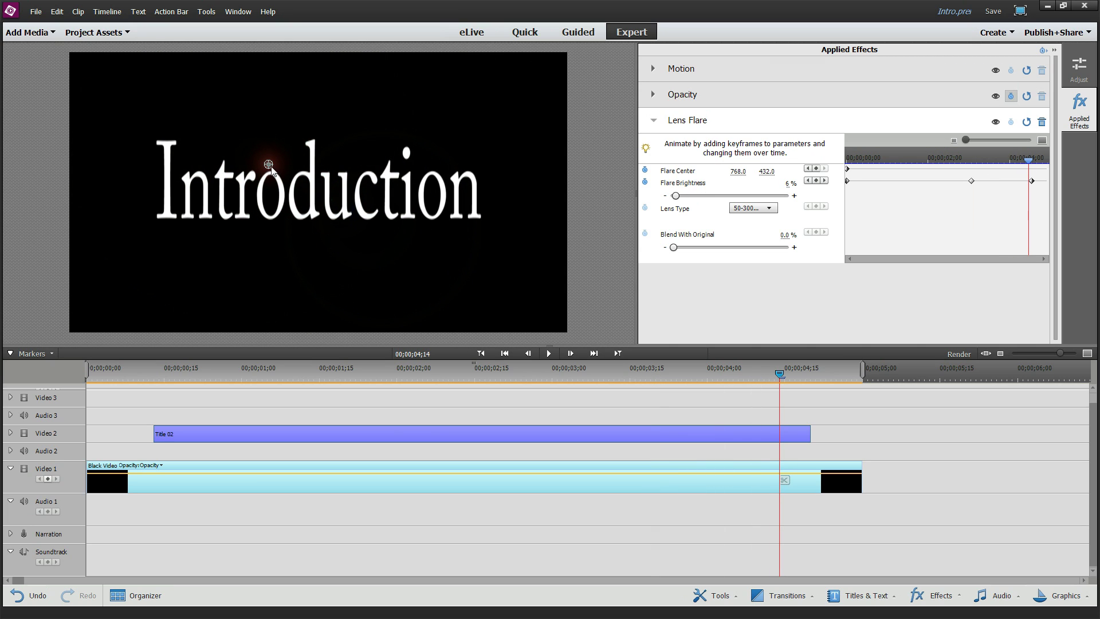
pyautogui.moveTo(269, 164); pyautogui.dragTo(384, 160)
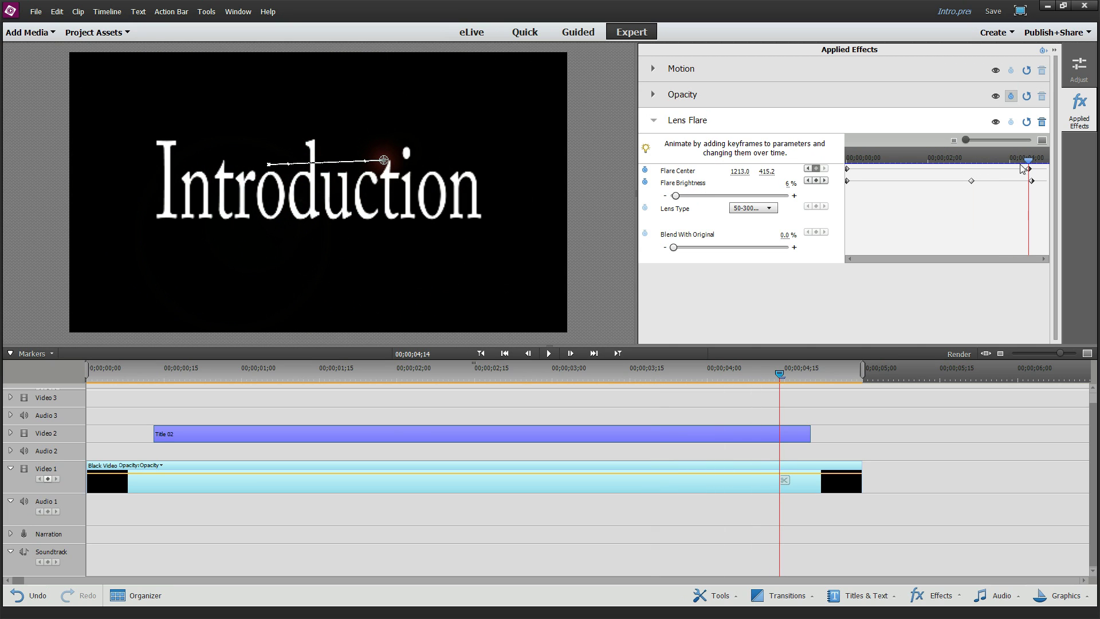
# - Reverse the flare's motion path at 00;00;03;26, placing its start keyframe at about 1217.4, 404.2 and its end keyframe over the title's left half
pyautogui.moveTo(1028, 161); pyautogui.dragTo(1004, 166)
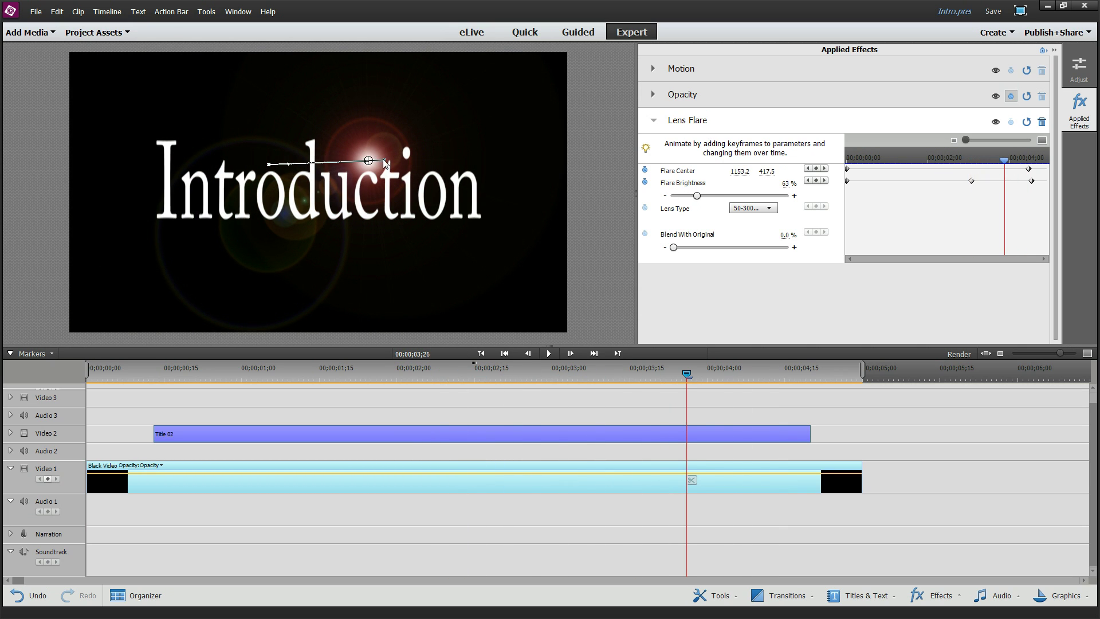
pyautogui.moveTo(384, 159)
pyautogui.mouseDown()
pyautogui.moveTo(269, 132)
pyautogui.moveTo(385, 157)
pyautogui.mouseUp()
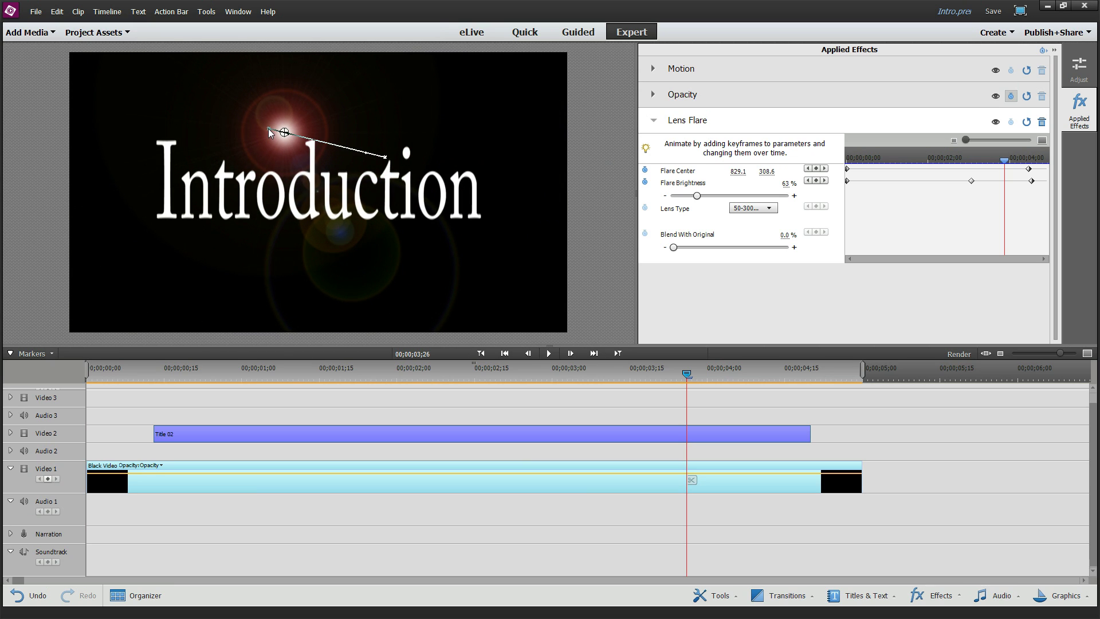
pyautogui.moveTo(268, 129); pyautogui.dragTo(260, 155)
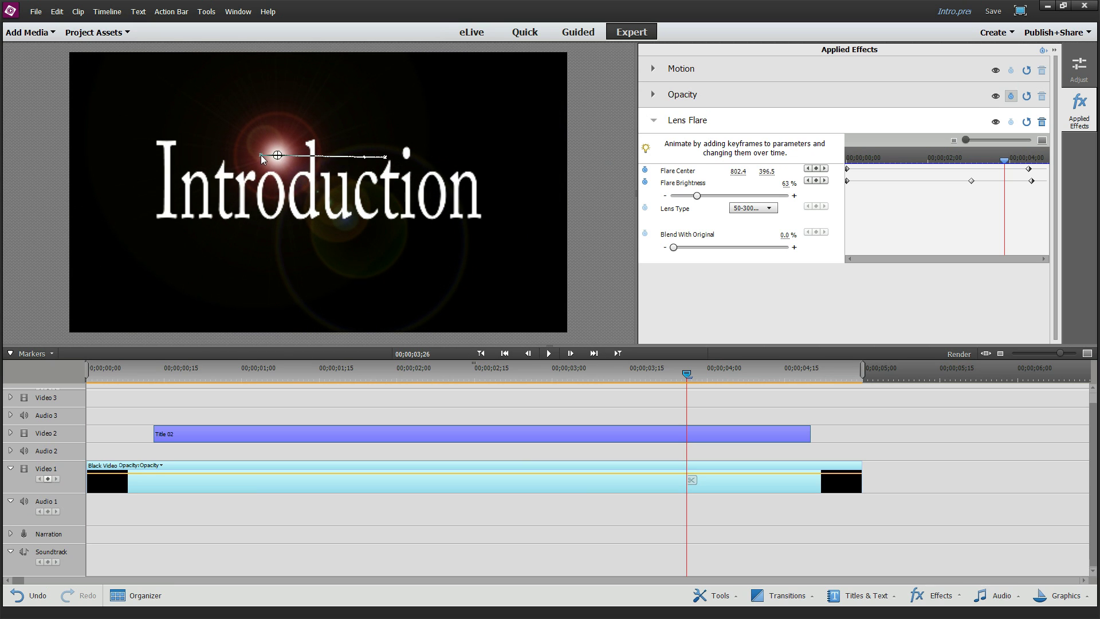
# - Collapse and reopen the Lens Flare settings to redisplay the flare's motion path in the preview
pyautogui.click(653, 121)
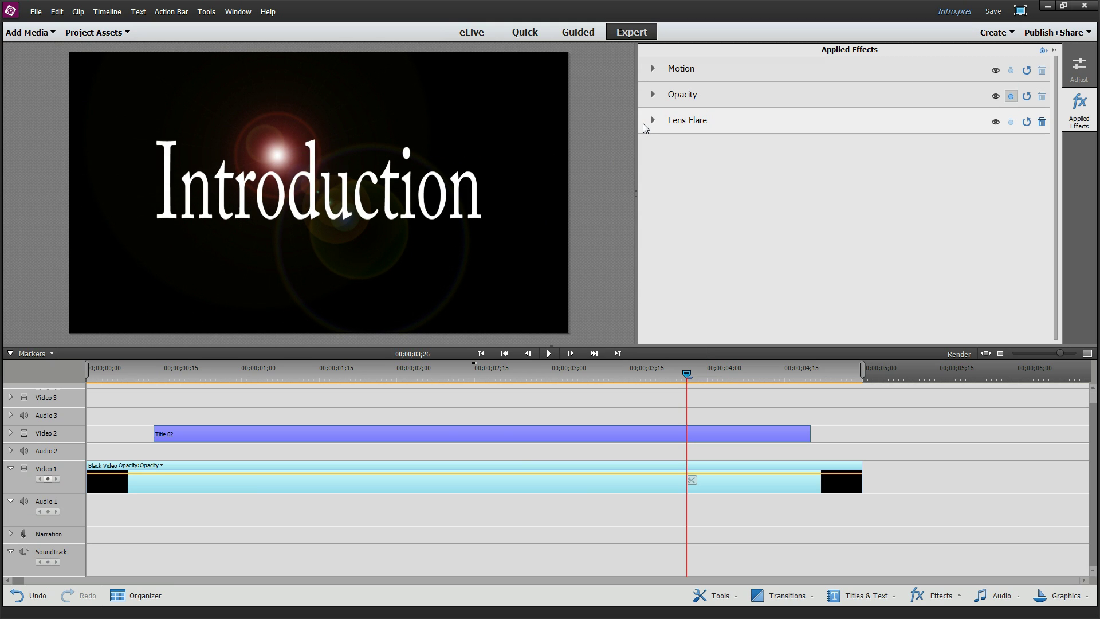
pyautogui.click(650, 121)
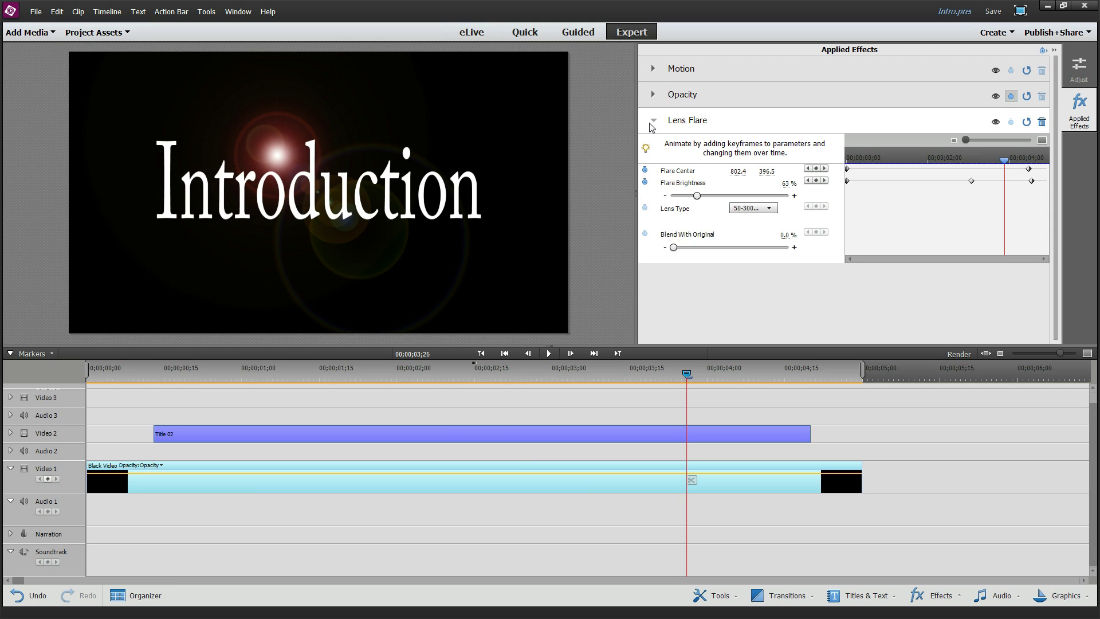
pyautogui.click(651, 122)
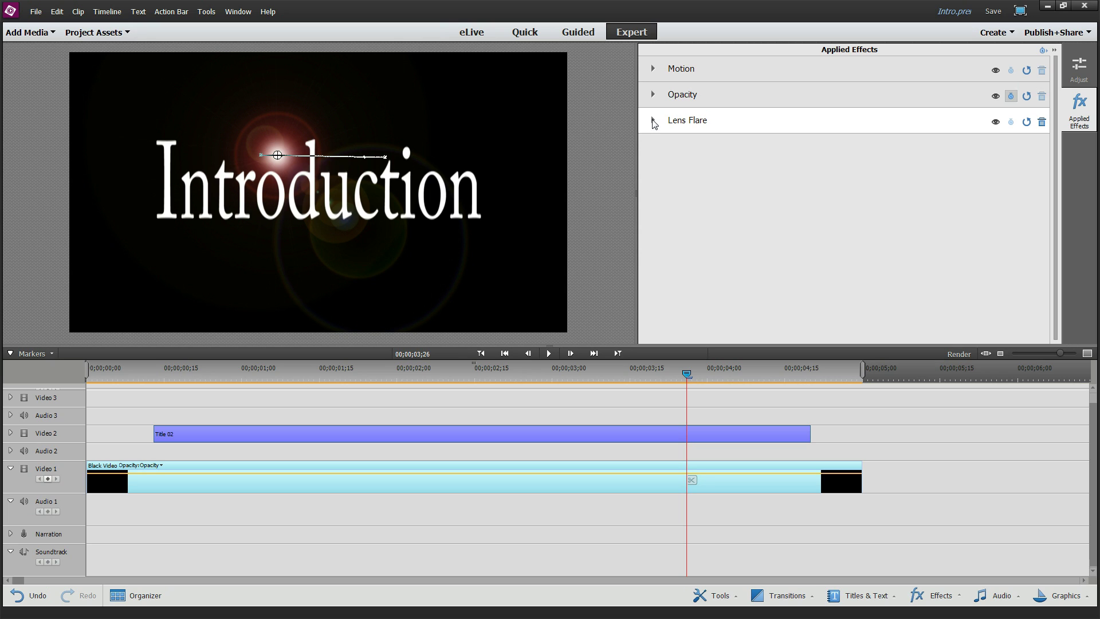
pyautogui.click(653, 122)
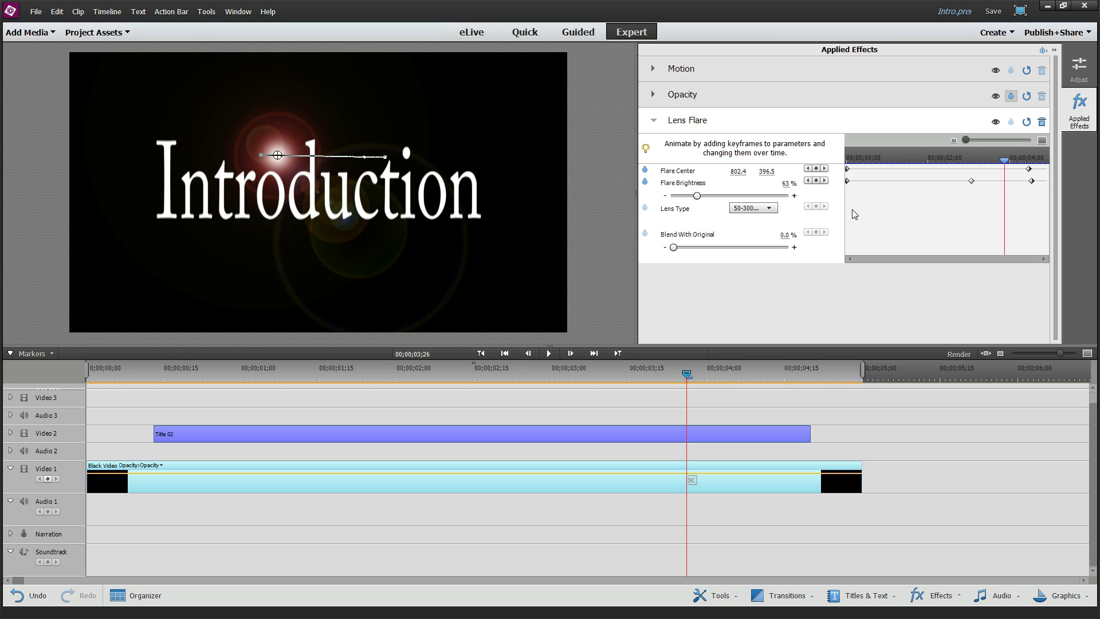
# - Preview the moving lens flare from the start of the timeline and pause at 00;00;01;27
pyautogui.moveTo(432, 370); pyautogui.dragTo(88, 370)
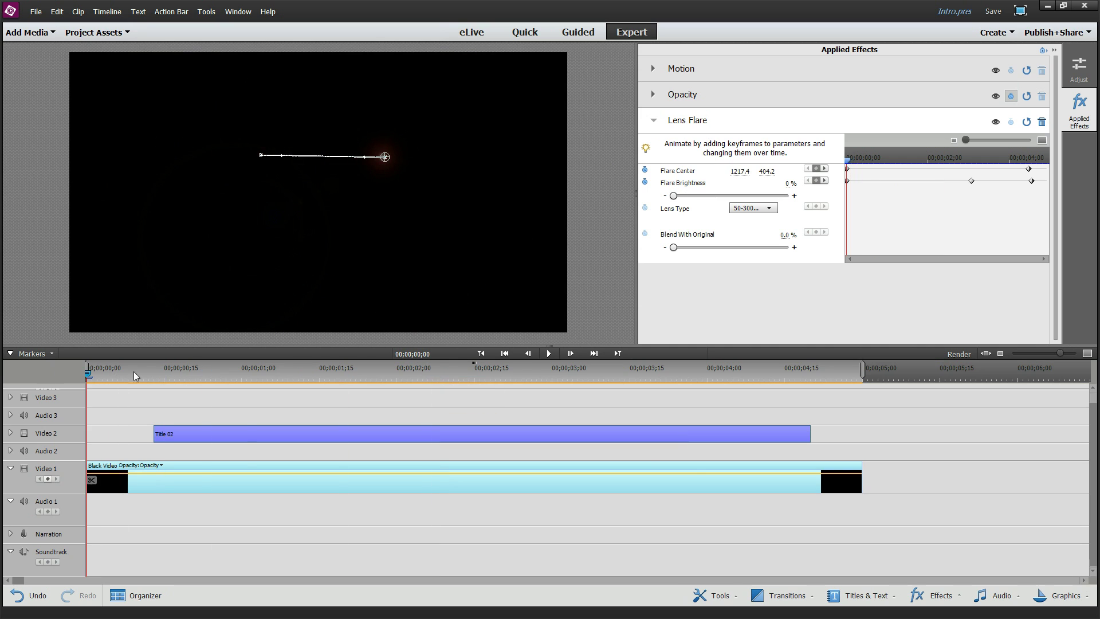
pyautogui.click(549, 354)
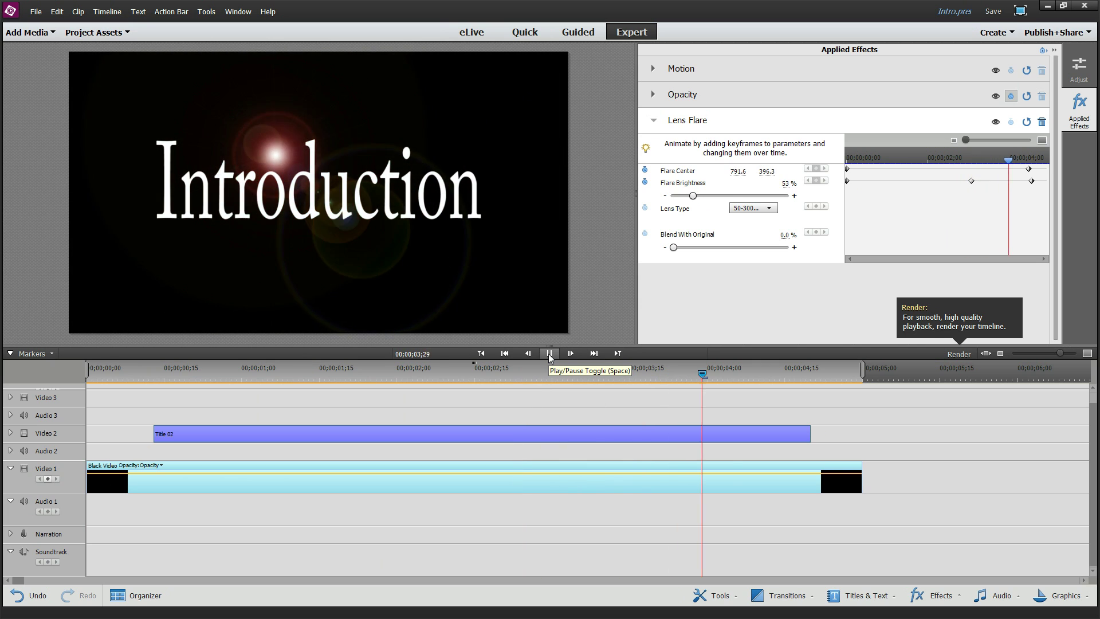
pyautogui.click(548, 355)
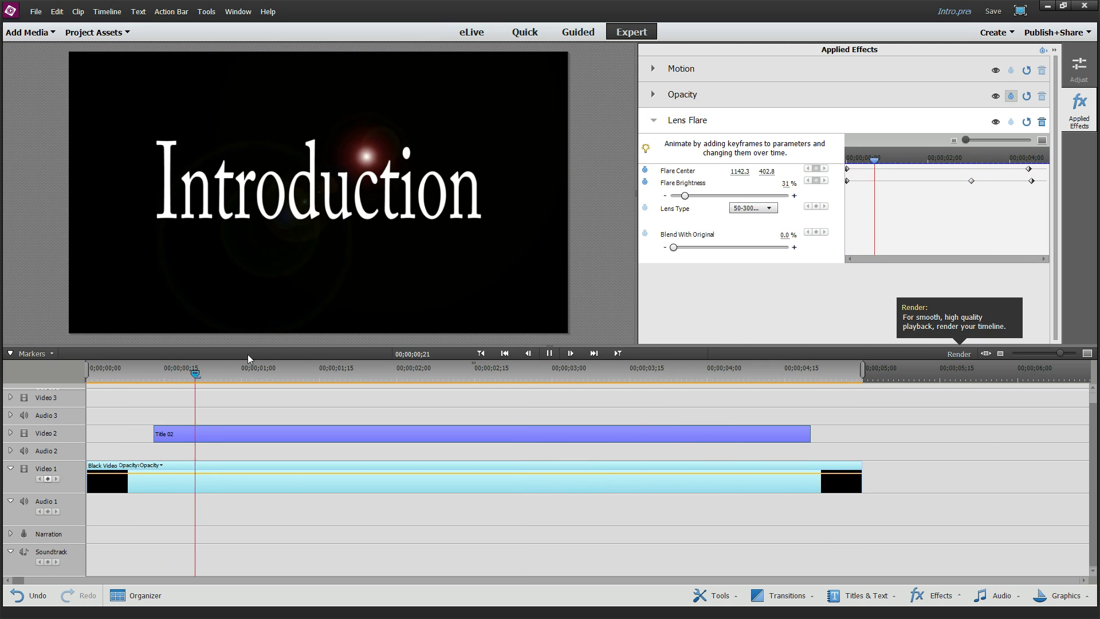
pyautogui.click(551, 355)
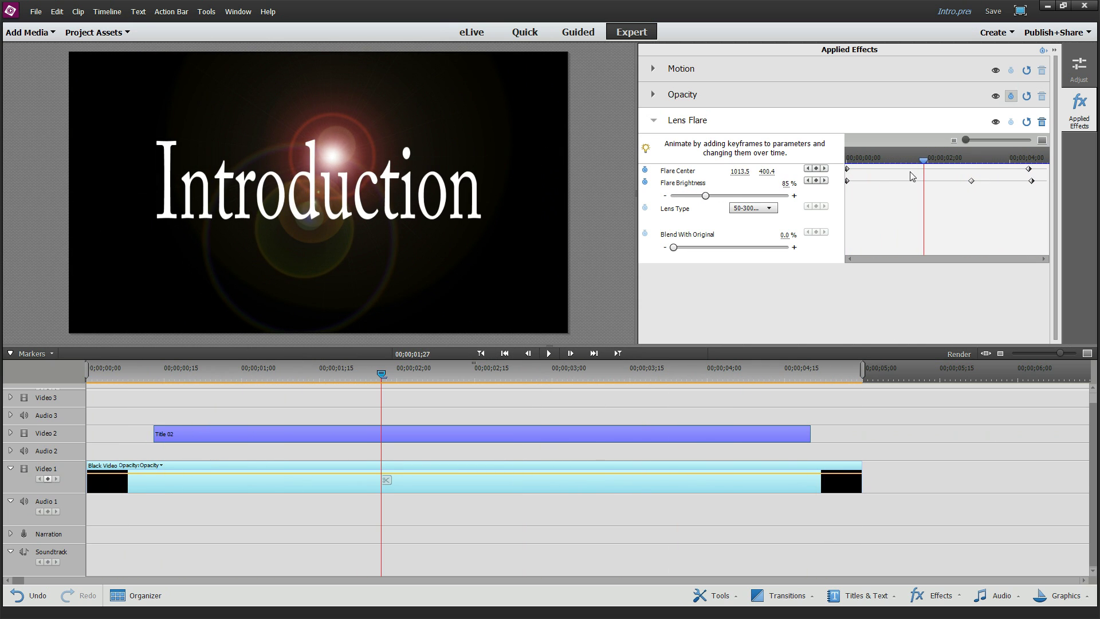
# - Reselect the Lens Flare effect and lengthen its motion path by moving both end keyframes outward and upward
pyautogui.click(651, 129)
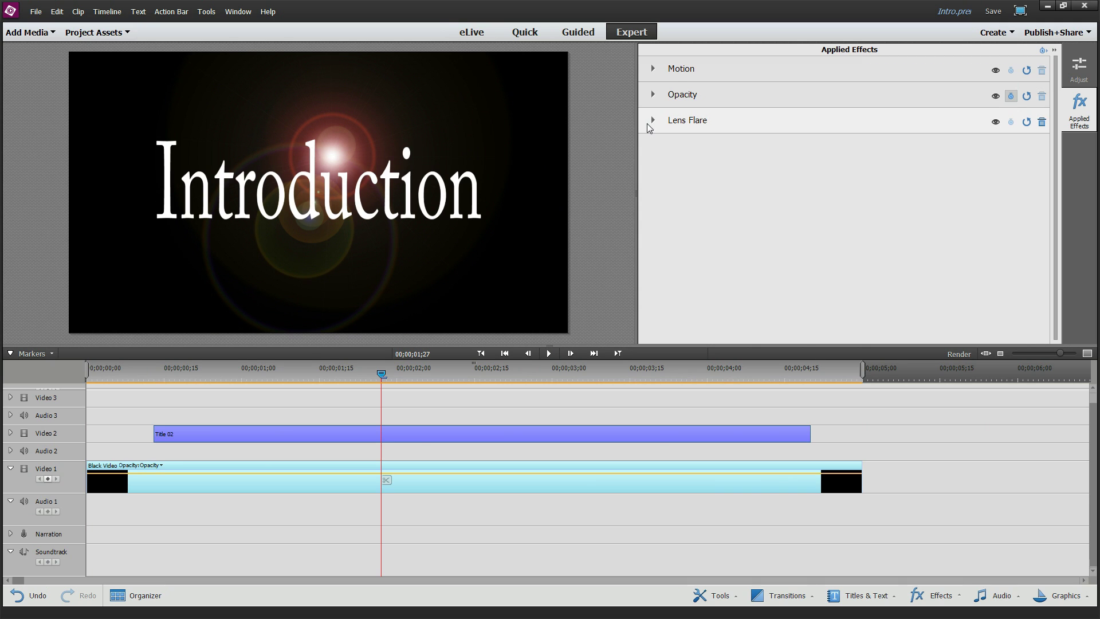
pyautogui.click(651, 129)
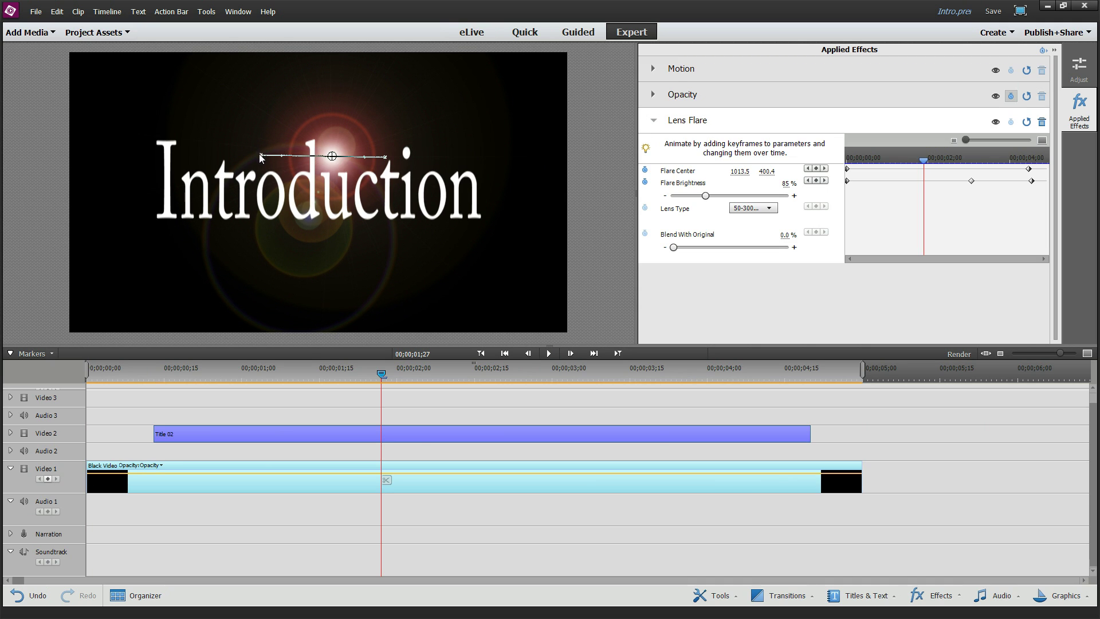
pyautogui.moveTo(259, 153); pyautogui.dragTo(211, 123)
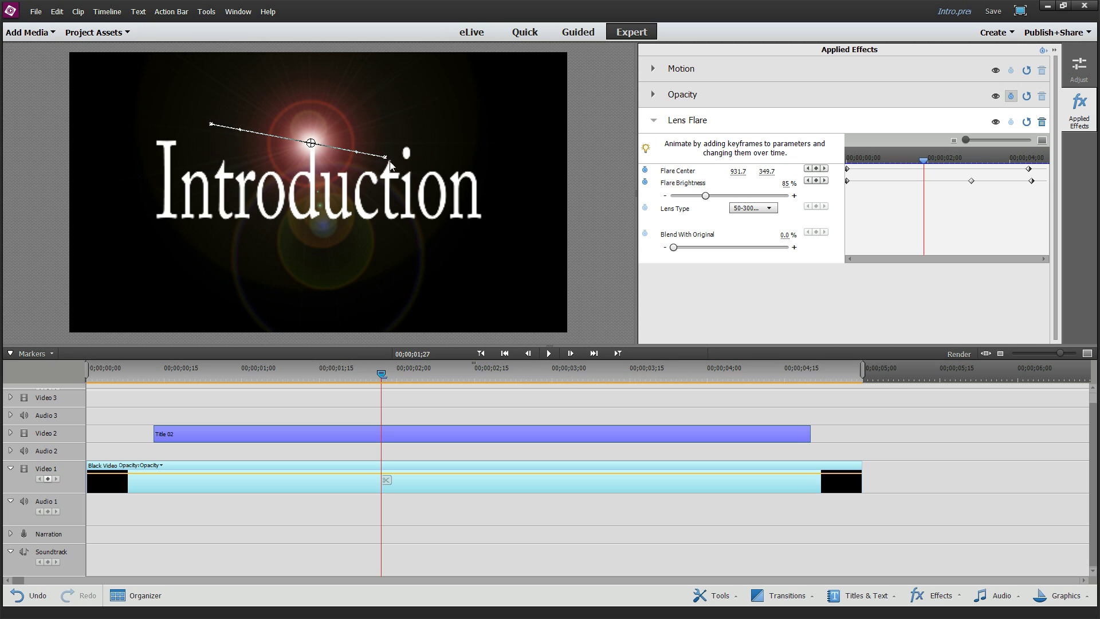
pyautogui.moveTo(385, 156); pyautogui.dragTo(495, 134)
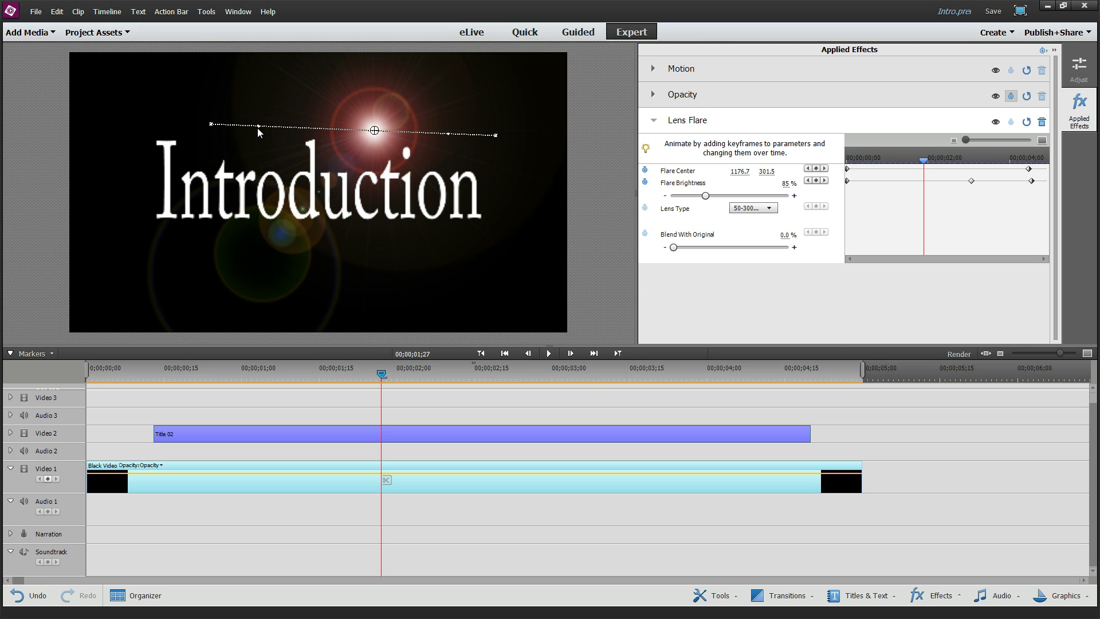
# - Bend the flare path into a curve with both keyframe handles, lowering the start keyframe beside the title and raising the end keyframe
pyautogui.moveTo(257, 128); pyautogui.dragTo(172, 163)
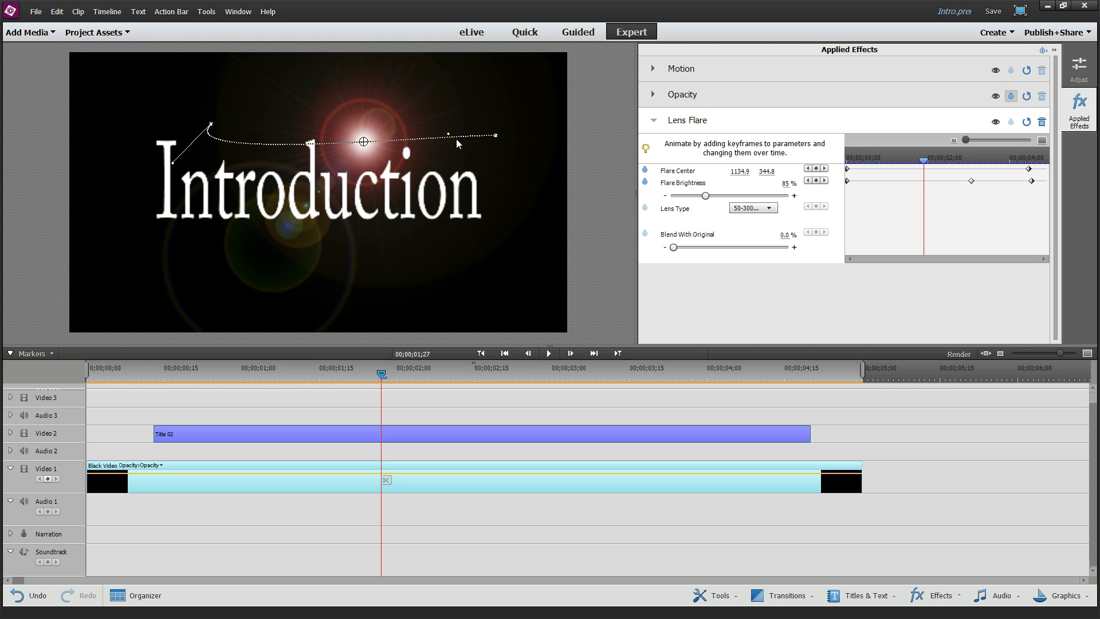
pyautogui.moveTo(449, 133); pyautogui.dragTo(358, 196)
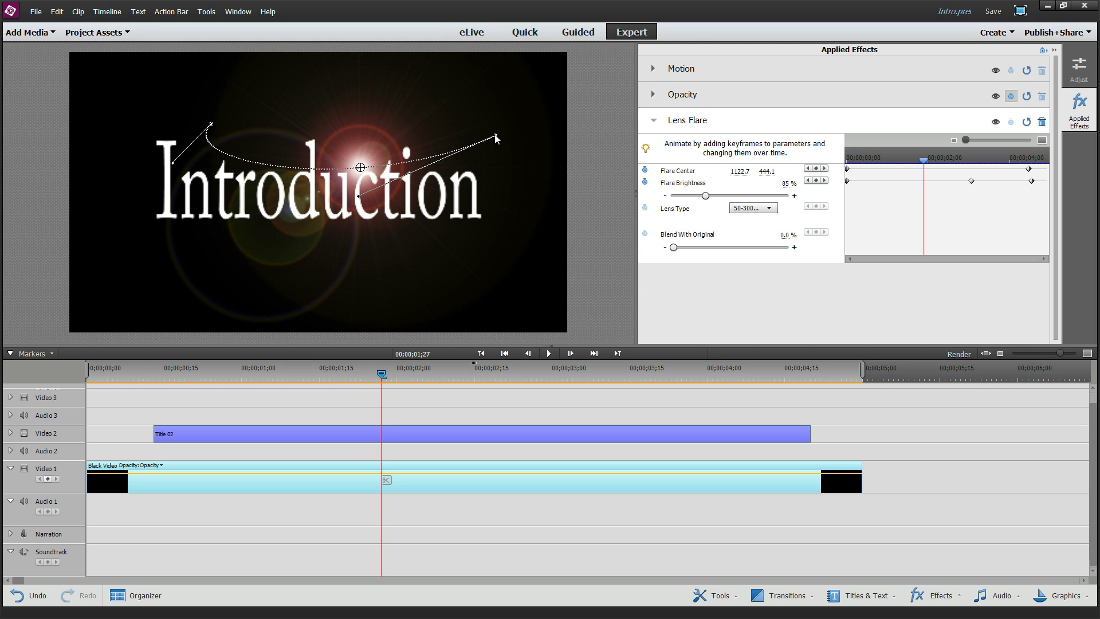
pyautogui.moveTo(496, 138); pyautogui.dragTo(505, 203)
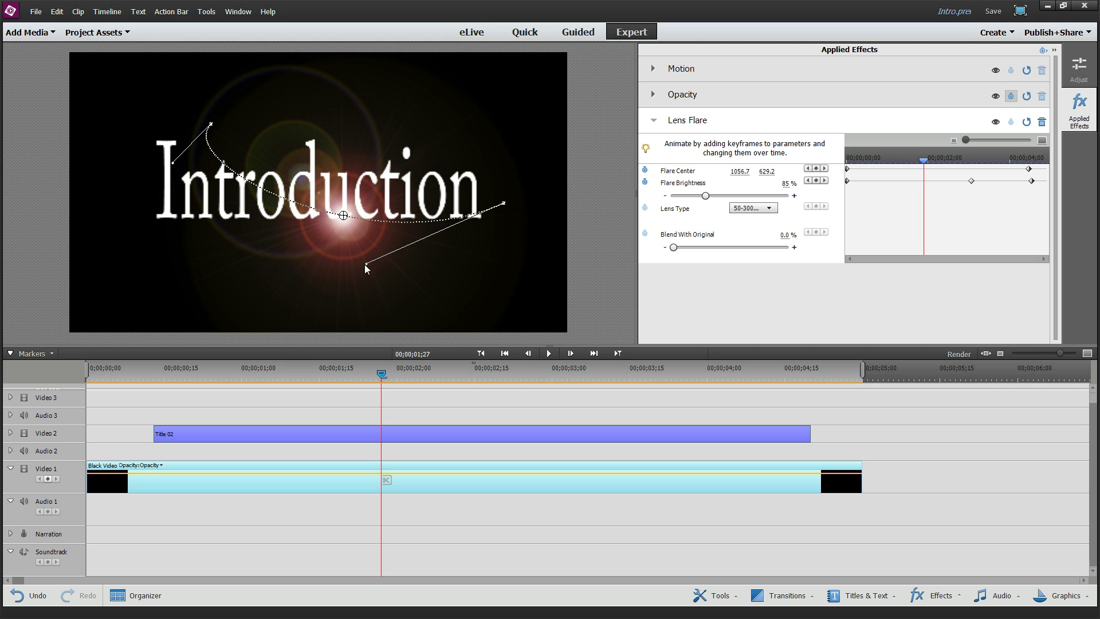
pyautogui.moveTo(365, 264); pyautogui.dragTo(256, 218)
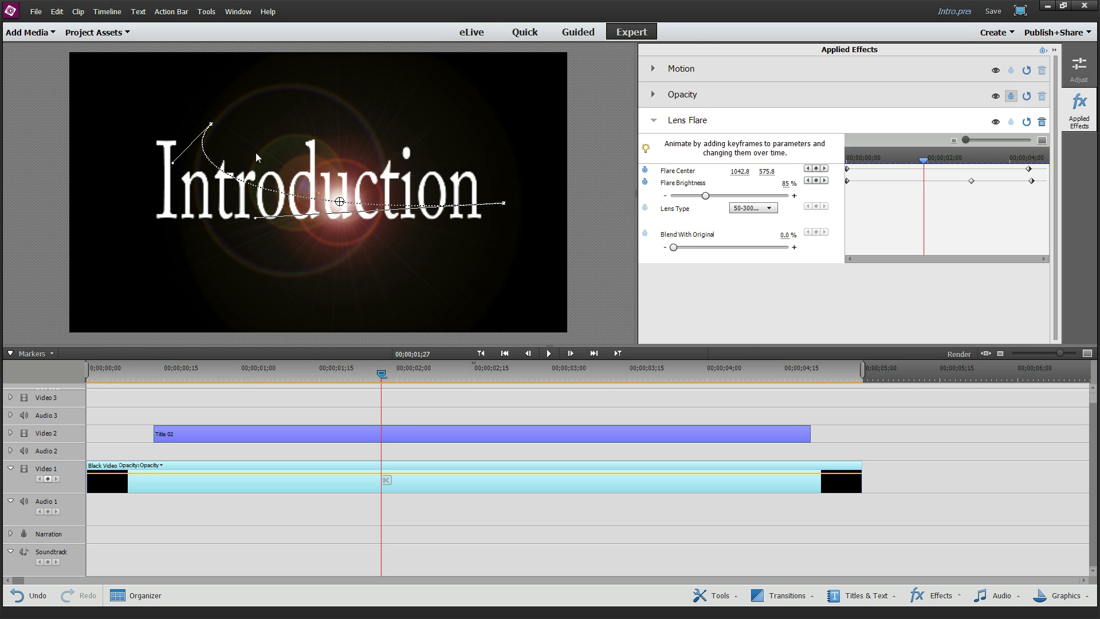
pyautogui.moveTo(211, 126); pyautogui.dragTo(221, 102)
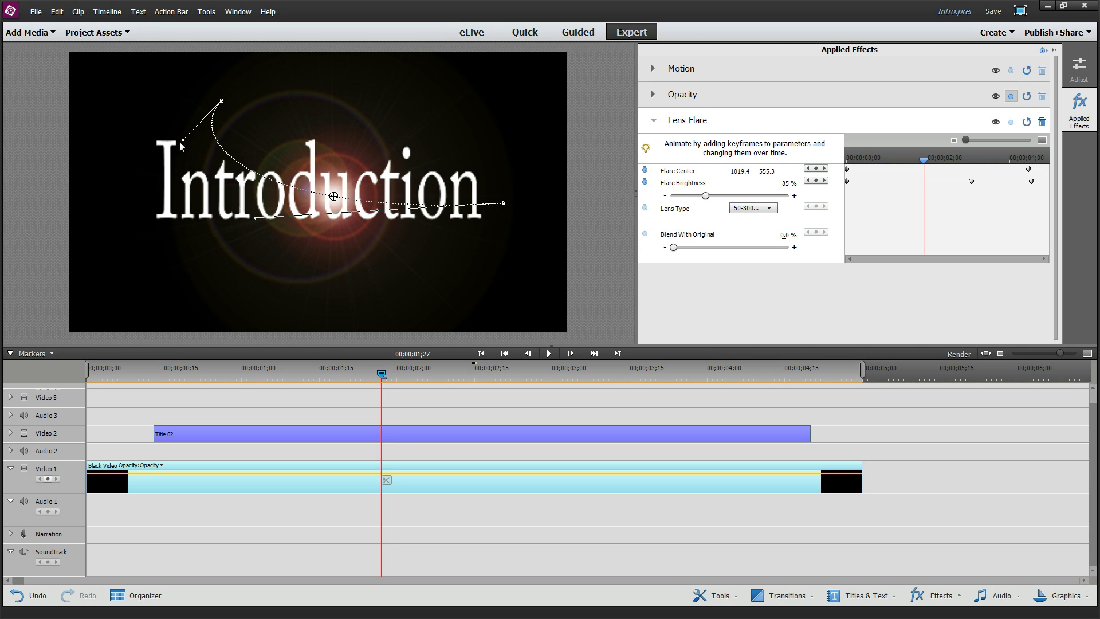
pyautogui.moveTo(181, 141); pyautogui.dragTo(91, 140)
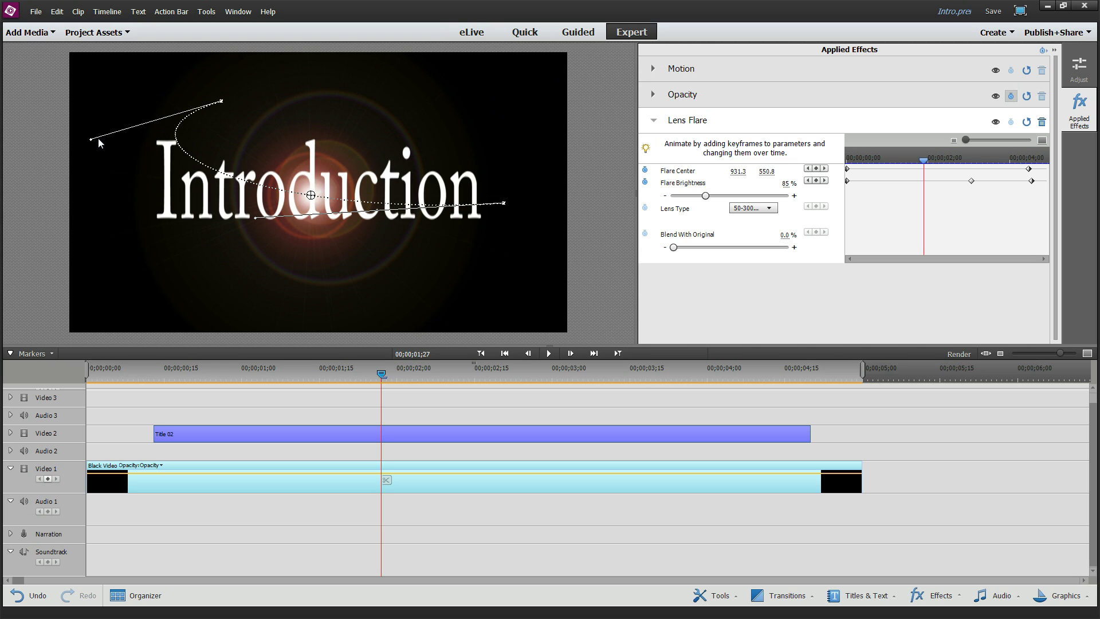
# - At 00;00;01;01, adjust both flare path keyframes and the end handle so the curve sweeps across the title and above its first letters
pyautogui.moveTo(924, 159); pyautogui.dragTo(888, 161)
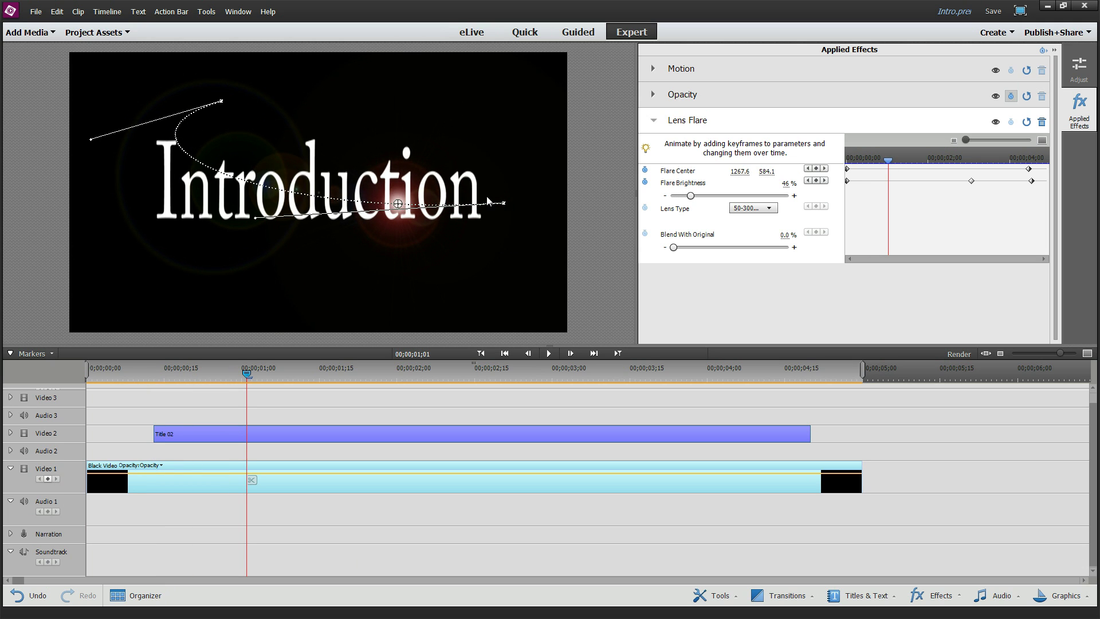
pyautogui.moveTo(397, 203); pyautogui.dragTo(155, 88)
pyautogui.moveTo(221, 101); pyautogui.dragTo(511, 204)
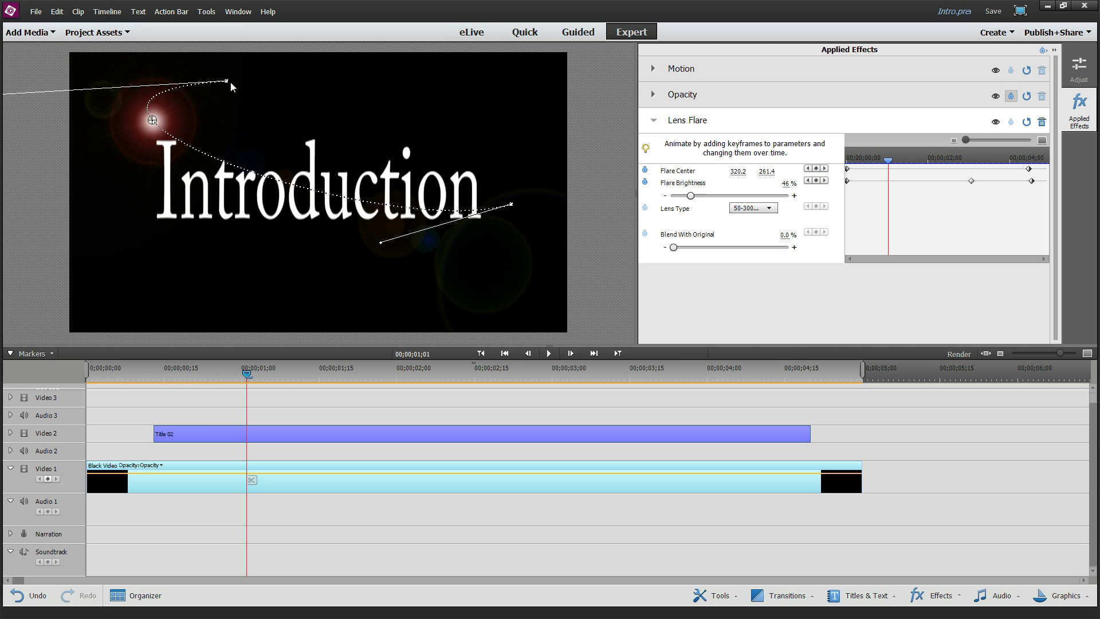
pyautogui.moveTo(118, 90); pyautogui.dragTo(194, 96)
pyautogui.moveTo(57, 102); pyautogui.dragTo(146, 163)
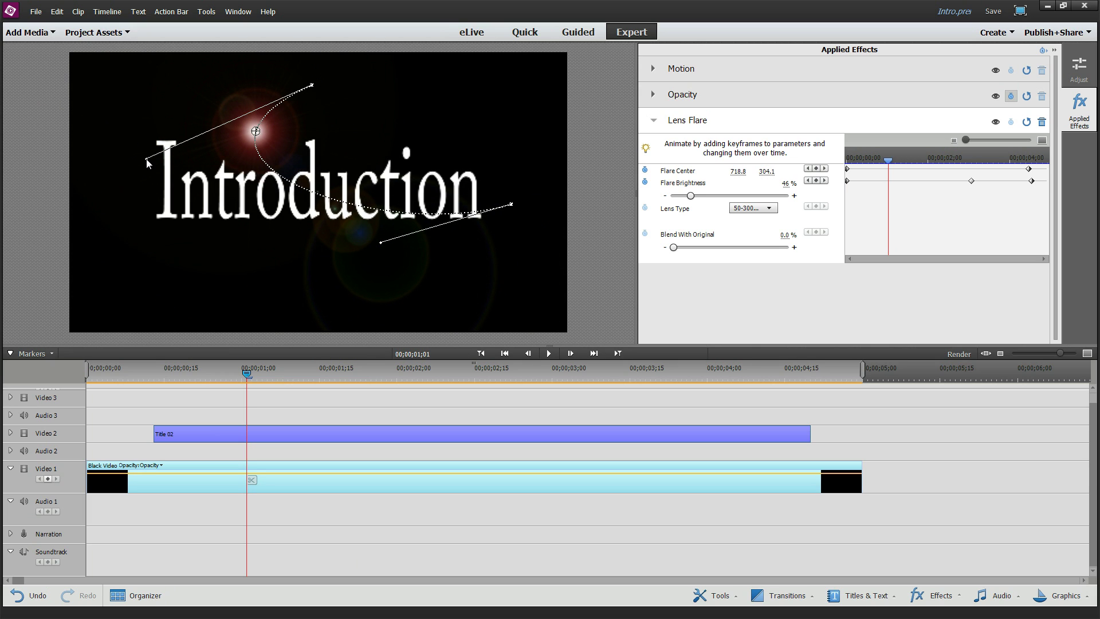
pyautogui.moveTo(314, 85); pyautogui.dragTo(229, 102)
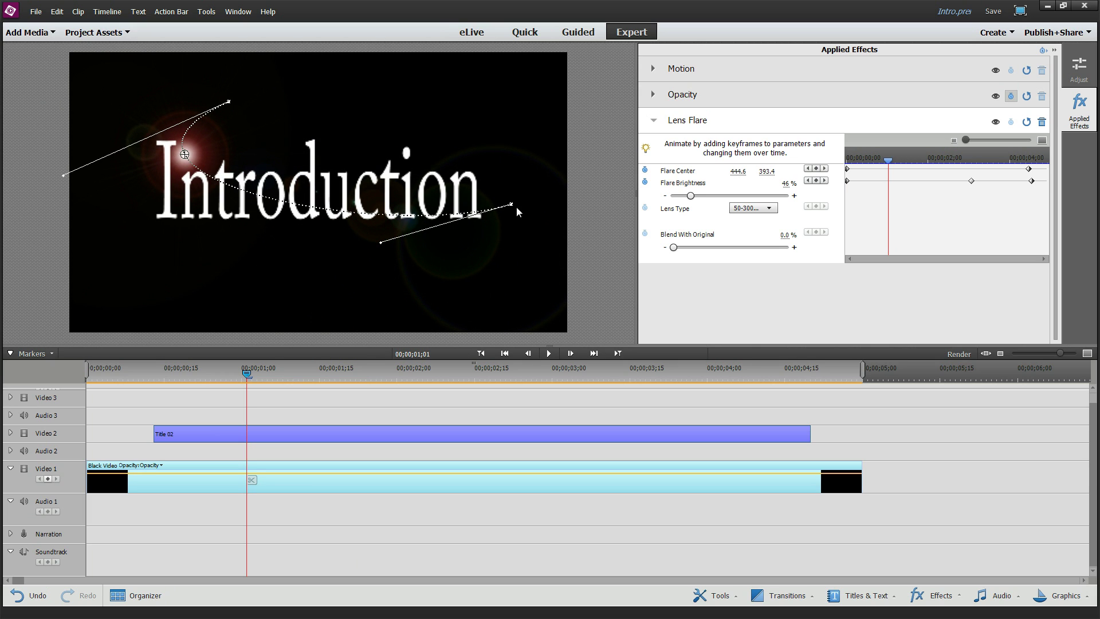
# - Lower the flare path's start keyframe, raise its curve handle, and move the end keyframe inward toward the title
pyautogui.moveTo(513, 208); pyautogui.dragTo(513, 225)
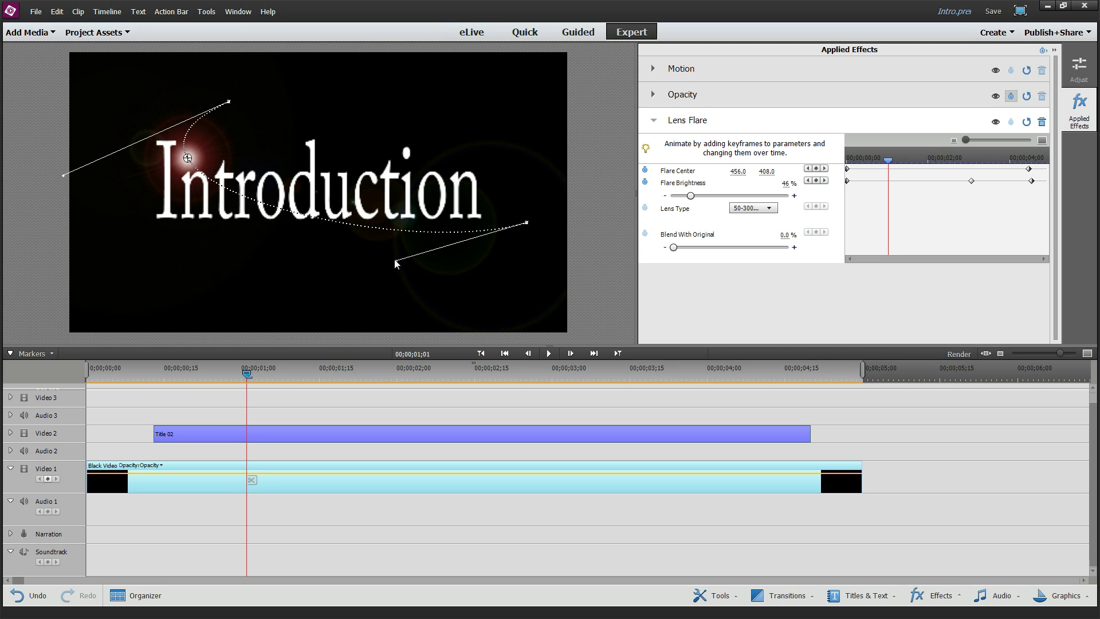
pyautogui.moveTo(395, 263); pyautogui.dragTo(347, 216)
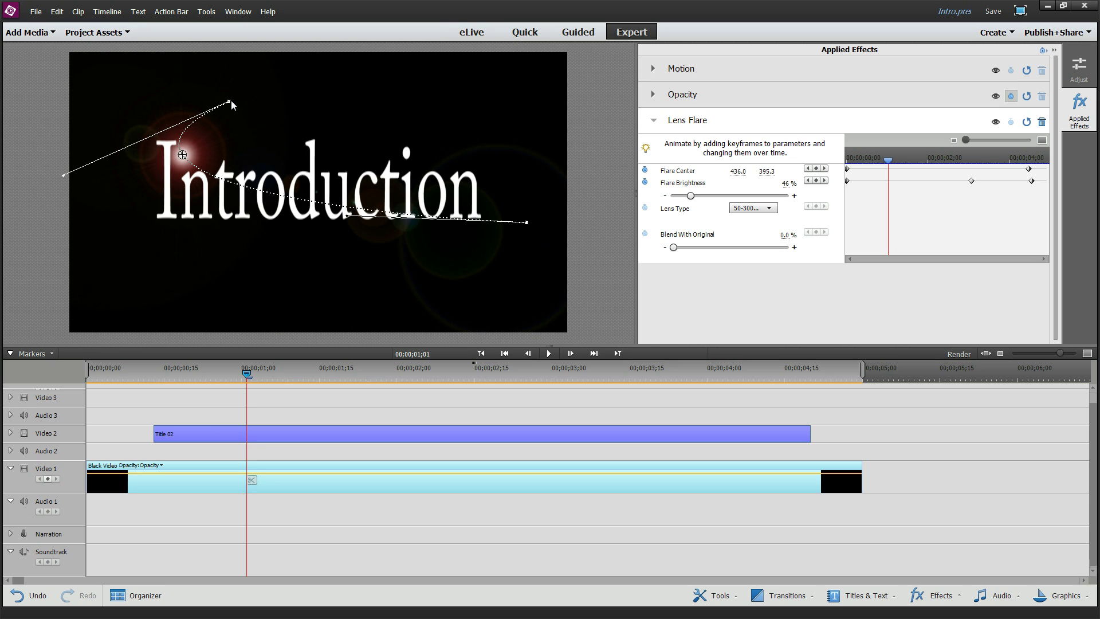
pyautogui.moveTo(230, 101); pyautogui.dragTo(266, 127)
pyautogui.click(349, 220)
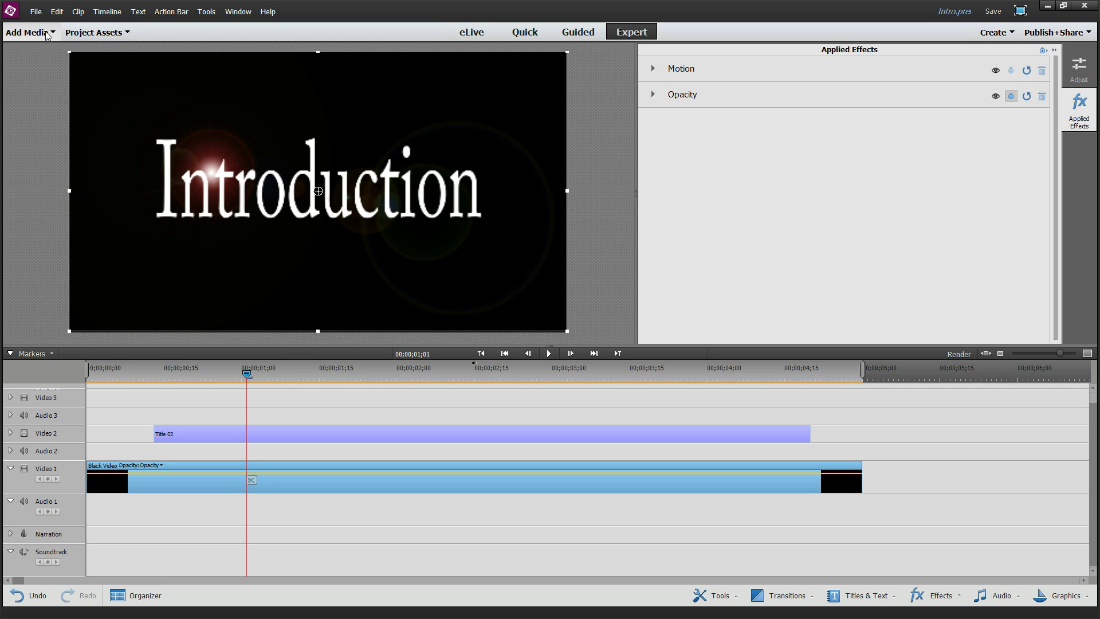
pyautogui.click(57, 12)
pyautogui.click(72, 22)
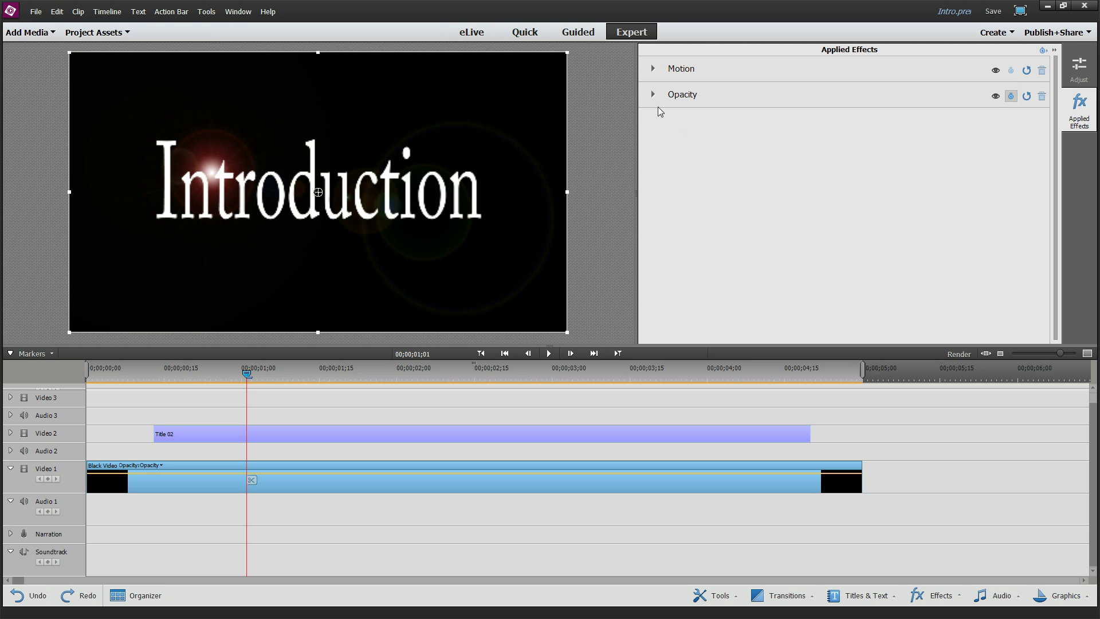
# - Select the black video's Lens Flare effect and extend the end keyframe's curve handle inward to just below the title's middle letters
pyautogui.click(653, 94)
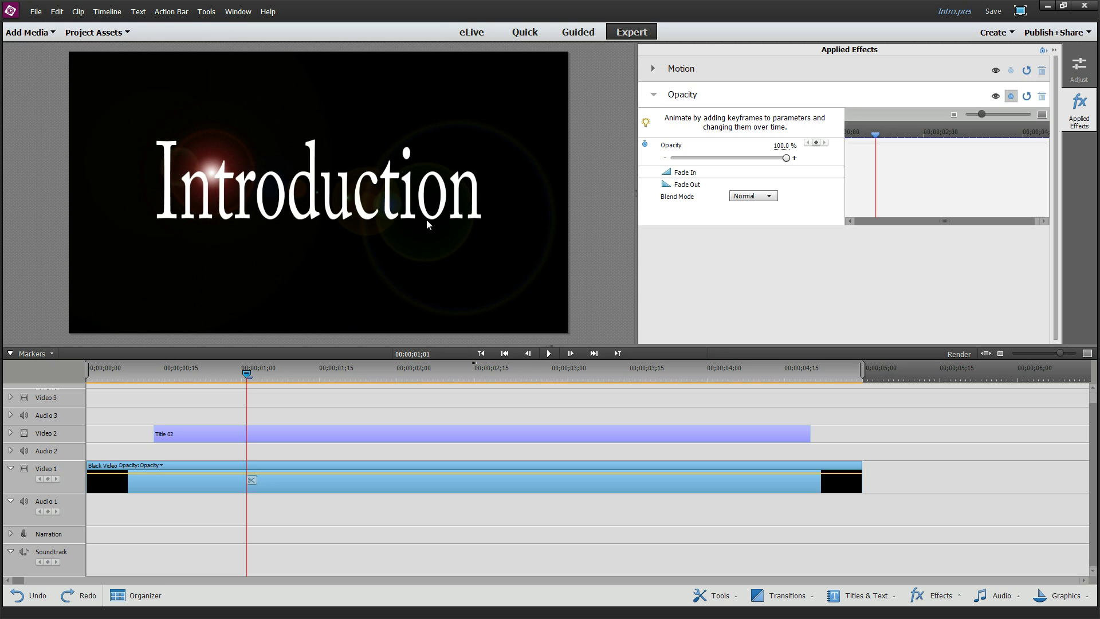
pyautogui.click(652, 95)
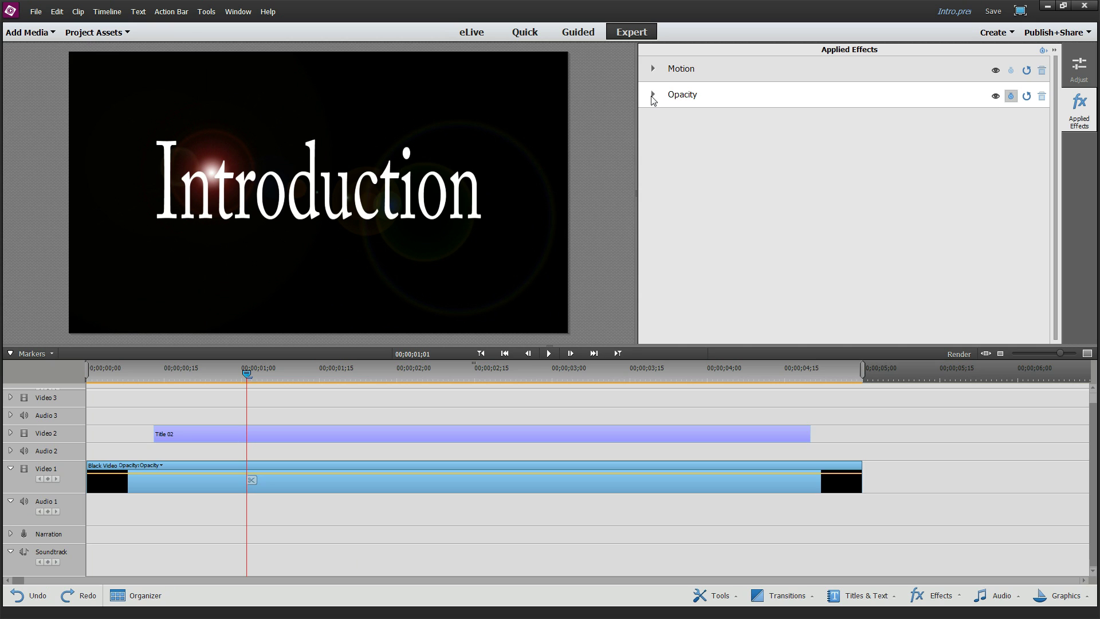
pyautogui.click(371, 471)
pyautogui.click(652, 122)
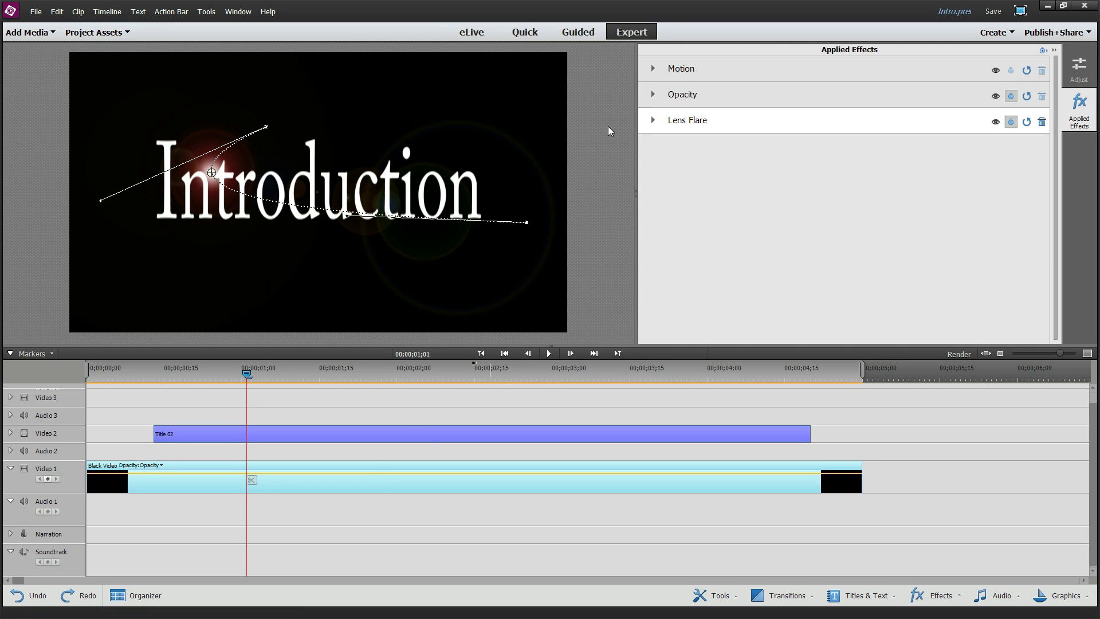
pyautogui.moveTo(346, 216); pyautogui.dragTo(266, 239)
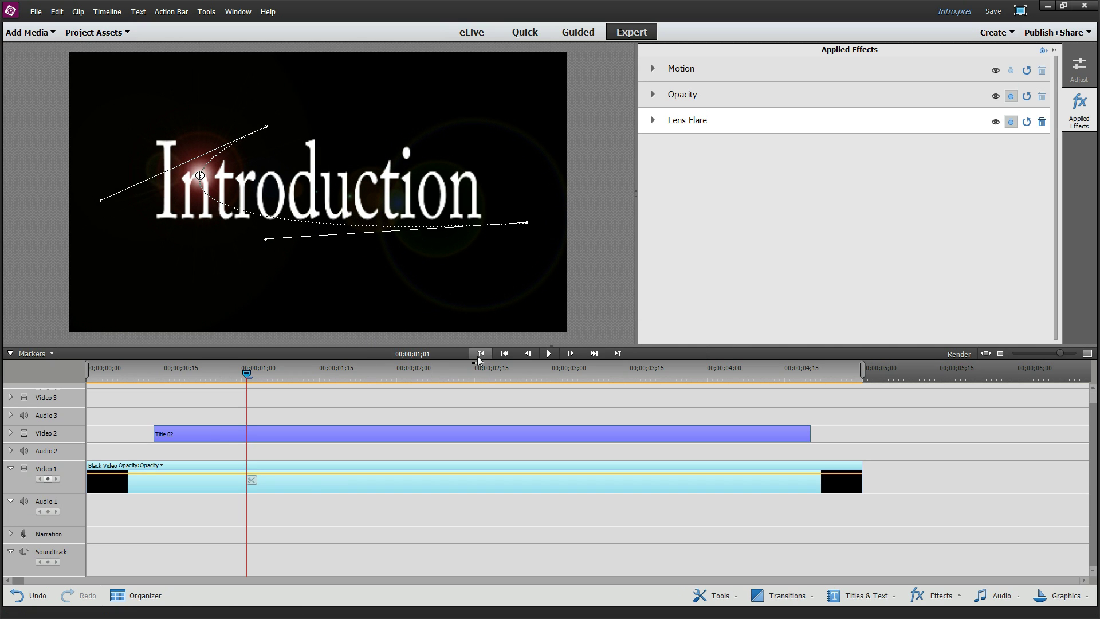
# - Play the intro from near its start and review the flare's path across the title, stopping around 00;00;01;13
pyautogui.moveTo(245, 373); pyautogui.dragTo(63, 373)
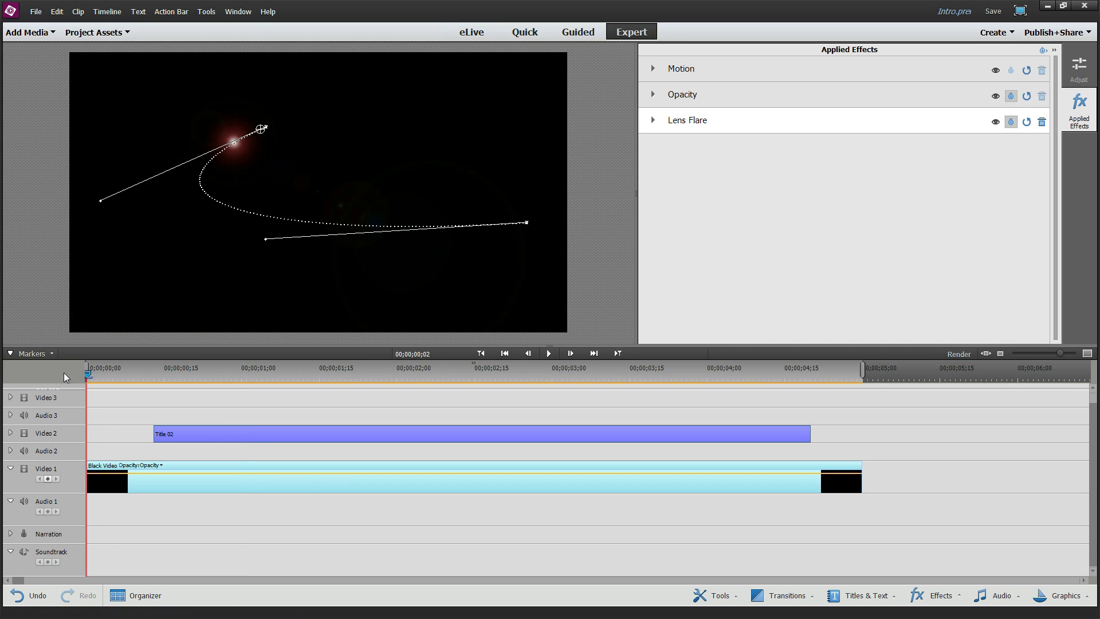
pyautogui.click(550, 354)
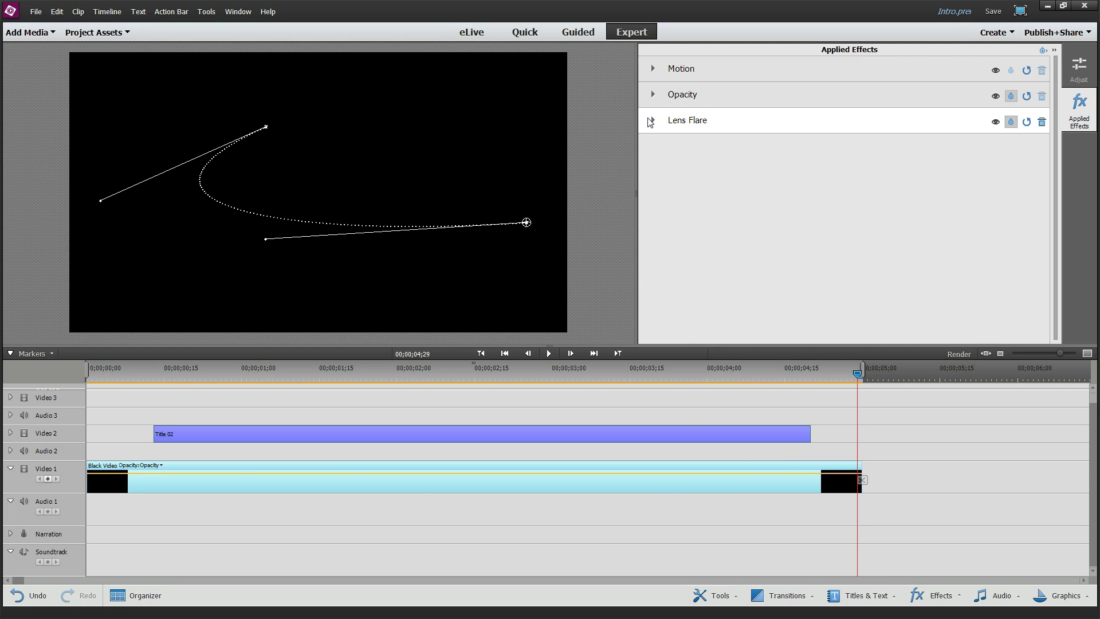
pyautogui.click(490, 371)
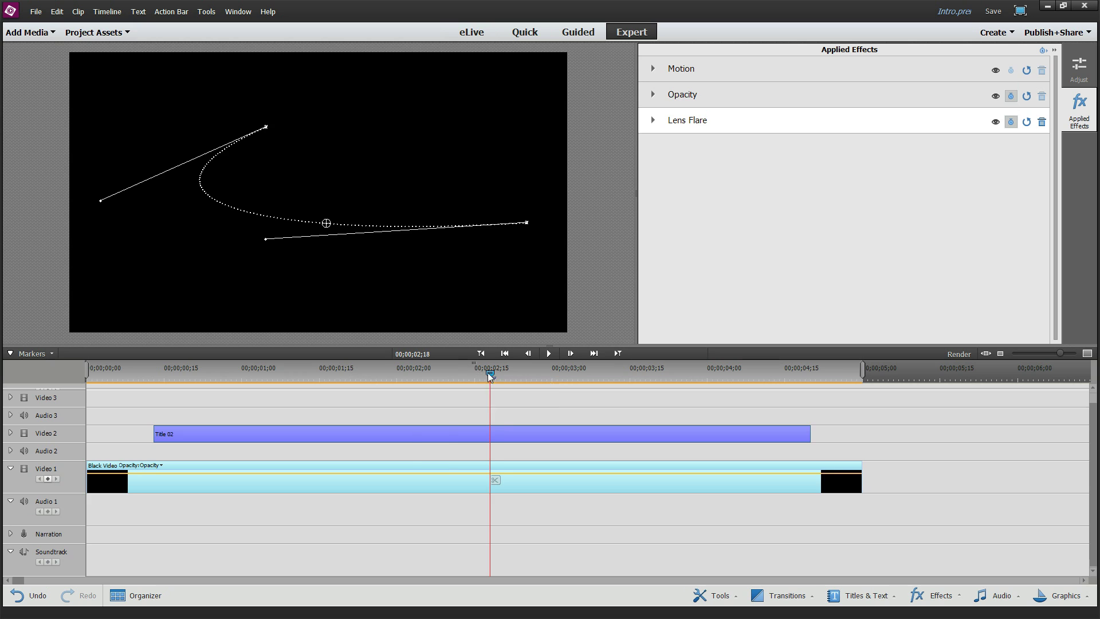
pyautogui.moveTo(487, 373); pyautogui.dragTo(312, 374)
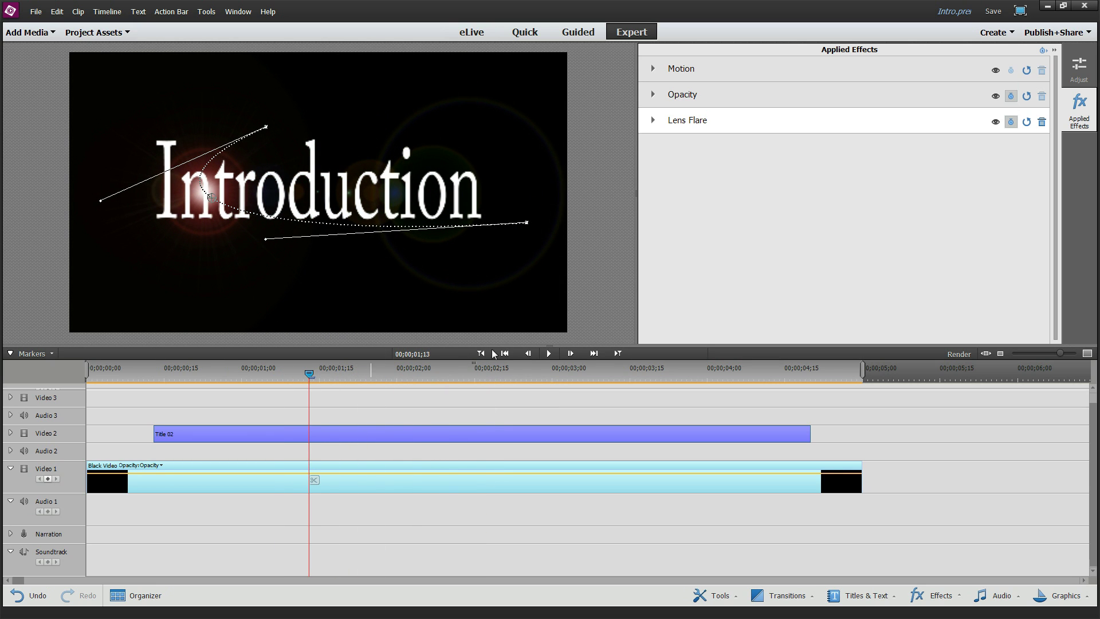
# - Select the Title 02 clip and set its opacity to 0% at the clip's start, 00;00;00;13
pyautogui.click(470, 435)
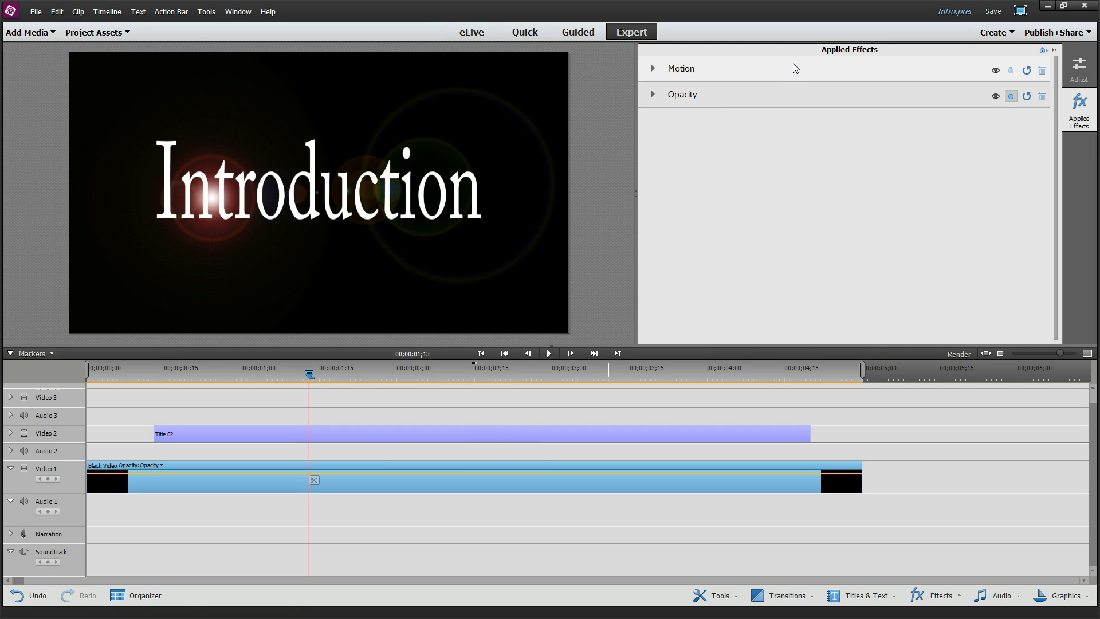
pyautogui.click(653, 96)
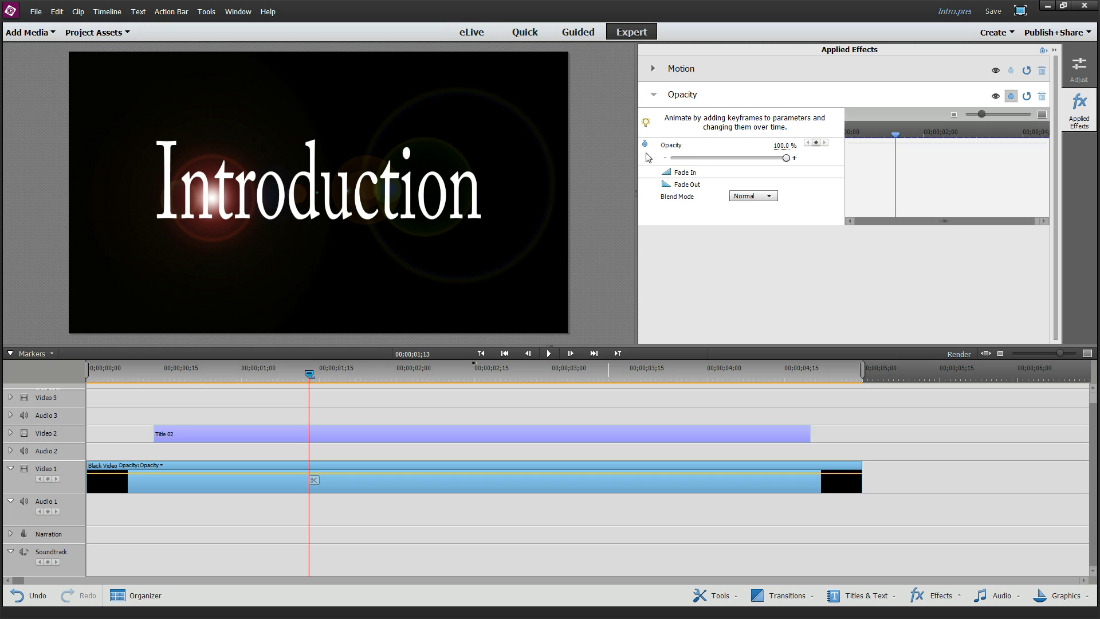
pyautogui.moveTo(897, 139); pyautogui.dragTo(842, 140)
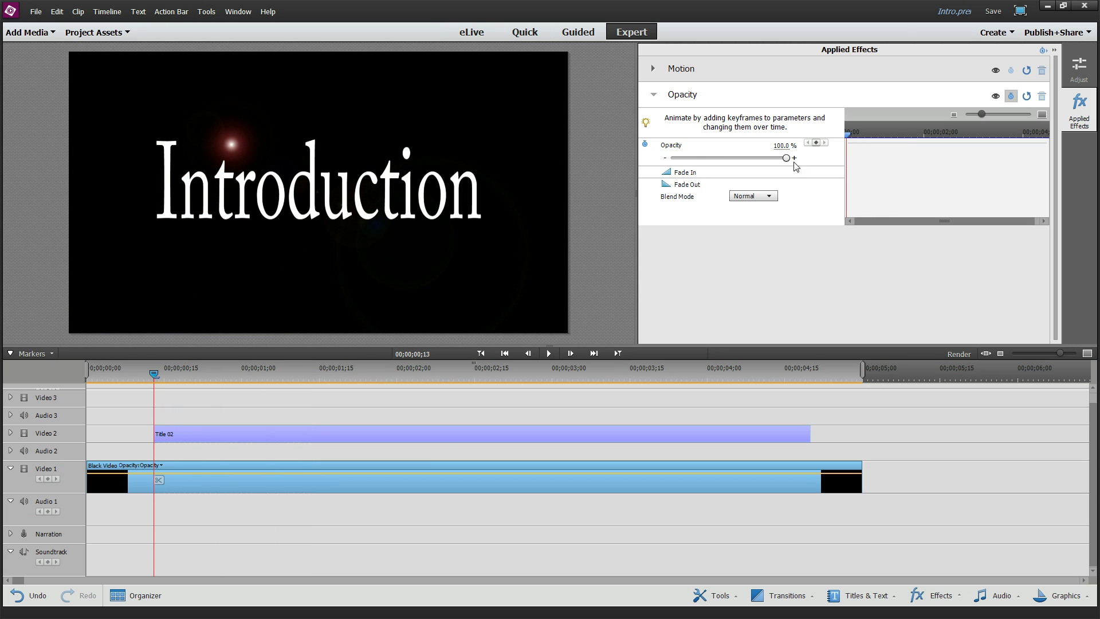
pyautogui.moveTo(786, 158); pyautogui.dragTo(655, 164)
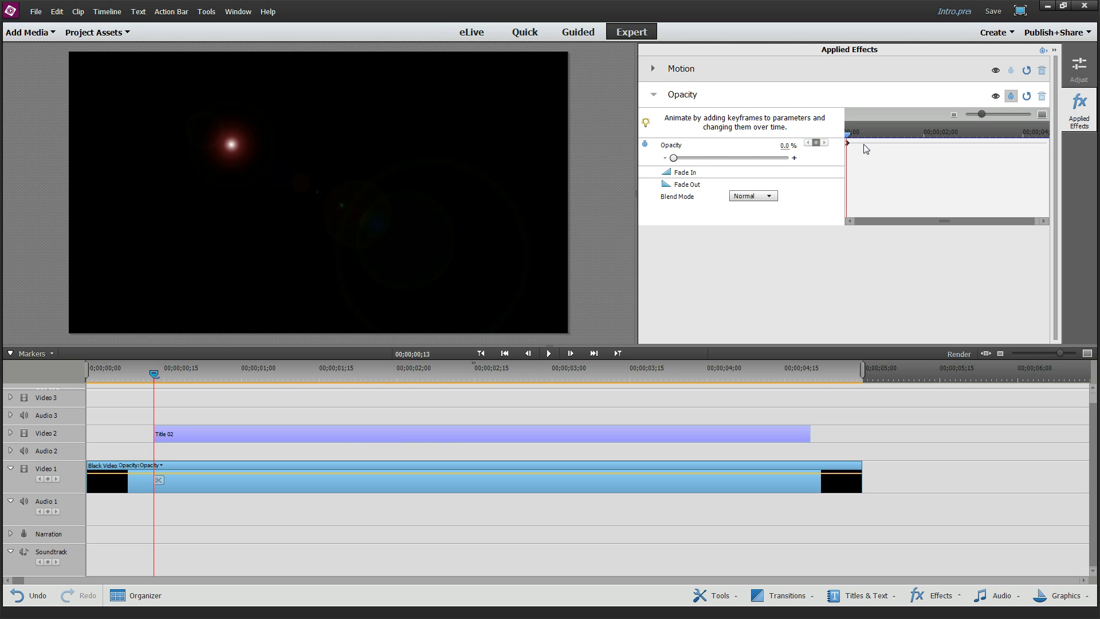
# - Keyframe the title's opacity at 100% at 00;00;03;02 and back down to 0% at 00;00;04;04
pyautogui.moveTo(848, 141); pyautogui.dragTo(977, 135)
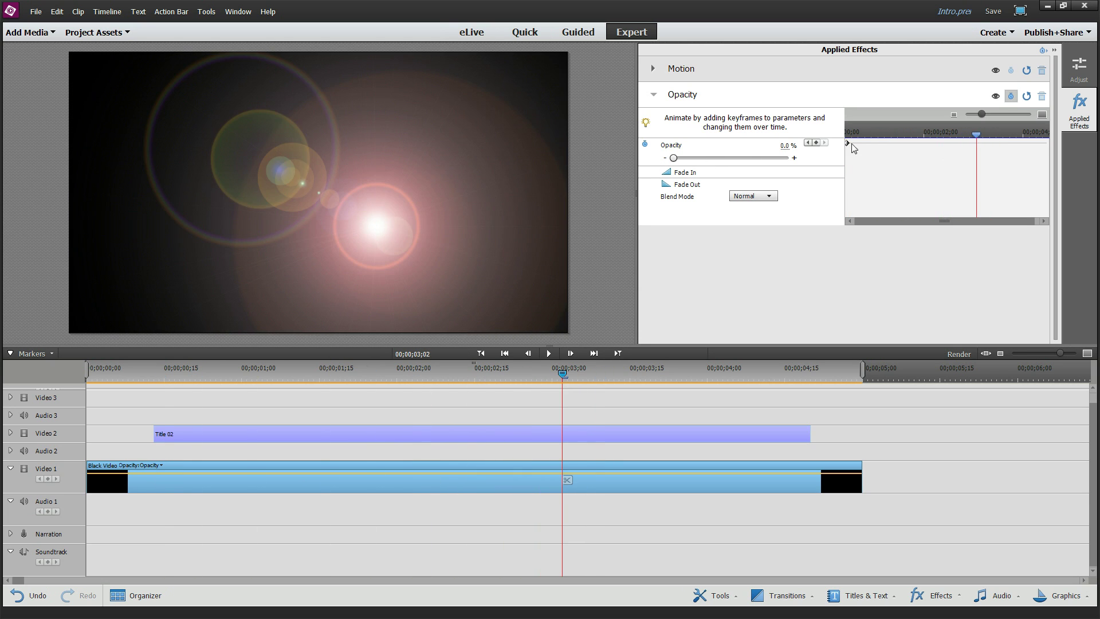
pyautogui.moveTo(673, 158); pyautogui.dragTo(798, 160)
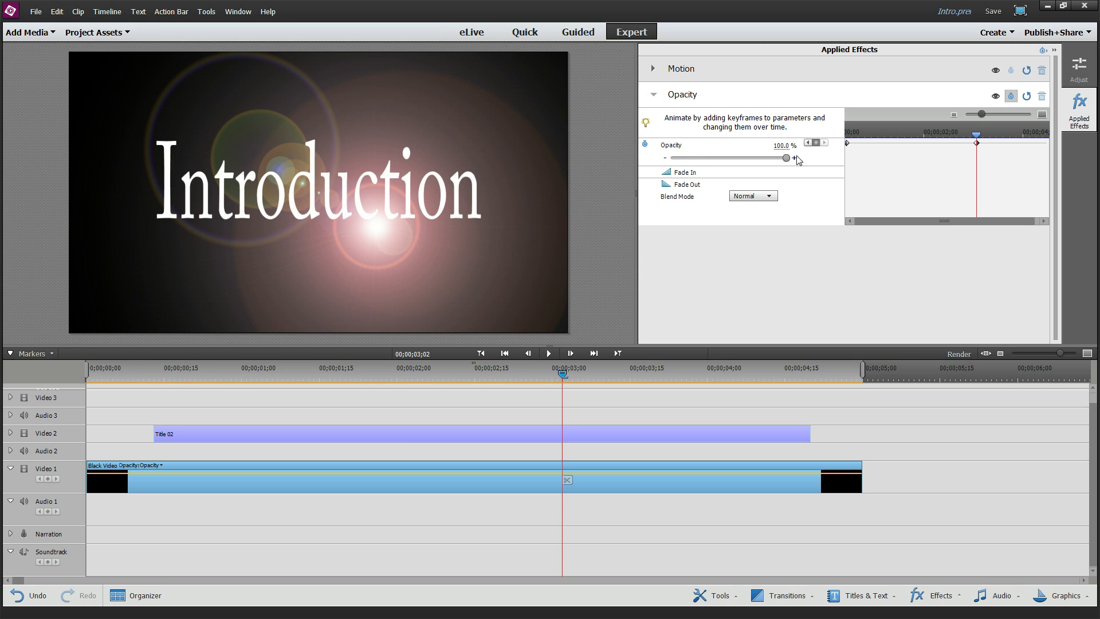
pyautogui.moveTo(976, 135); pyautogui.dragTo(1027, 138)
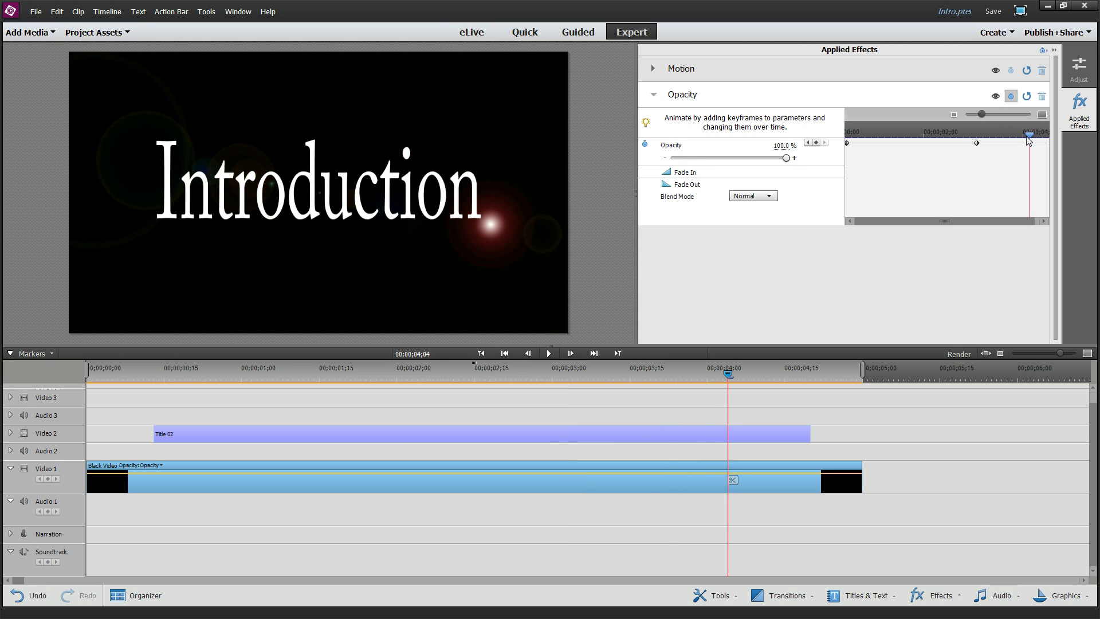
pyautogui.moveTo(786, 158); pyautogui.dragTo(661, 163)
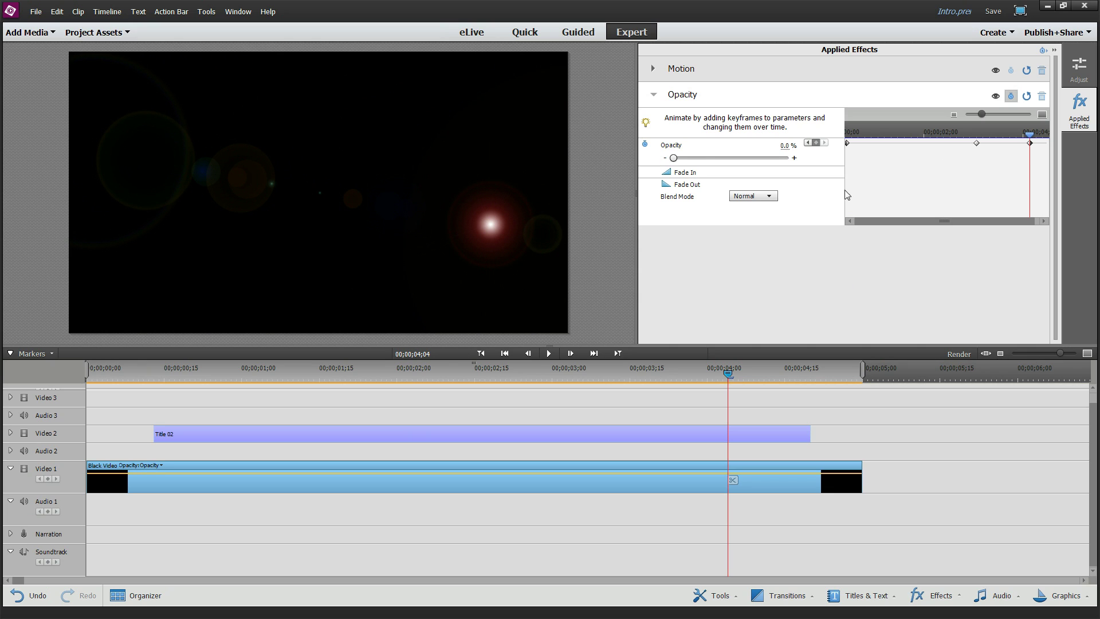
# - Play the intro from the beginning and check the title's fade around 00;00;01;26
pyautogui.moveTo(270, 367); pyautogui.dragTo(87, 372)
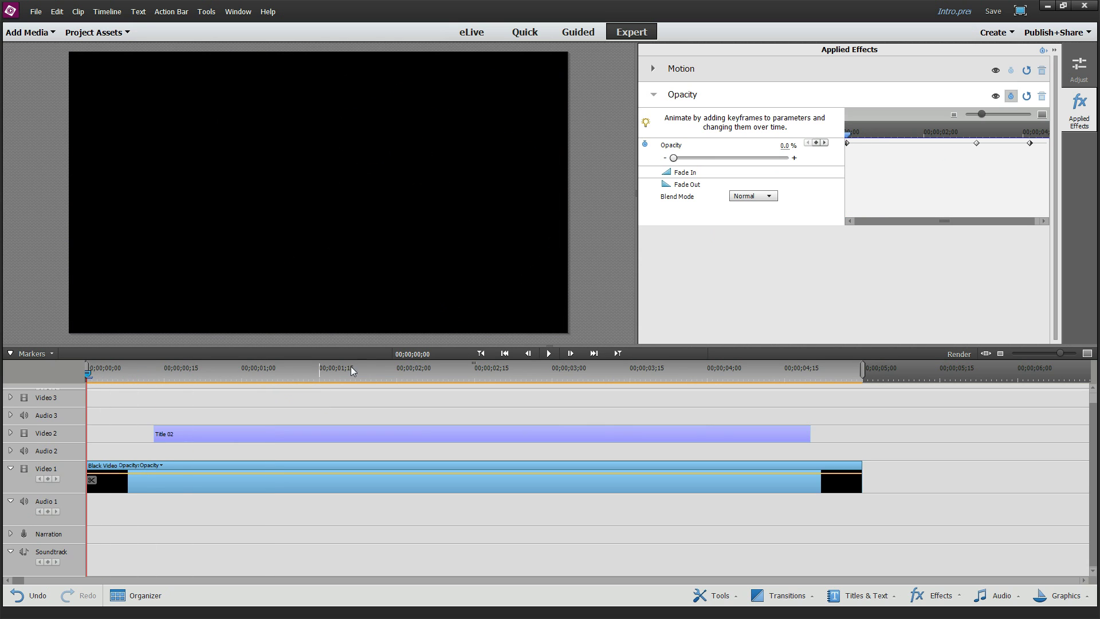
pyautogui.click(549, 355)
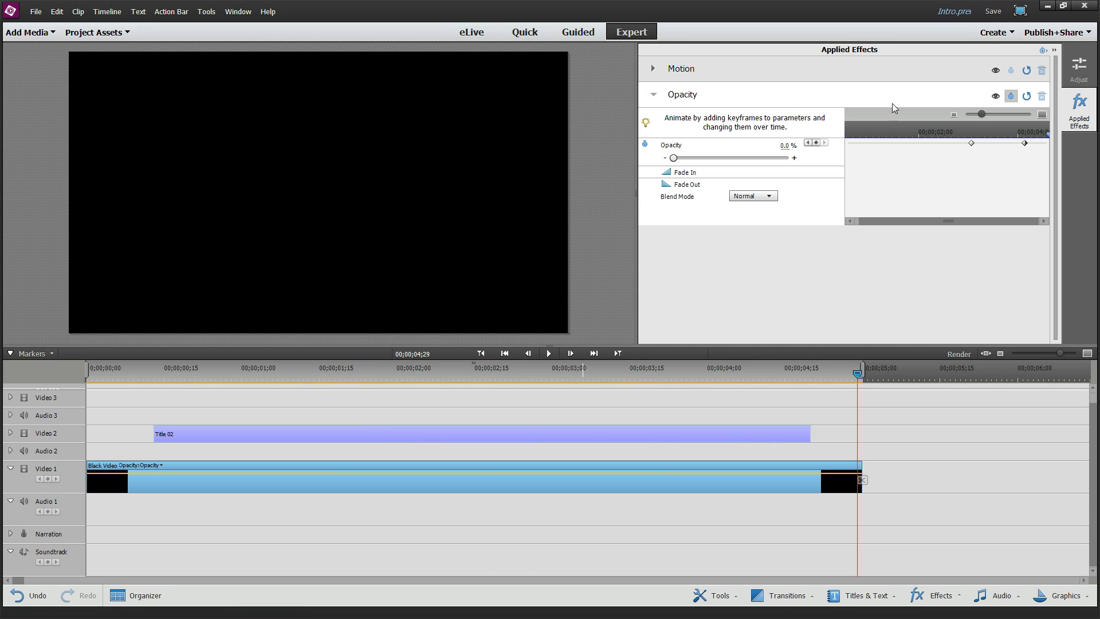
pyautogui.click(419, 376)
pyautogui.moveTo(418, 376); pyautogui.dragTo(380, 375)
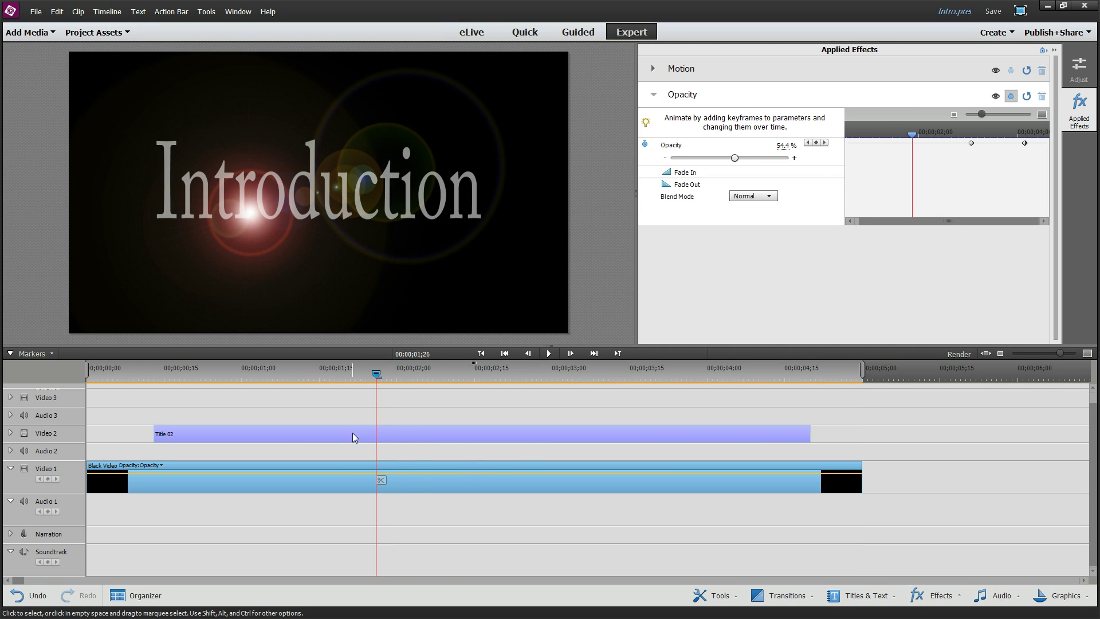
pyautogui.rightClick(299, 433)
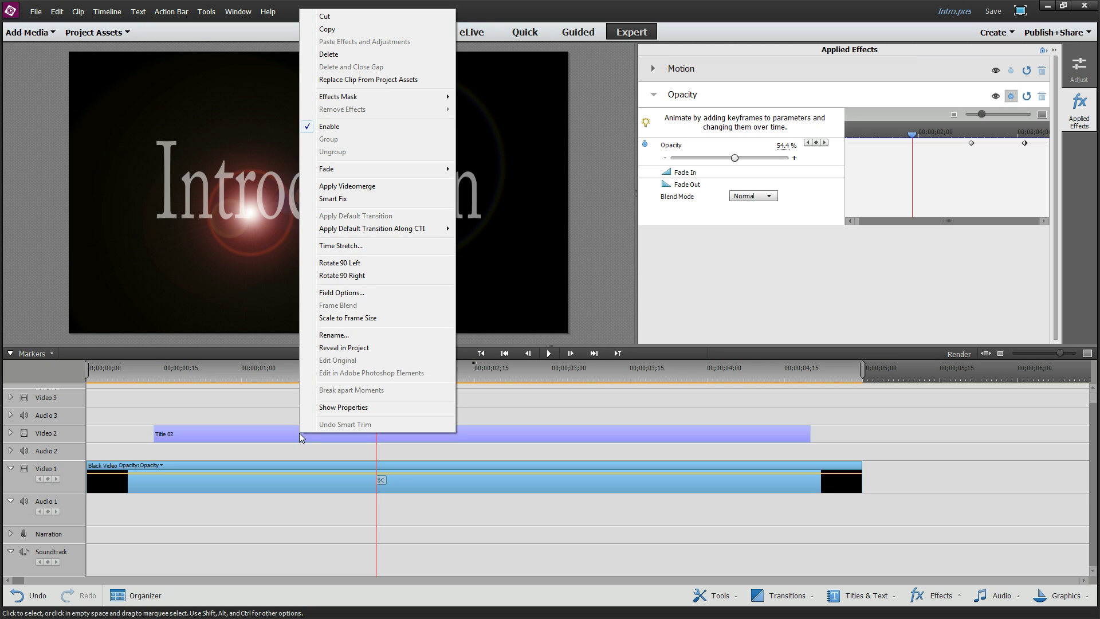
pyautogui.moveTo(340, 169)
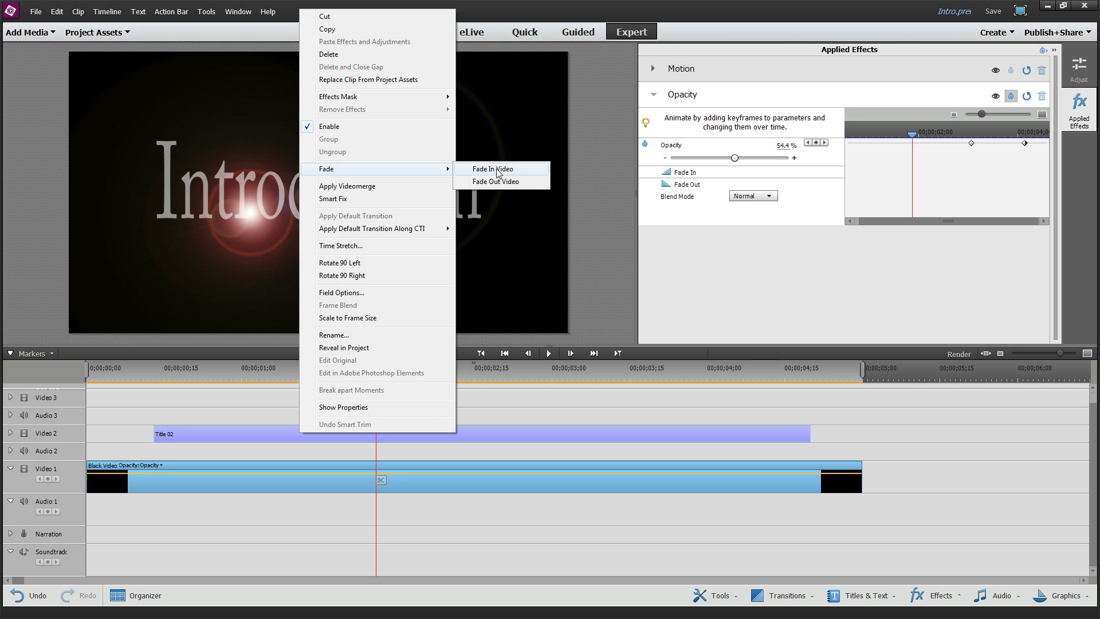
pyautogui.click(141, 406)
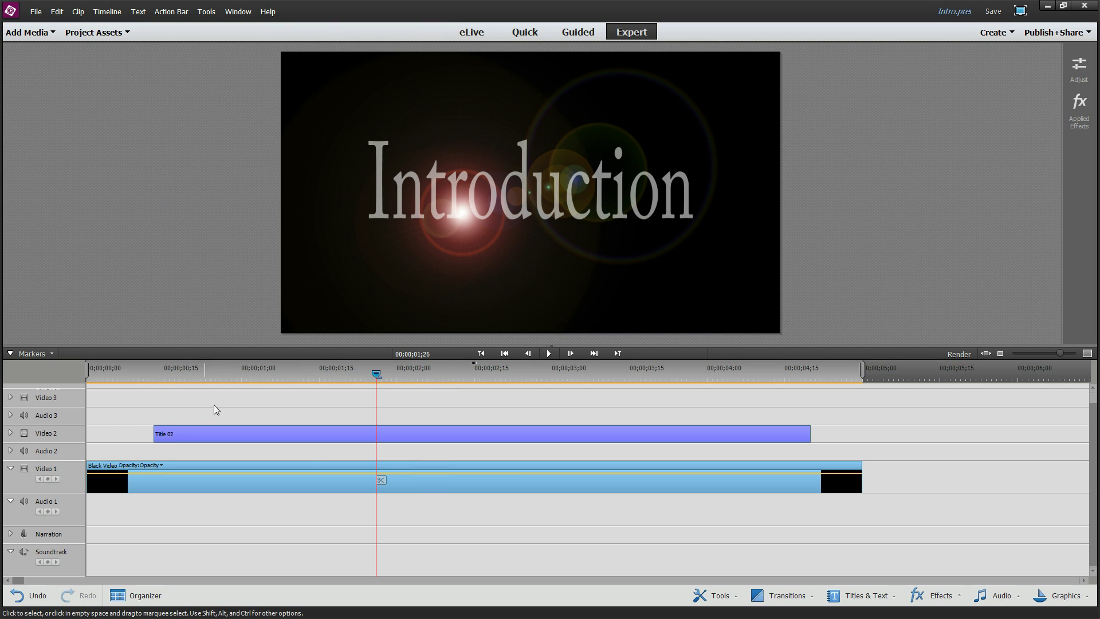
# - Expand the Video 2 track and shift the title's full-opacity keyframe slightly later, keeping it at 100
pyautogui.click(10, 434)
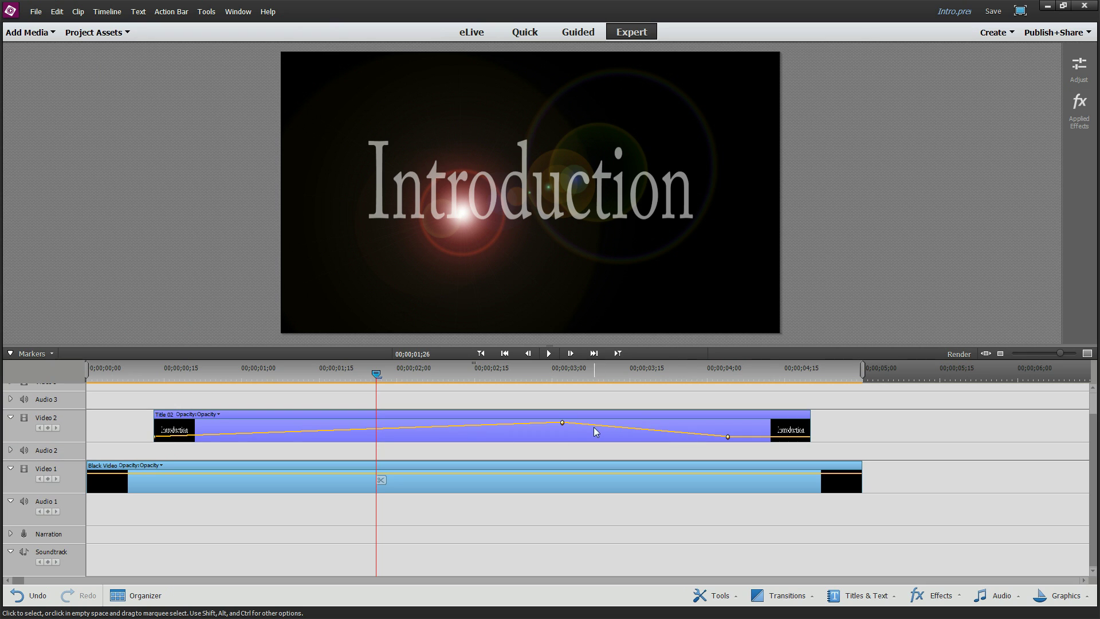
pyautogui.click(562, 423)
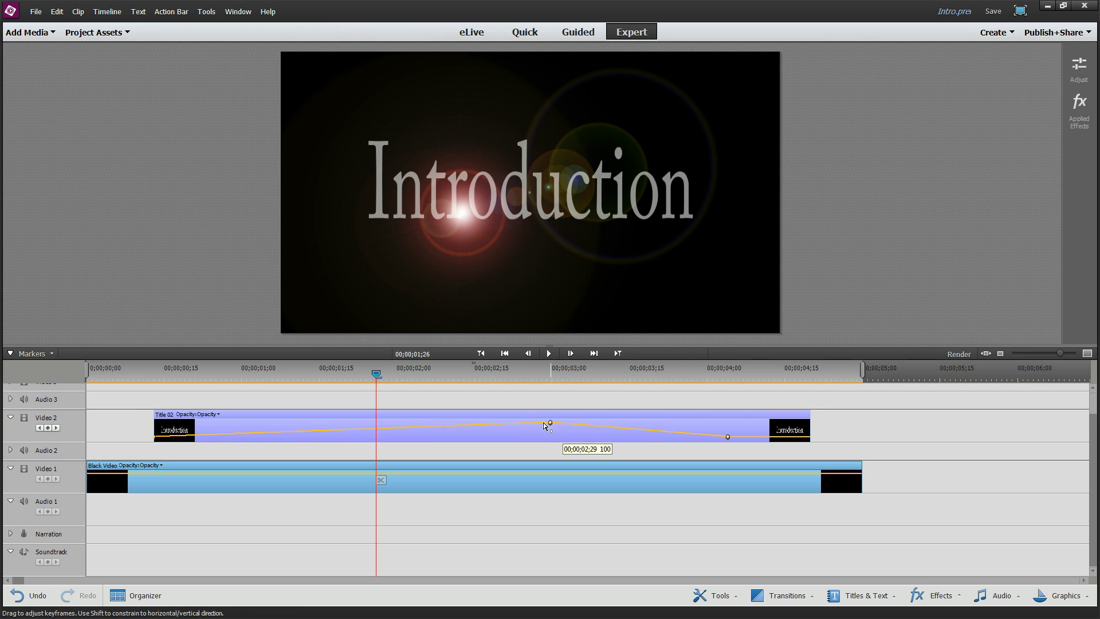
pyautogui.moveTo(566, 424); pyautogui.dragTo(580, 424)
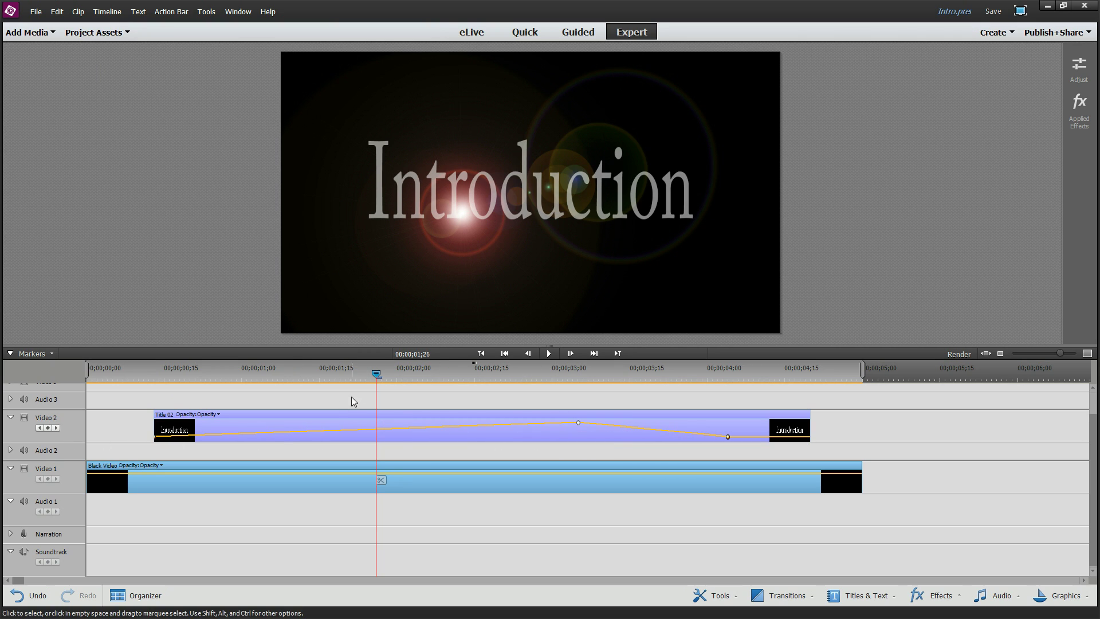
# - Add a title opacity keyframe at 00;00;01;00, raise it to nearly full opacity, and slide it later along the clip
pyautogui.moveTo(362, 375); pyautogui.dragTo(242, 375)
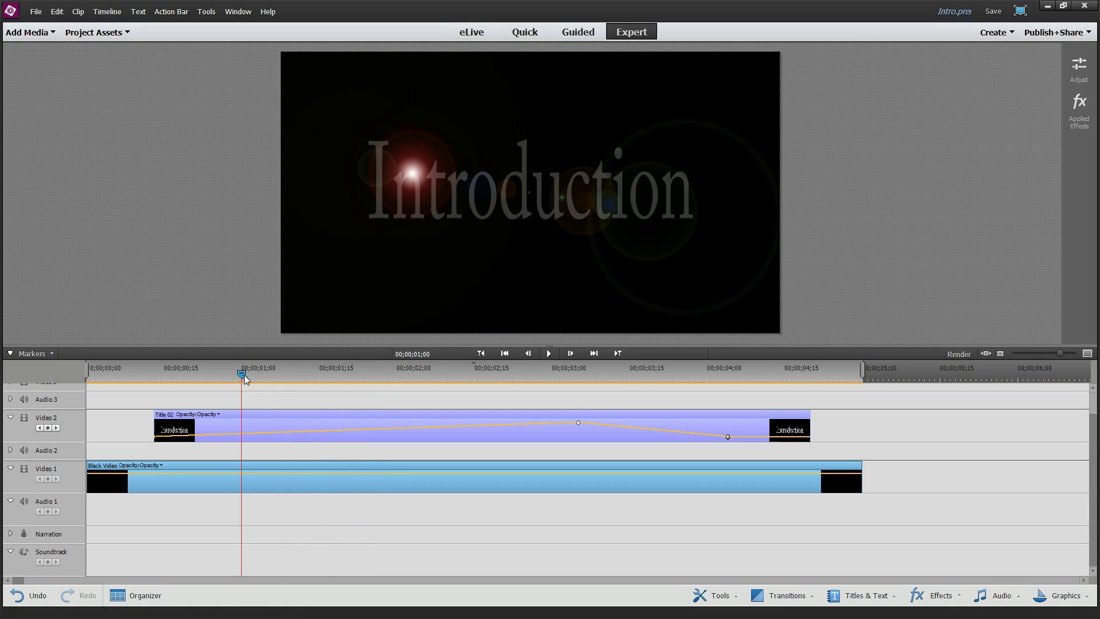
pyautogui.click(47, 427)
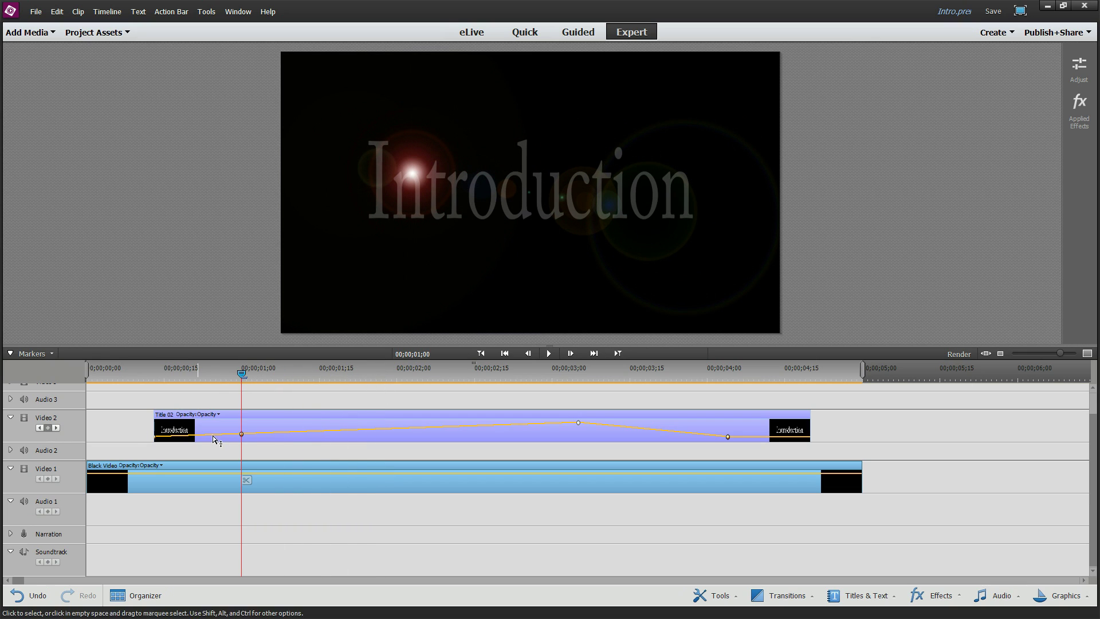
pyautogui.moveTo(242, 434); pyautogui.dragTo(242, 420)
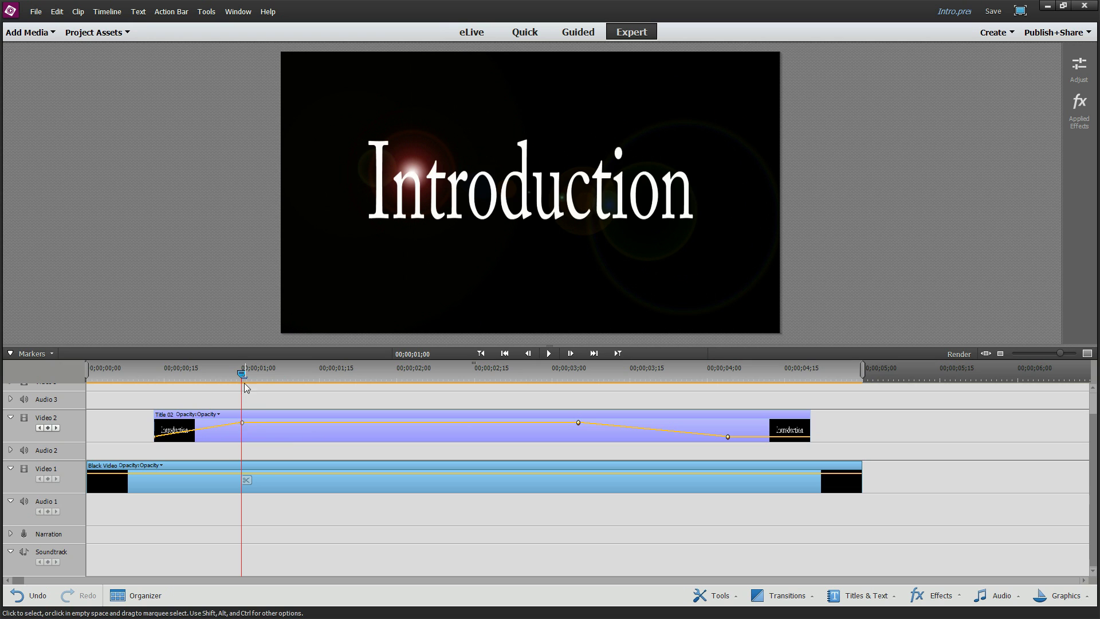
pyautogui.moveTo(231, 370); pyautogui.dragTo(593, 366)
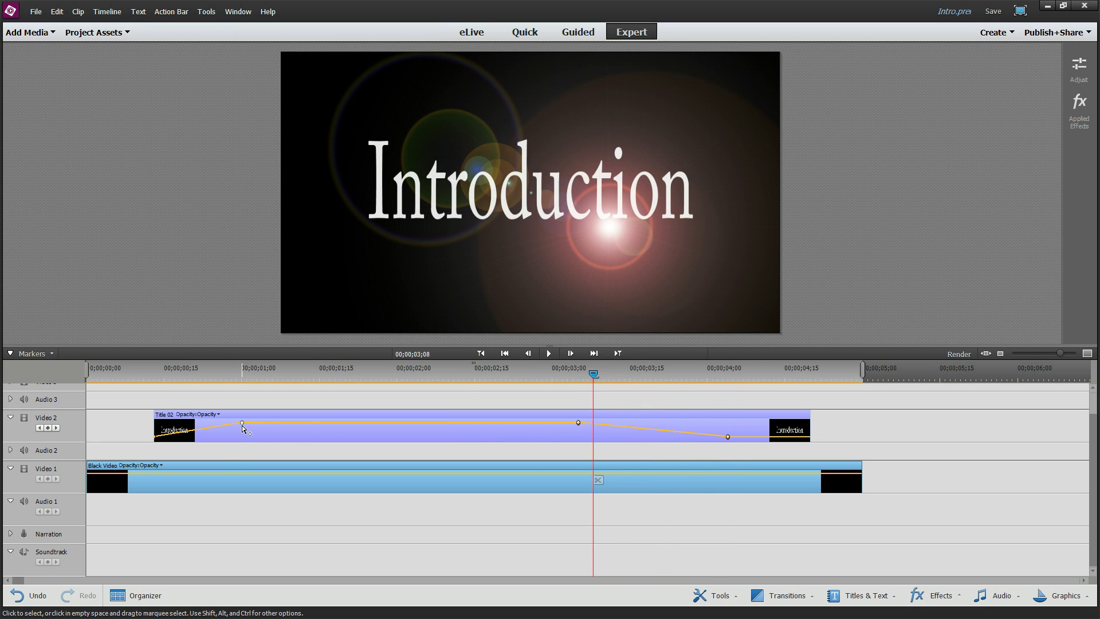
pyautogui.moveTo(242, 423); pyautogui.dragTo(300, 423)
# - Add a title opacity keyframe at 00;00;00;25, lower it to the bottom of the clip, and preview the fade-in to 00;00;01;11
pyautogui.click(241, 379)
pyautogui.moveTo(241, 379); pyautogui.dragTo(217, 373)
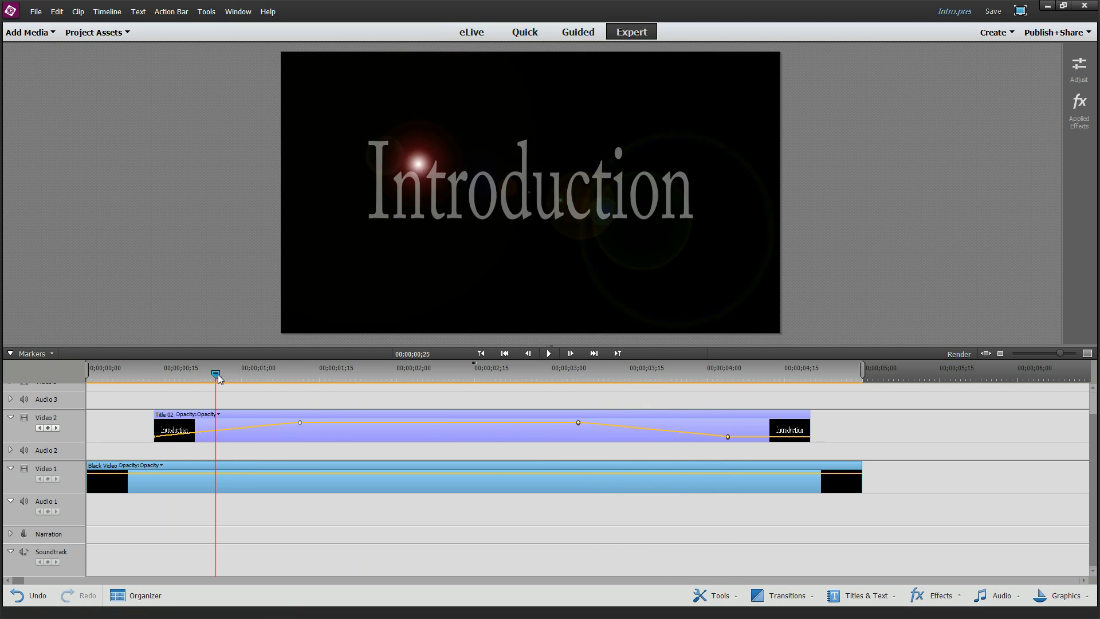
pyautogui.click(47, 427)
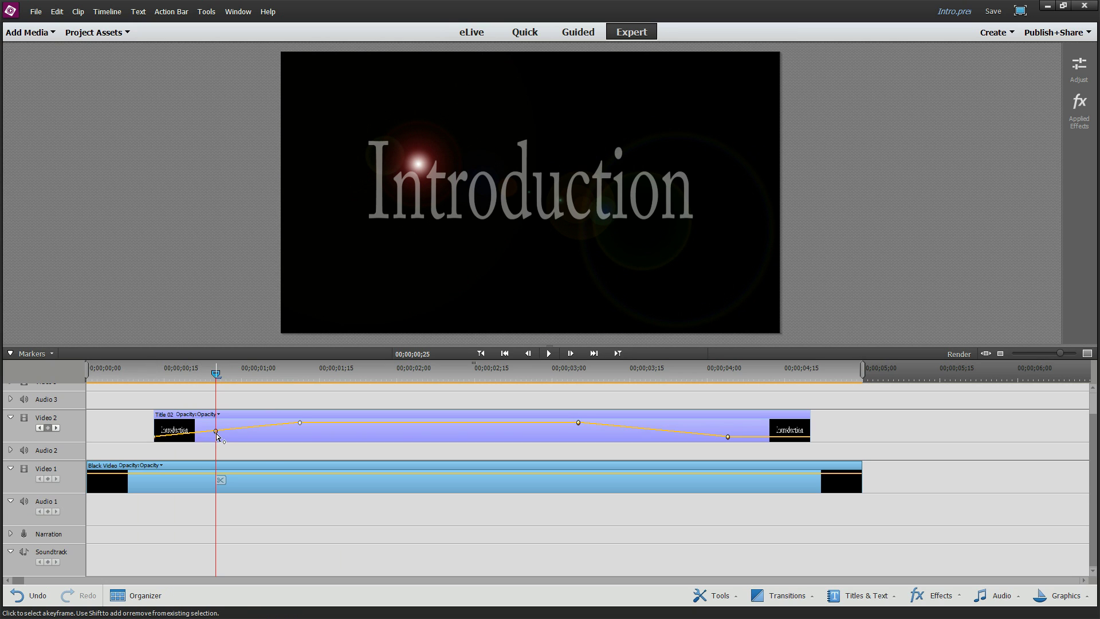
pyautogui.moveTo(215, 431); pyautogui.dragTo(217, 437)
pyautogui.moveTo(218, 374); pyautogui.dragTo(301, 376)
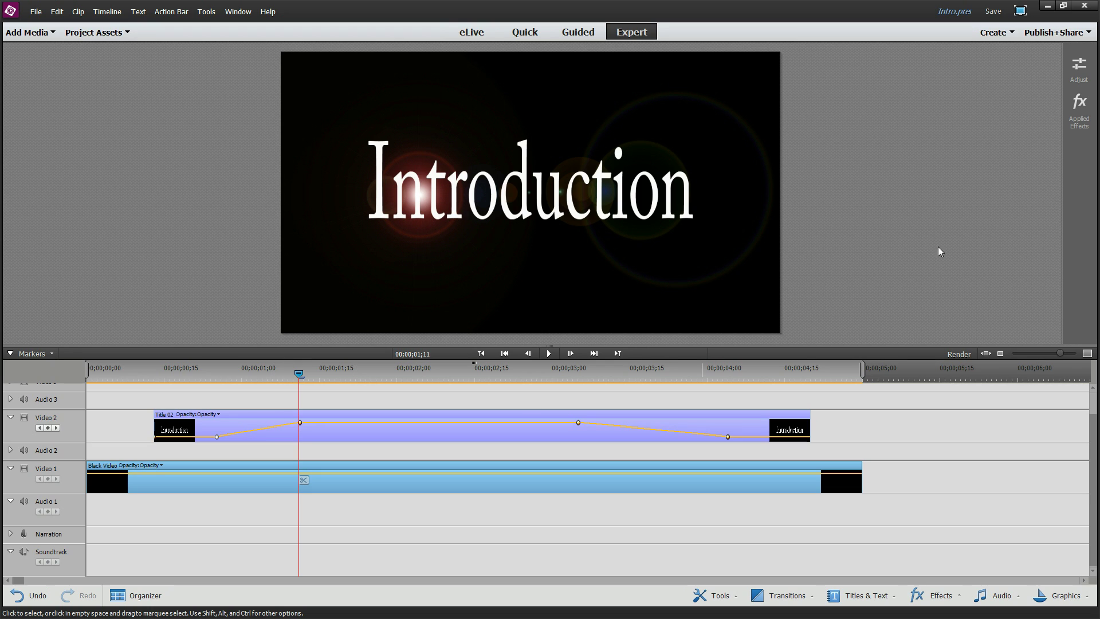
# - Display the title's Opacity effect settings and examine its keyframes and fade around 00;00;01;07
pyautogui.click(1081, 117)
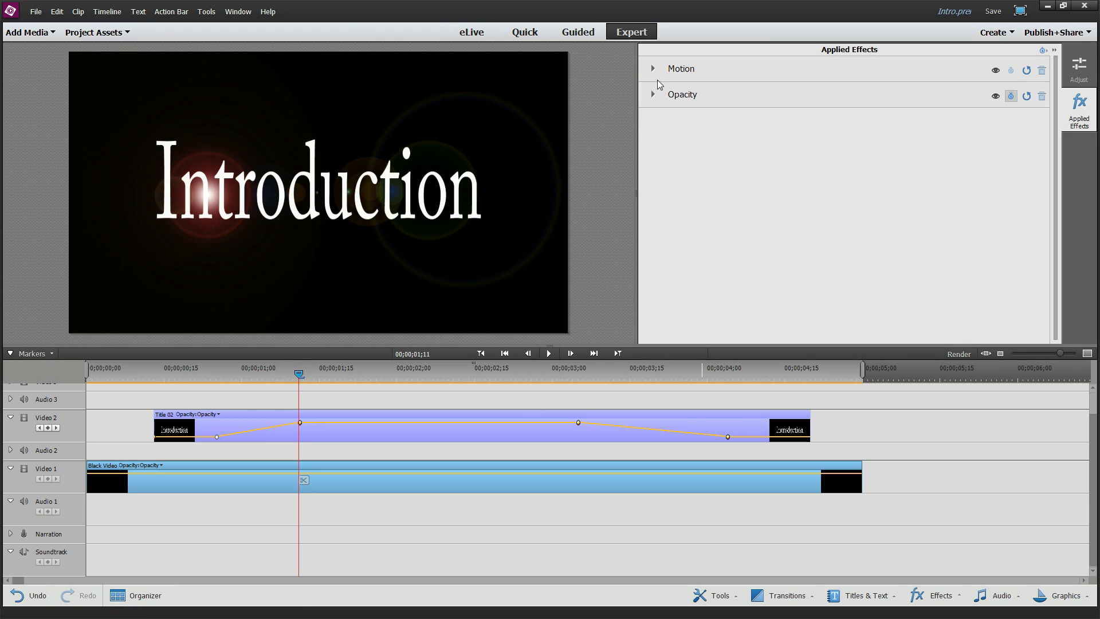
pyautogui.click(654, 95)
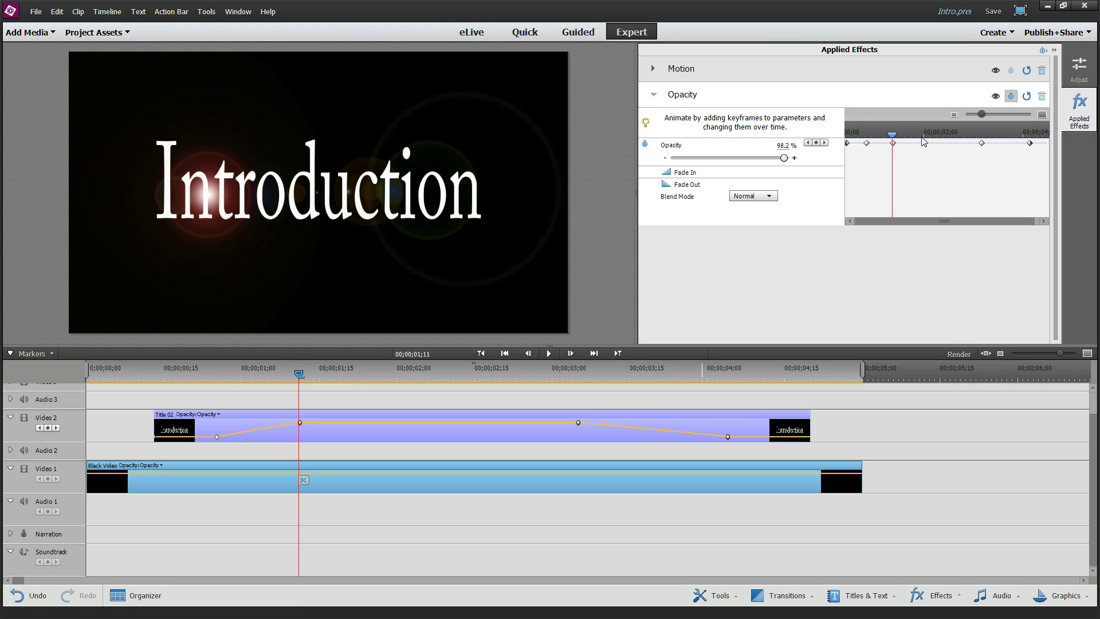
pyautogui.moveTo(894, 135)
pyautogui.mouseDown()
pyautogui.moveTo(843, 136)
pyautogui.moveTo(1034, 138)
pyautogui.moveTo(857, 140)
pyautogui.moveTo(888, 140)
pyautogui.mouseUp()
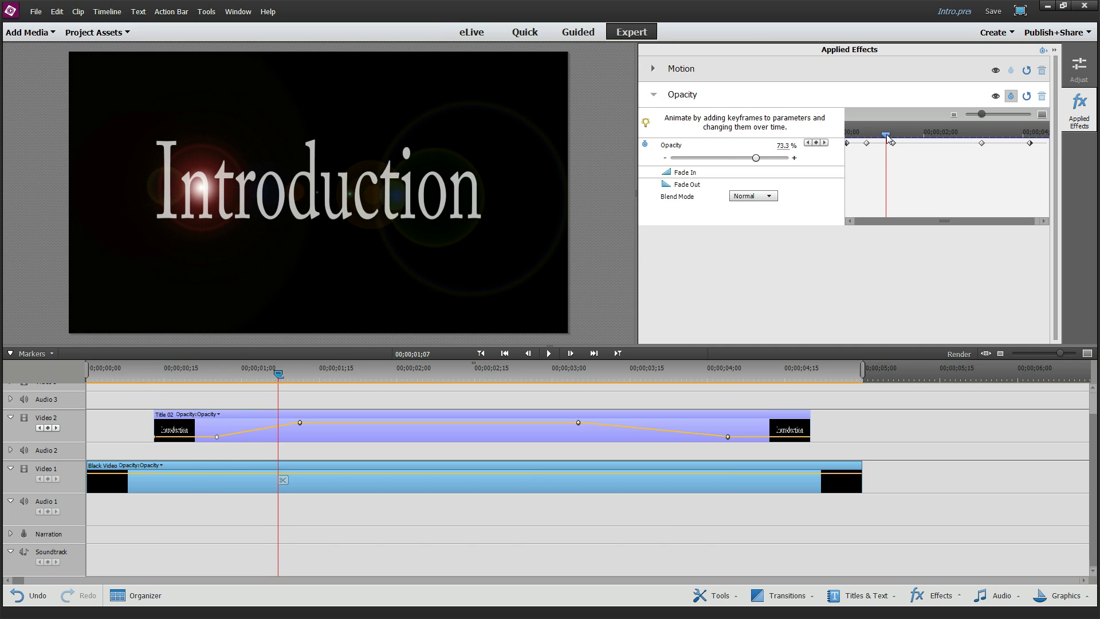
# - Start keyframing the title's Scale in its Motion settings at the clip's beginning, 00;00;00;13, with a value of 61.2
pyautogui.click(654, 96)
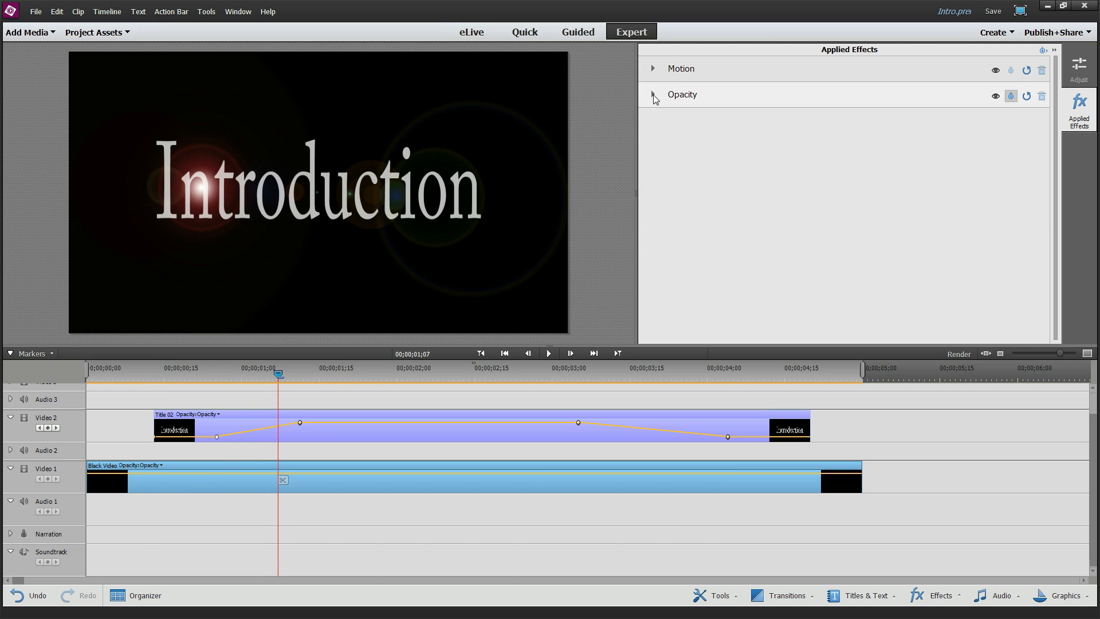
pyautogui.click(654, 69)
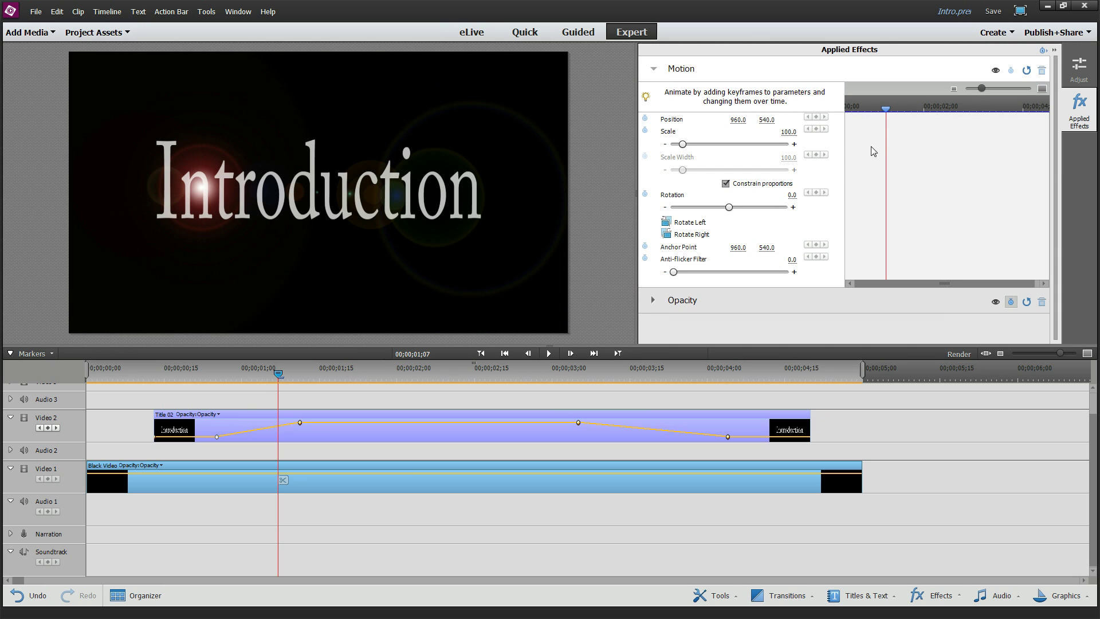
pyautogui.moveTo(886, 109); pyautogui.dragTo(840, 113)
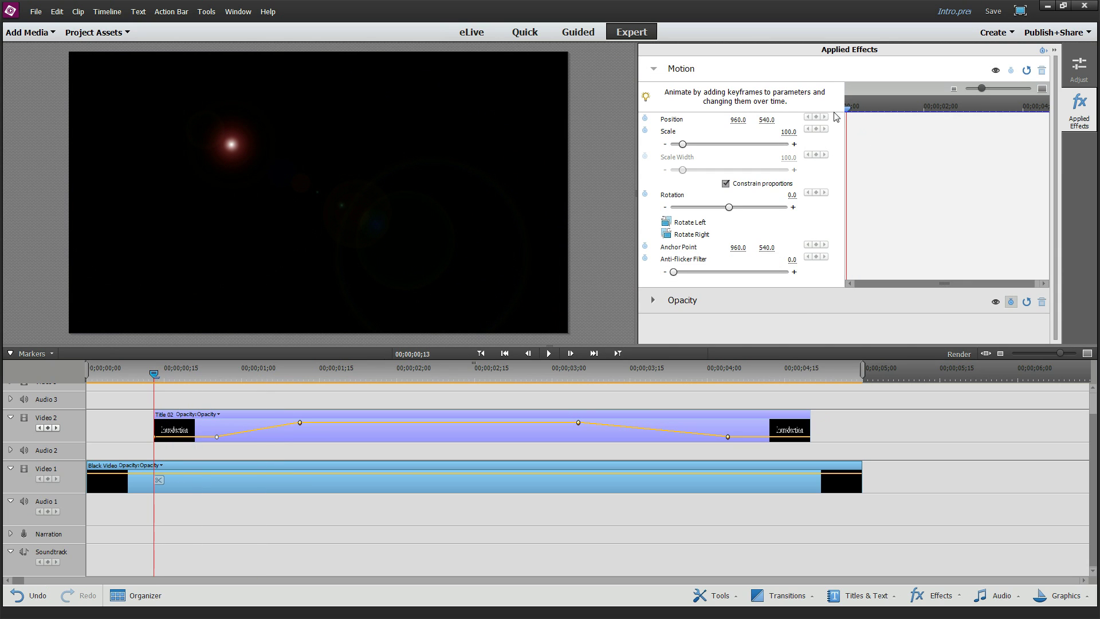
pyautogui.click(644, 130)
pyautogui.moveTo(682, 144); pyautogui.dragTo(681, 145)
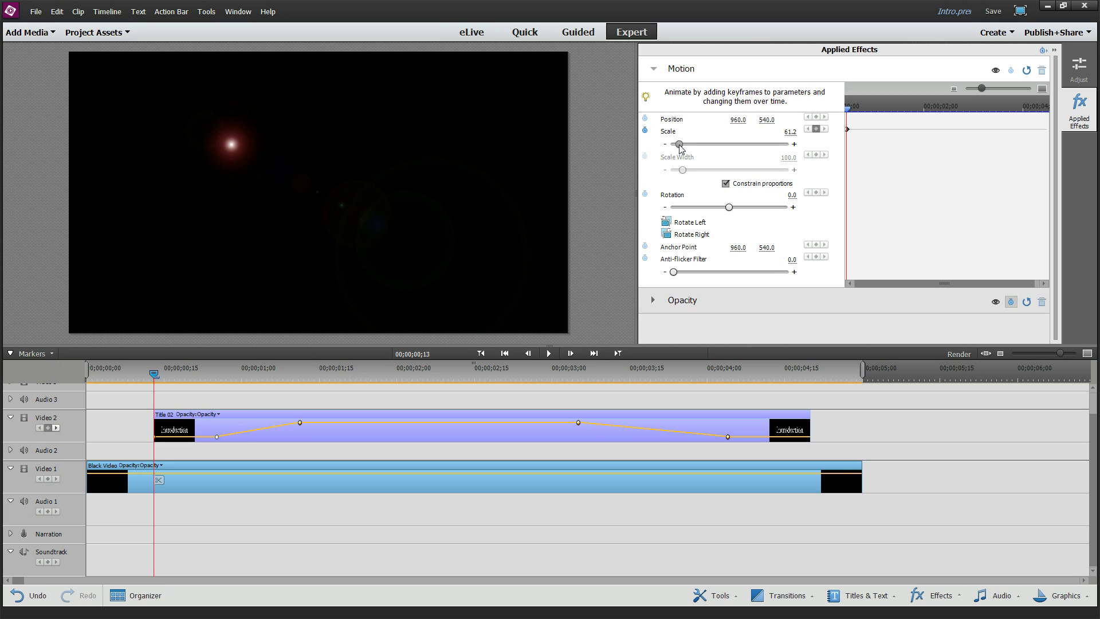
# - Add title Scale keyframes of 116.3 at 00;00;03;05 and 122.4 at 00;00;04;10, and preview the intro from the start
pyautogui.moveTo(848, 108); pyautogui.dragTo(983, 109)
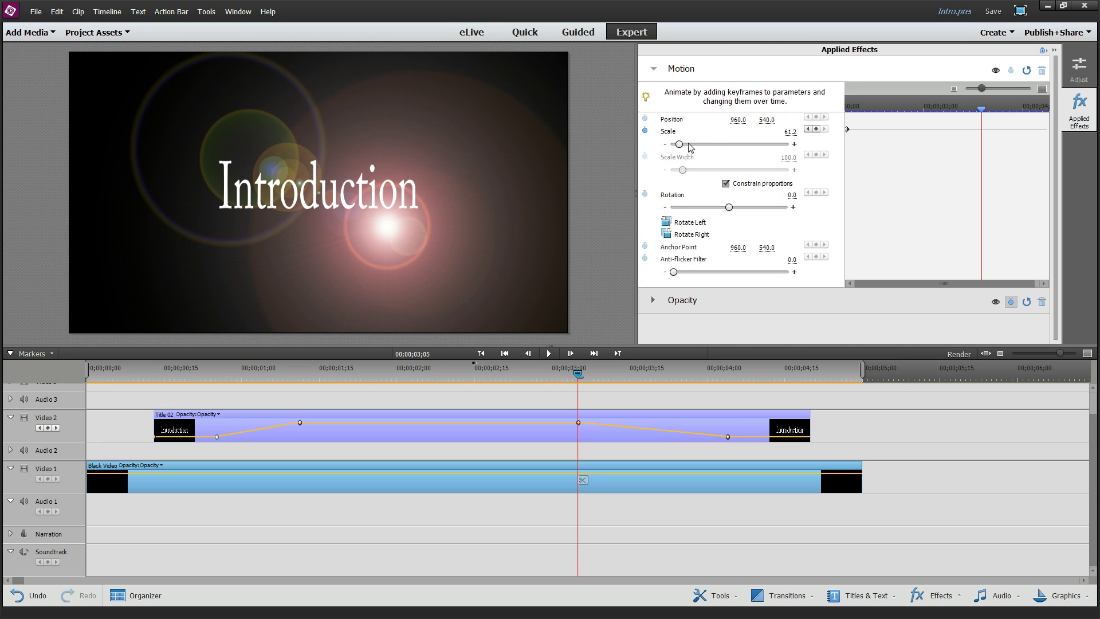
pyautogui.moveTo(679, 145); pyautogui.dragTo(684, 153)
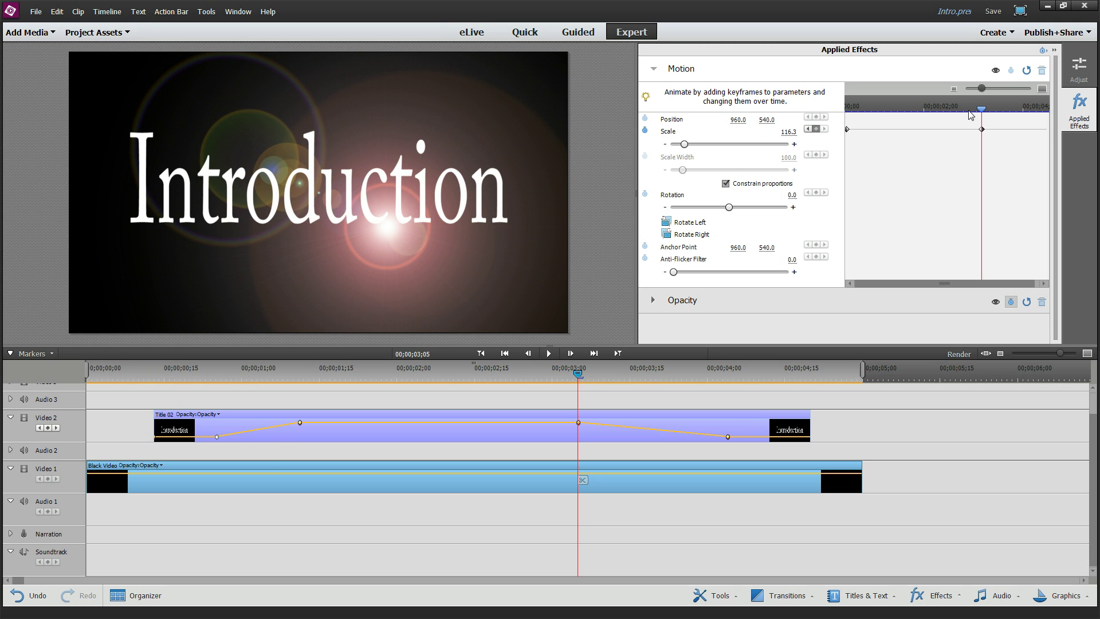
pyautogui.moveTo(981, 110); pyautogui.dragTo(1040, 115)
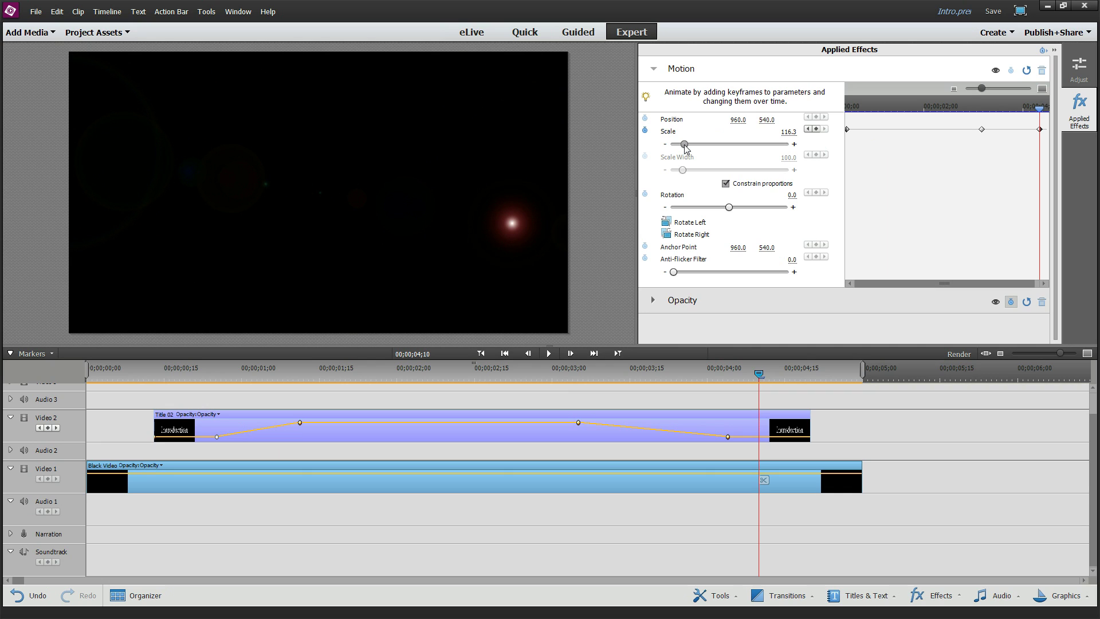
pyautogui.moveTo(269, 375); pyautogui.dragTo(57, 373)
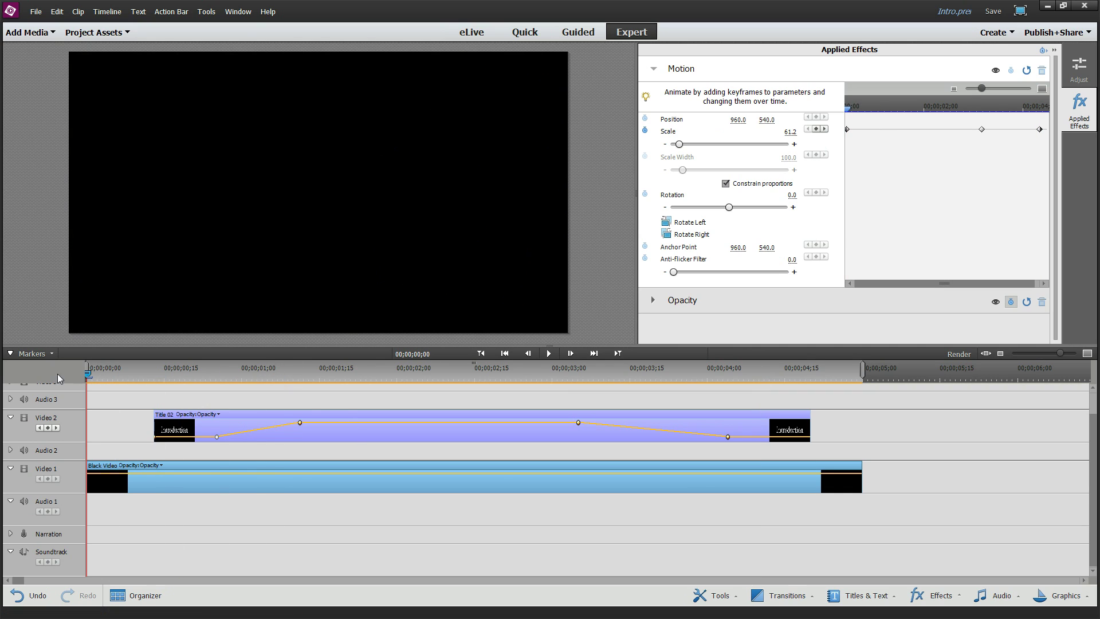
pyautogui.click(549, 354)
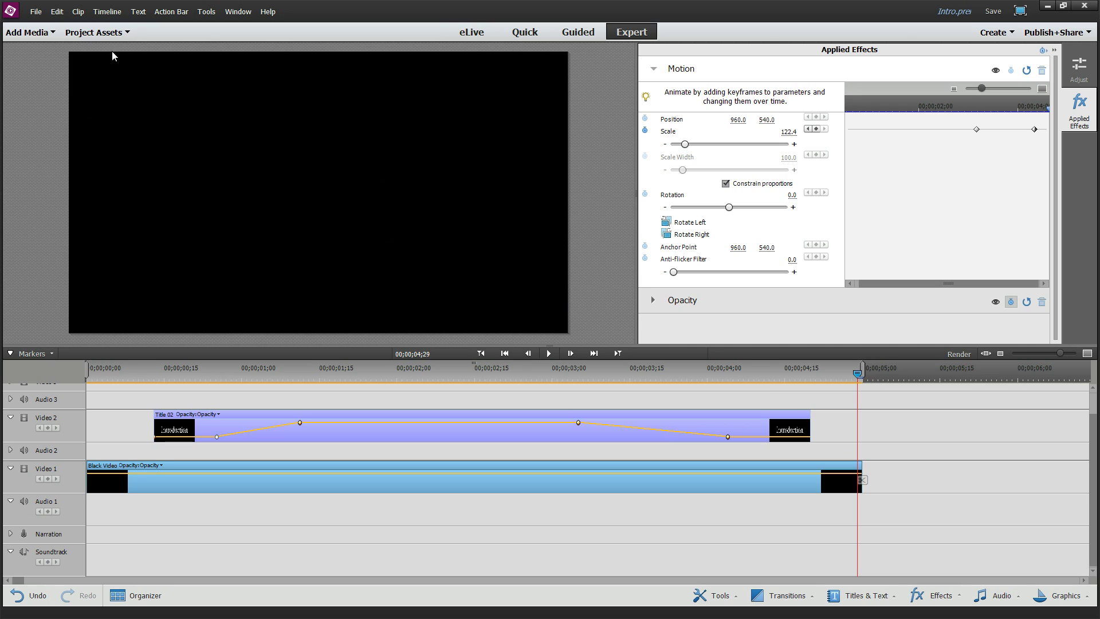
# - Place 2020_DD_FX6.wav from the project assets at the start of the Soundtrack track and preview the intro with sound
pyautogui.click(96, 34)
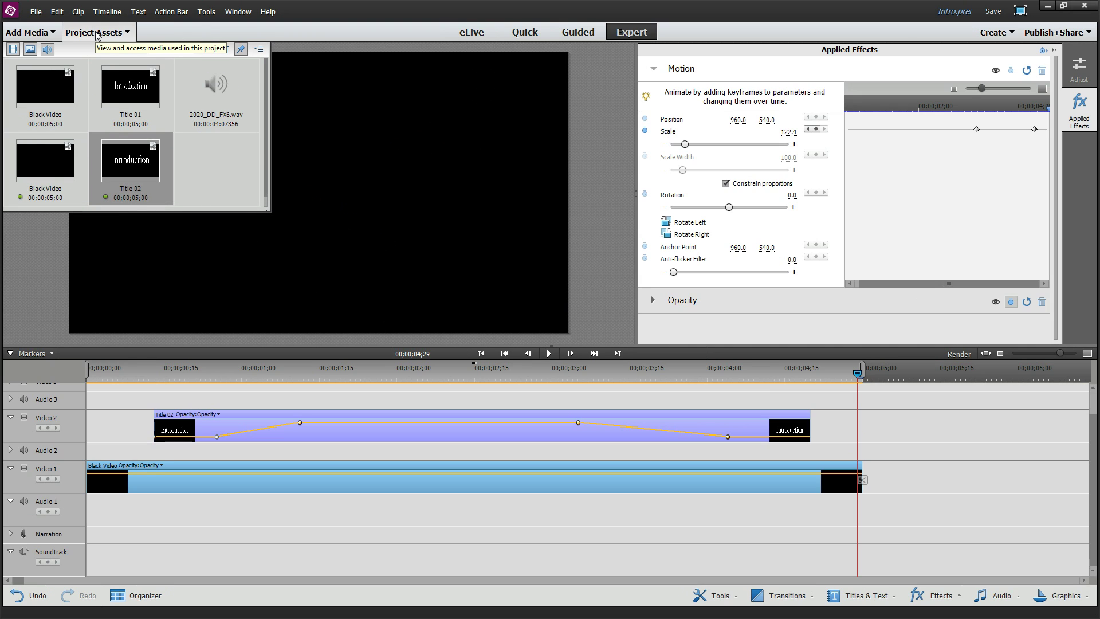
pyautogui.moveTo(208, 77); pyautogui.dragTo(94, 553)
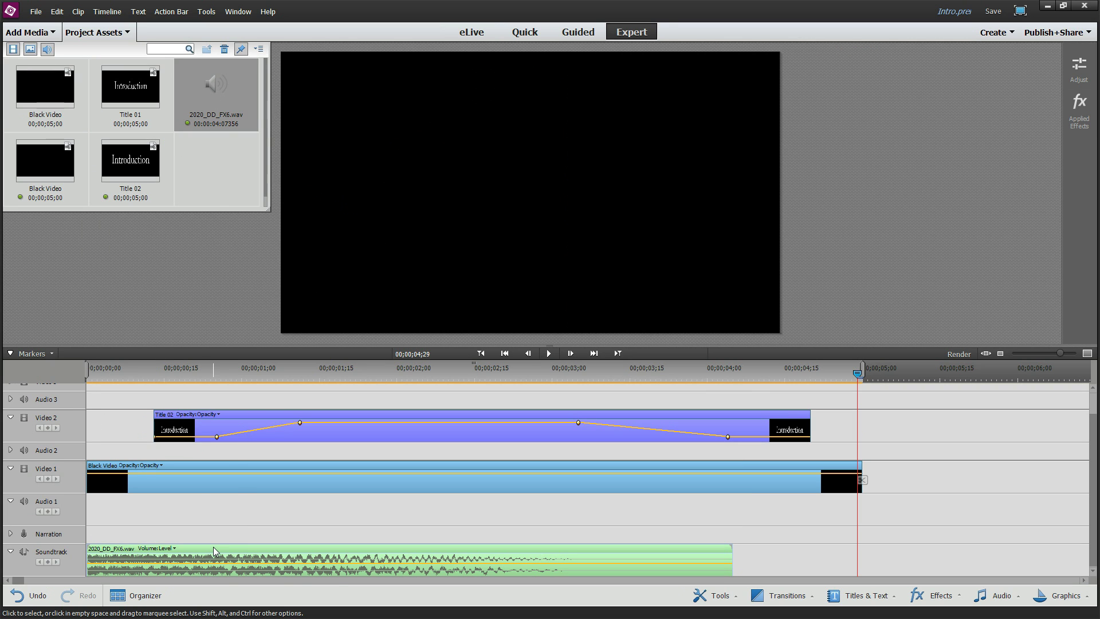
pyautogui.moveTo(125, 372); pyautogui.dragTo(66, 369)
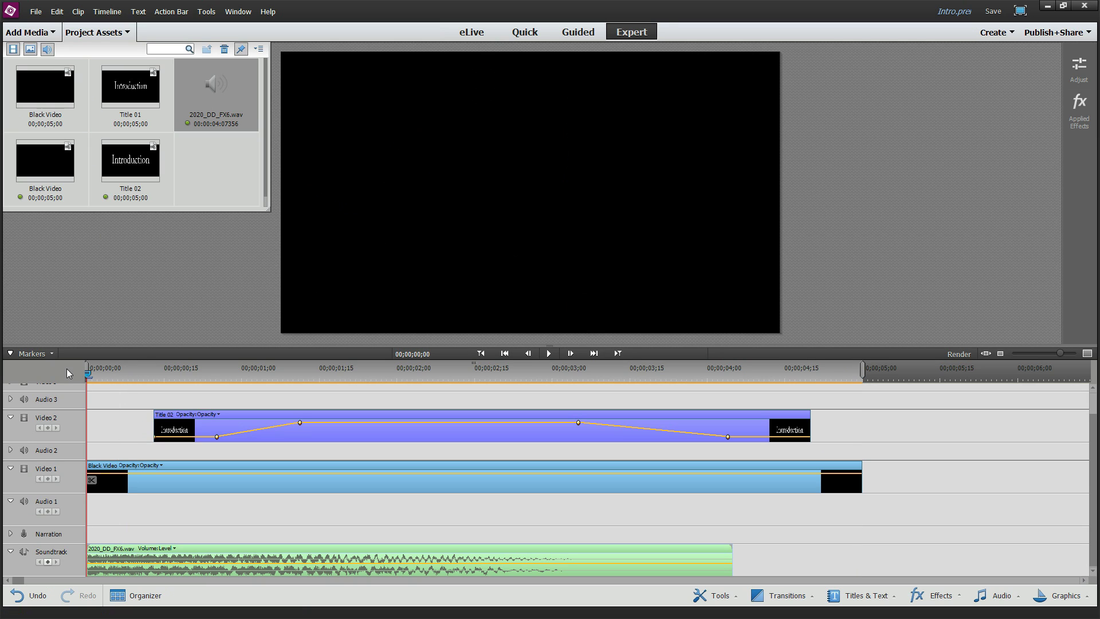
pyautogui.click(550, 353)
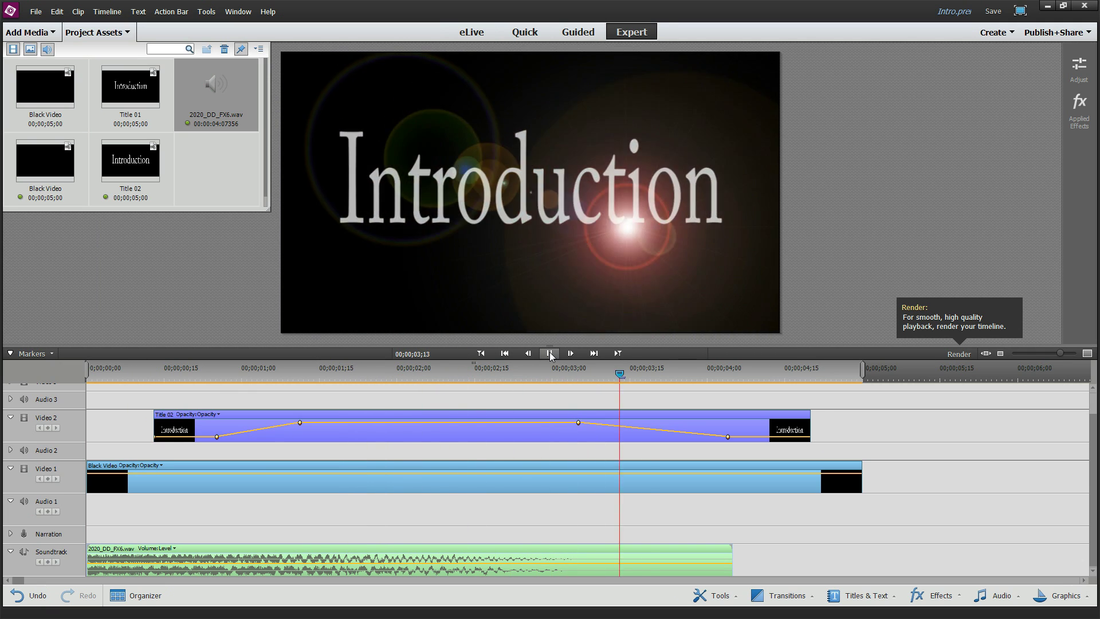
pyautogui.click(550, 352)
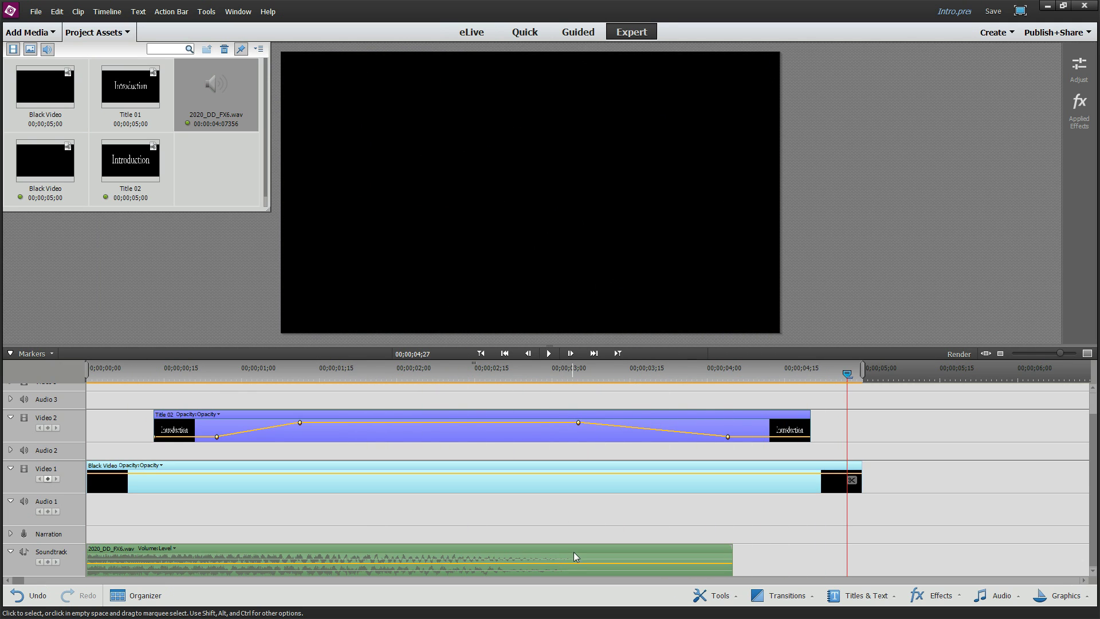
# - Move the sound clip so it starts at 00;00;00;19, and enlarge the Soundtrack track's height
pyautogui.moveTo(576, 549); pyautogui.dragTo(673, 549)
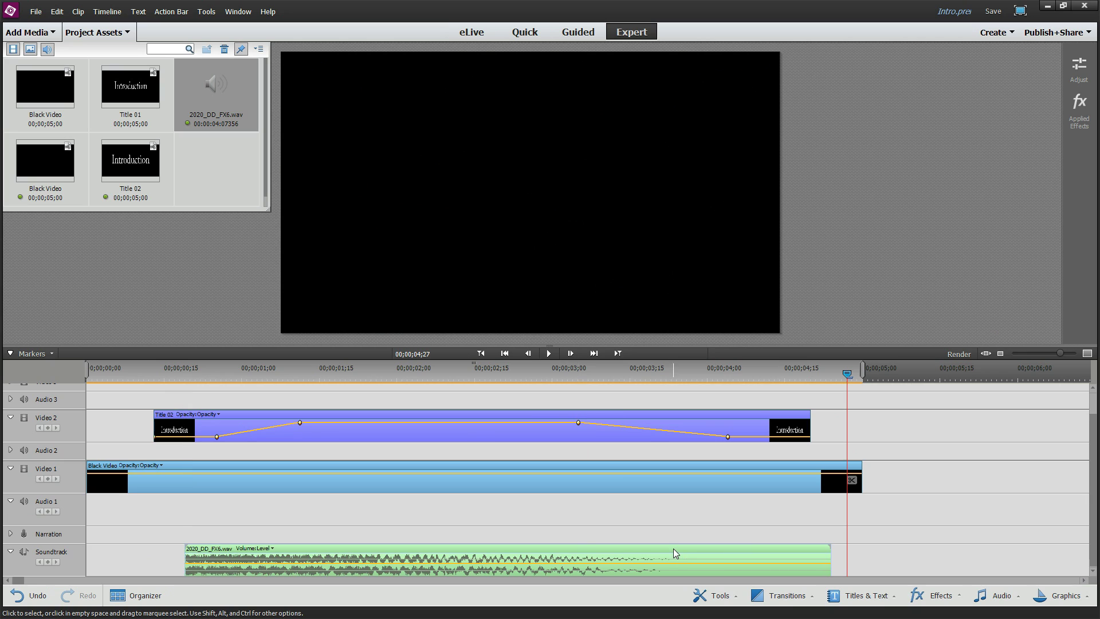
pyautogui.click(12, 553)
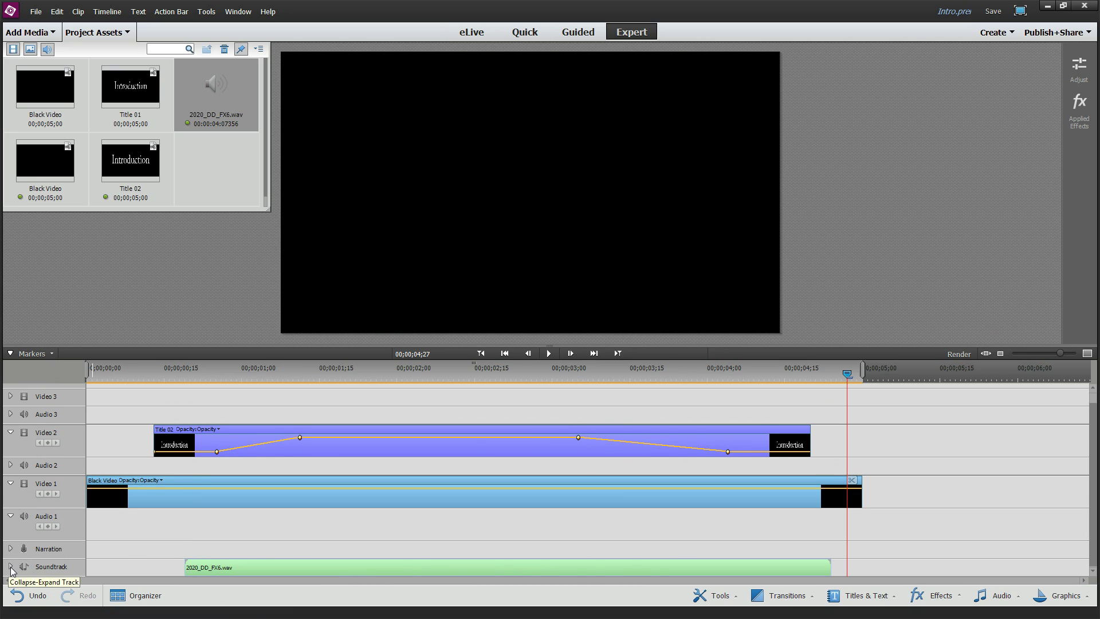
pyautogui.click(12, 567)
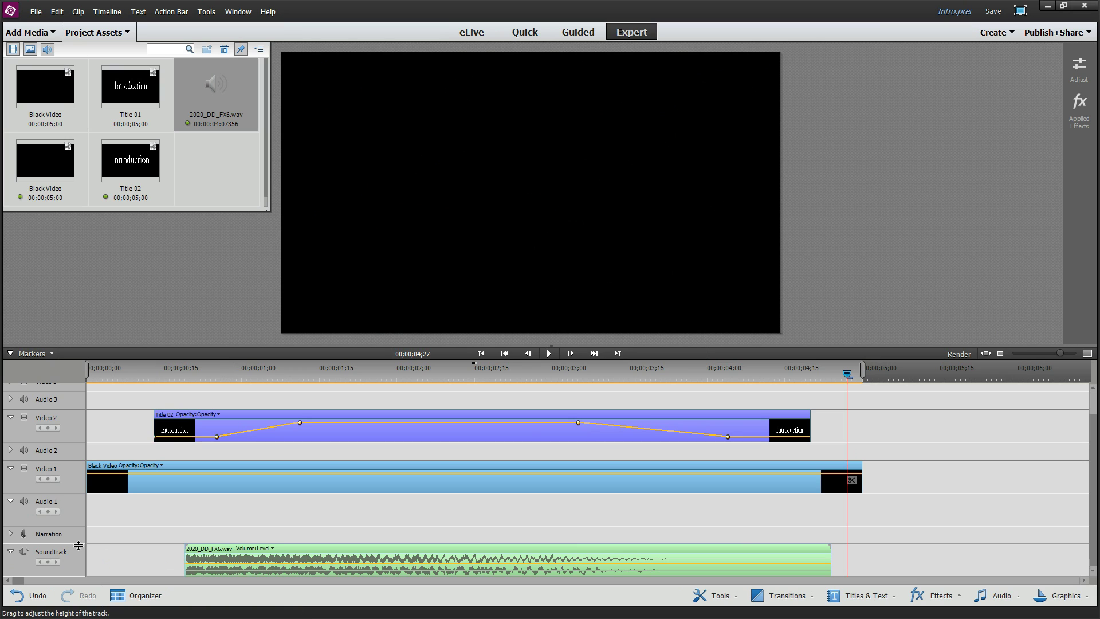
pyautogui.moveTo(77, 544); pyautogui.dragTo(76, 460)
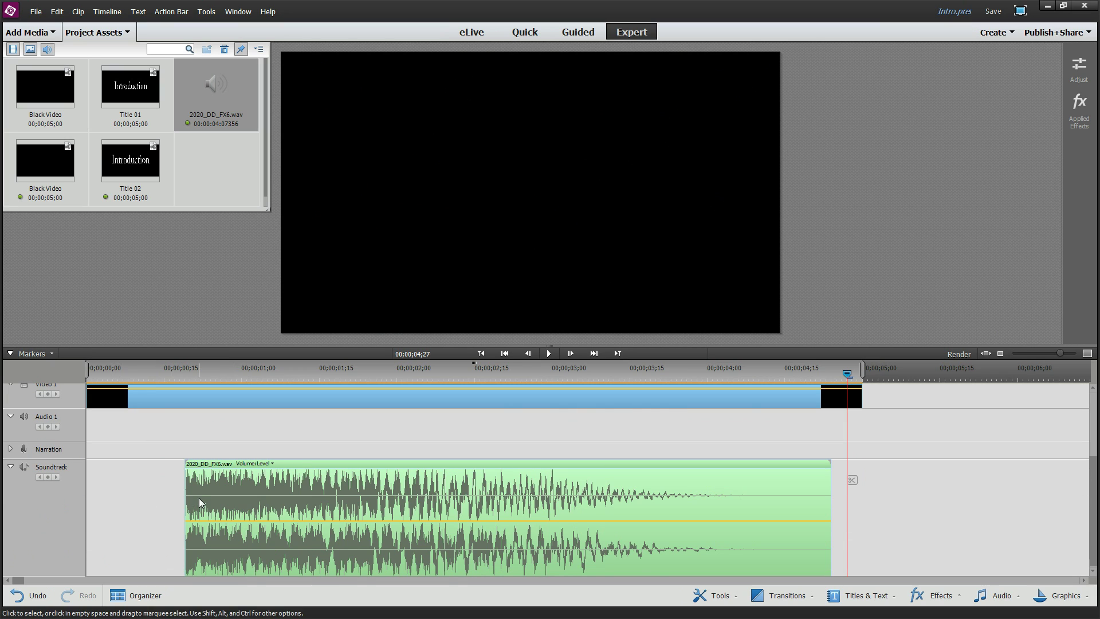
# - Fade in the sound clip's volume with a bottom-level keyframe at its start and a second, raised keyframe just past 00;00;02;15
pyautogui.moveTo(228, 377); pyautogui.dragTo(211, 374)
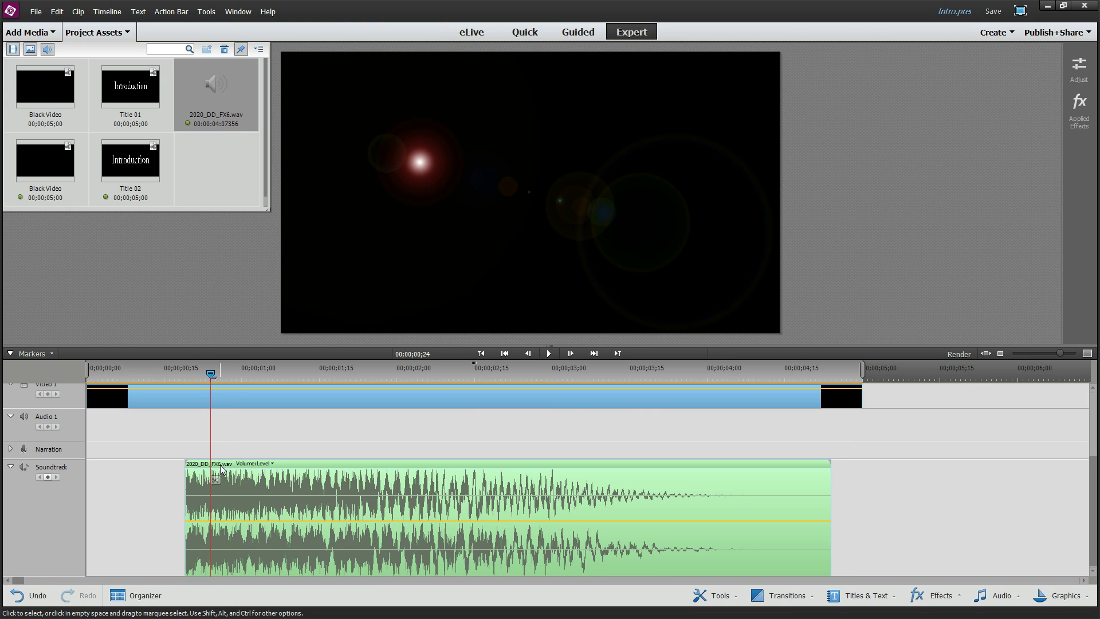
pyautogui.moveTo(210, 373); pyautogui.dragTo(185, 373)
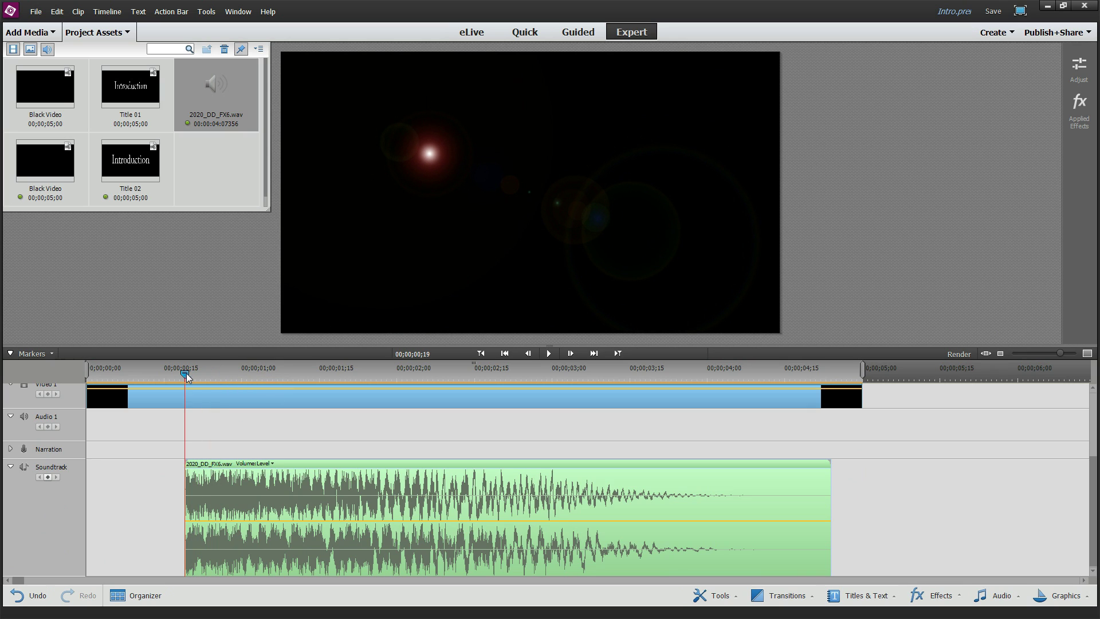
pyautogui.click(48, 477)
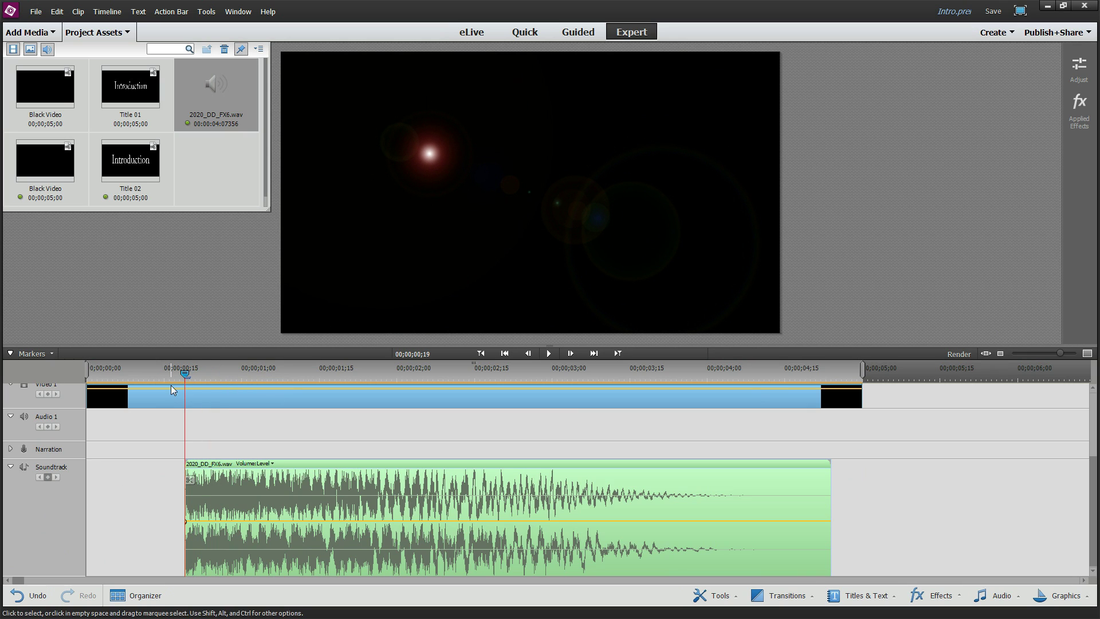
pyautogui.moveTo(184, 373); pyautogui.dragTo(282, 373)
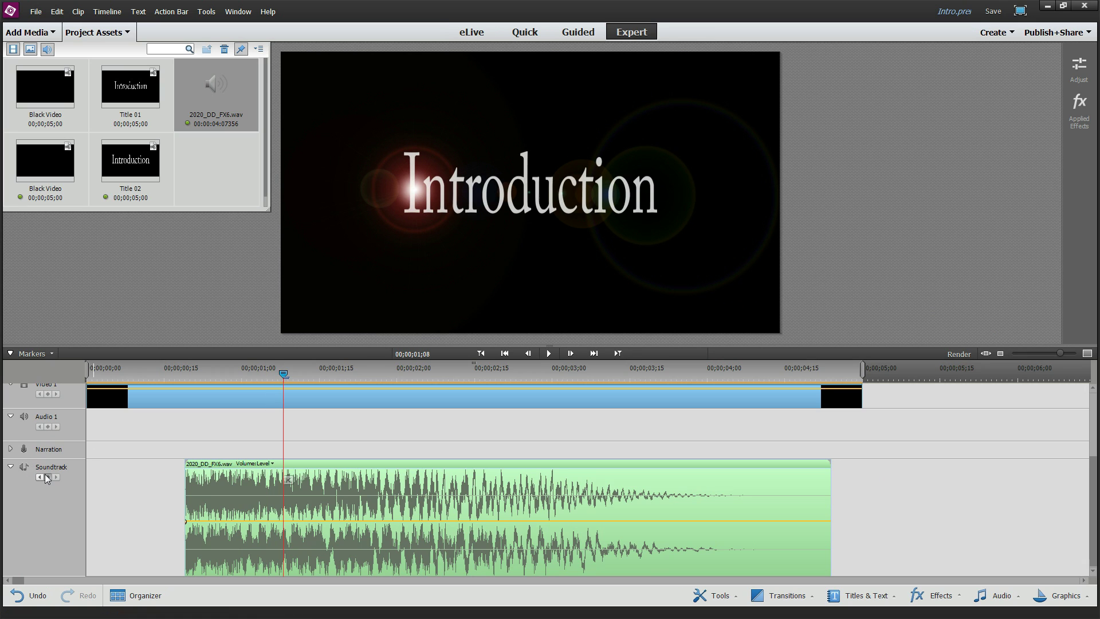
pyautogui.moveTo(186, 521); pyautogui.dragTo(187, 571)
pyautogui.moveTo(283, 376); pyautogui.dragTo(480, 375)
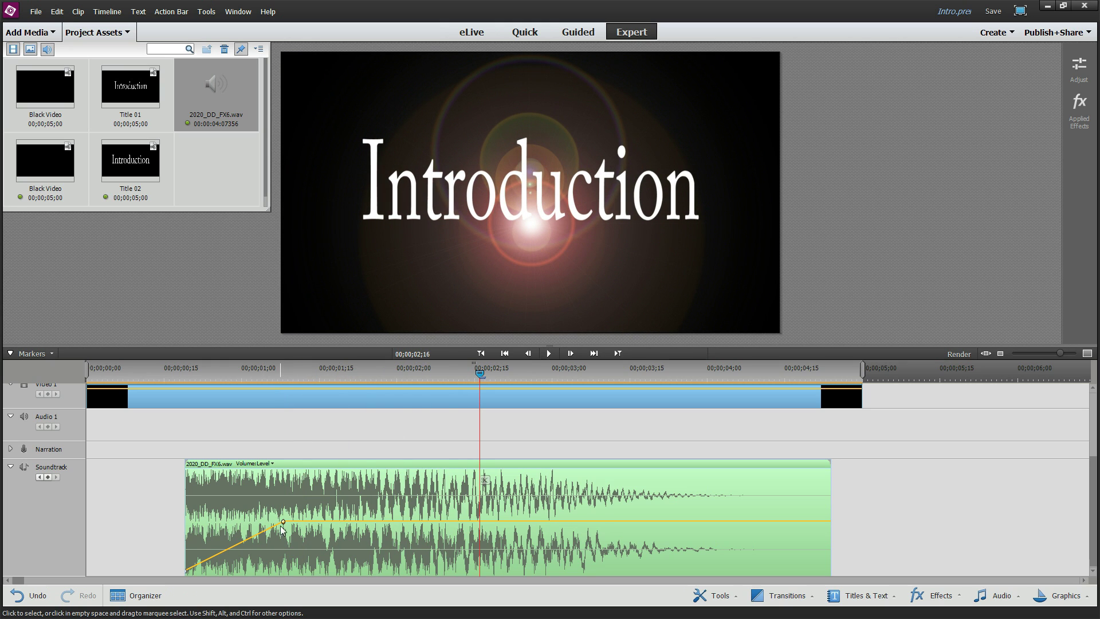
pyautogui.moveTo(283, 522); pyautogui.dragTo(496, 492)
# - Fade out the sound clip's volume with a keyframe lowered to the bottom at its end, and shift the peak volume keyframe slightly later
pyautogui.moveTo(480, 373); pyautogui.dragTo(831, 375)
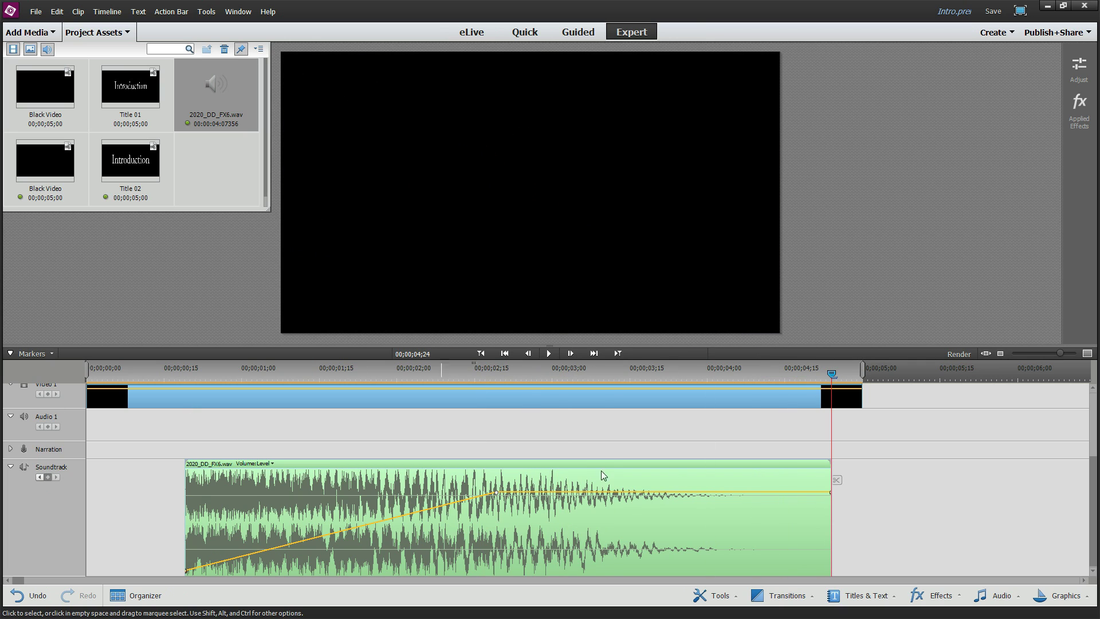
pyautogui.moveTo(831, 374); pyautogui.dragTo(737, 376)
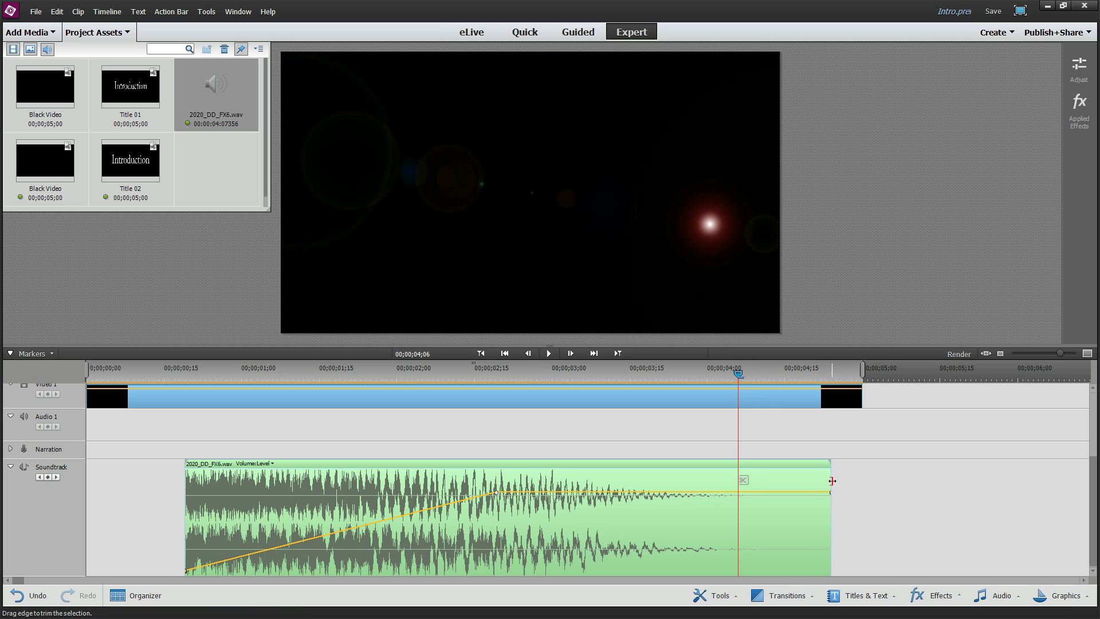
pyautogui.moveTo(827, 493); pyautogui.dragTo(827, 581)
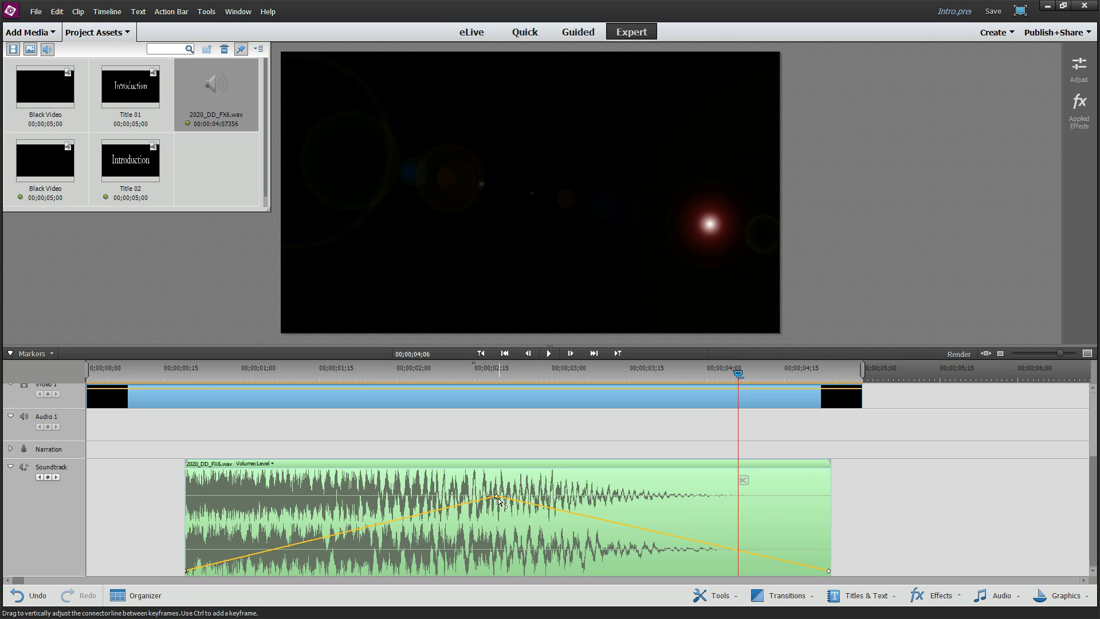
pyautogui.moveTo(497, 496); pyautogui.dragTo(525, 495)
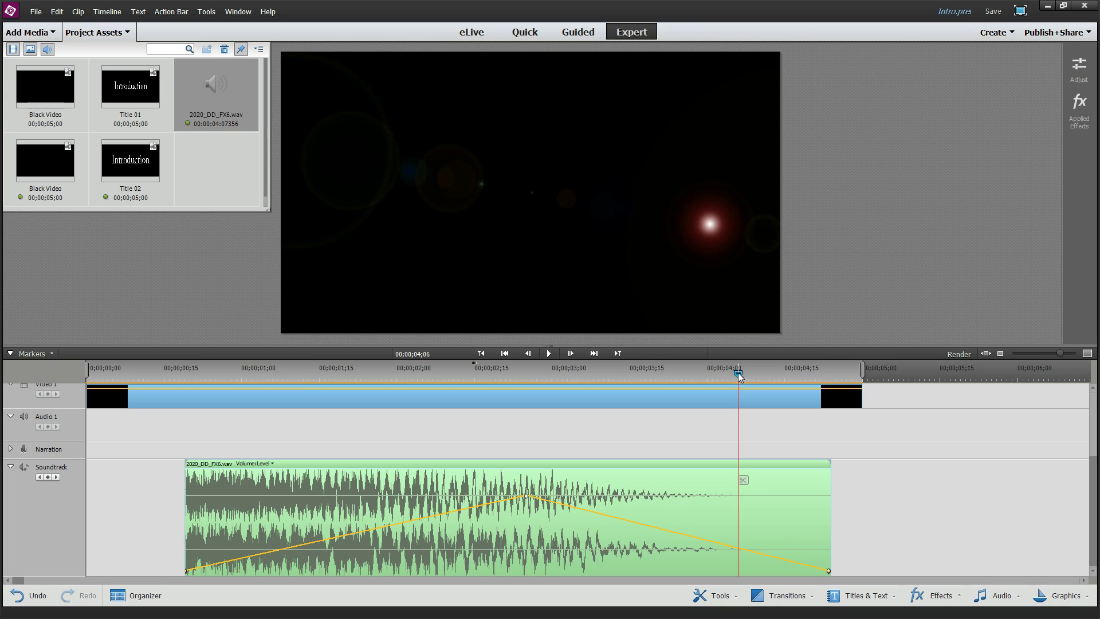
# - Reduce the Soundtrack track's height and play the intro from the start to check the sound fade
pyautogui.moveTo(739, 374); pyautogui.dragTo(27, 374)
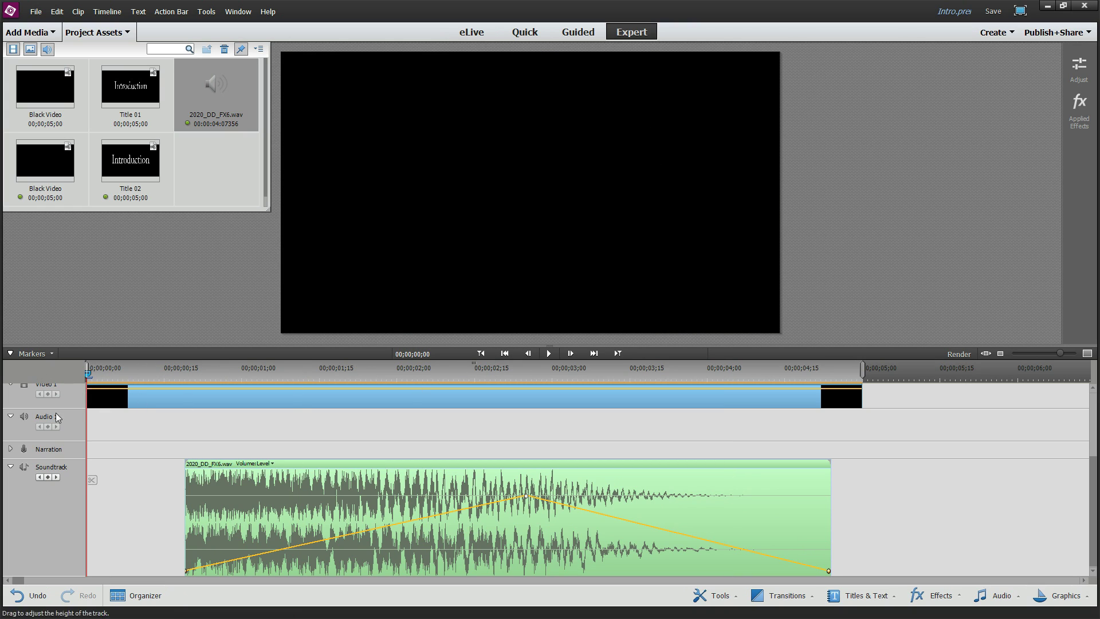
pyautogui.moveTo(71, 461); pyautogui.dragTo(72, 524)
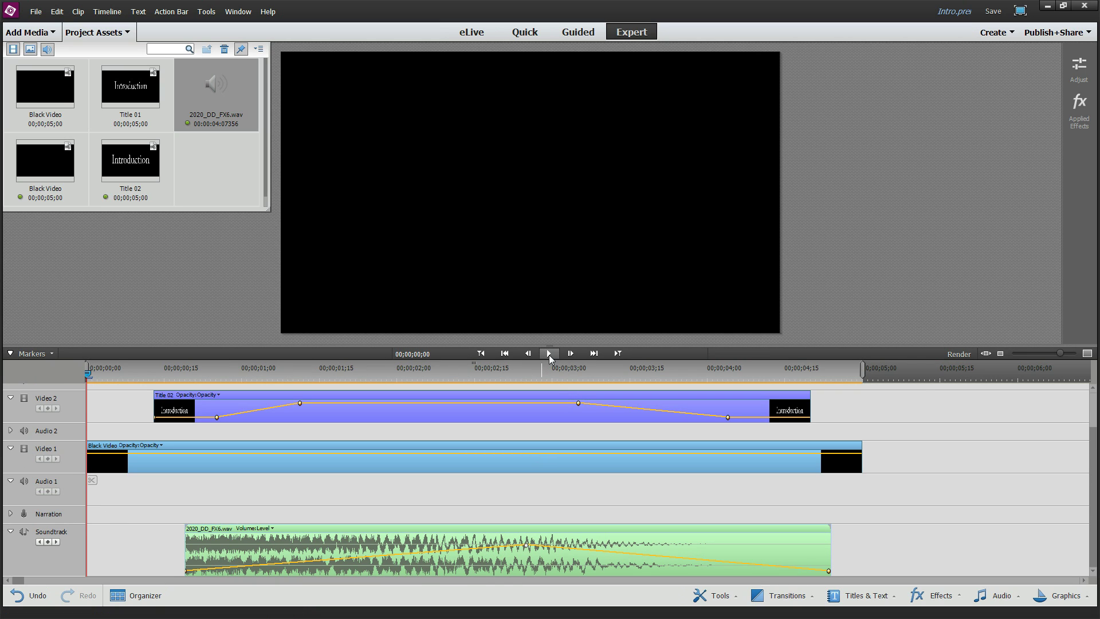
pyautogui.click(549, 354)
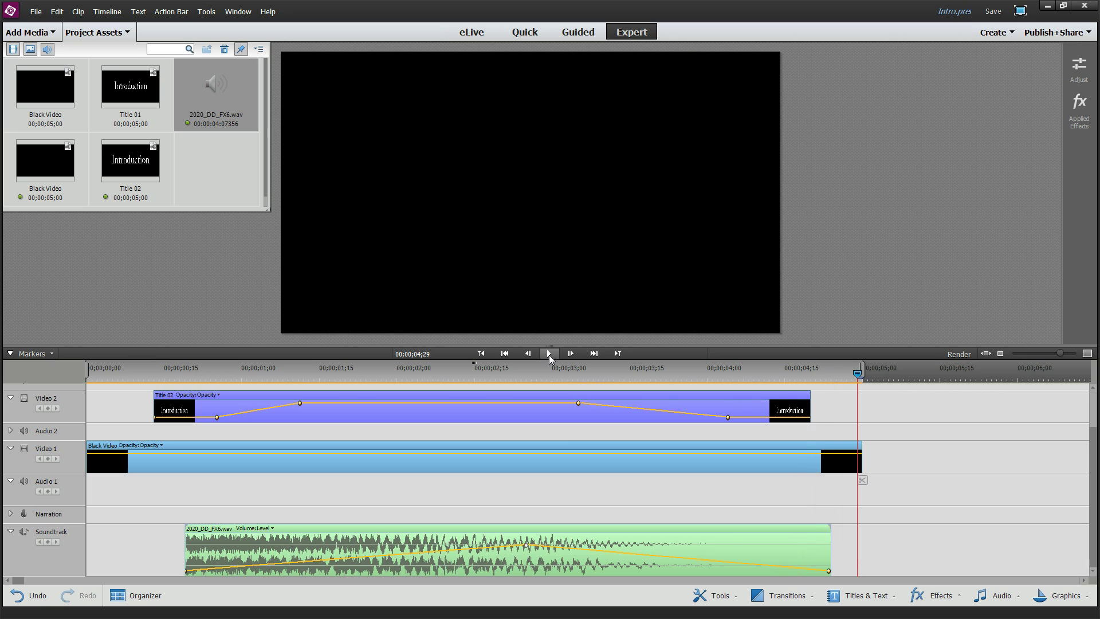
pyautogui.click(549, 353)
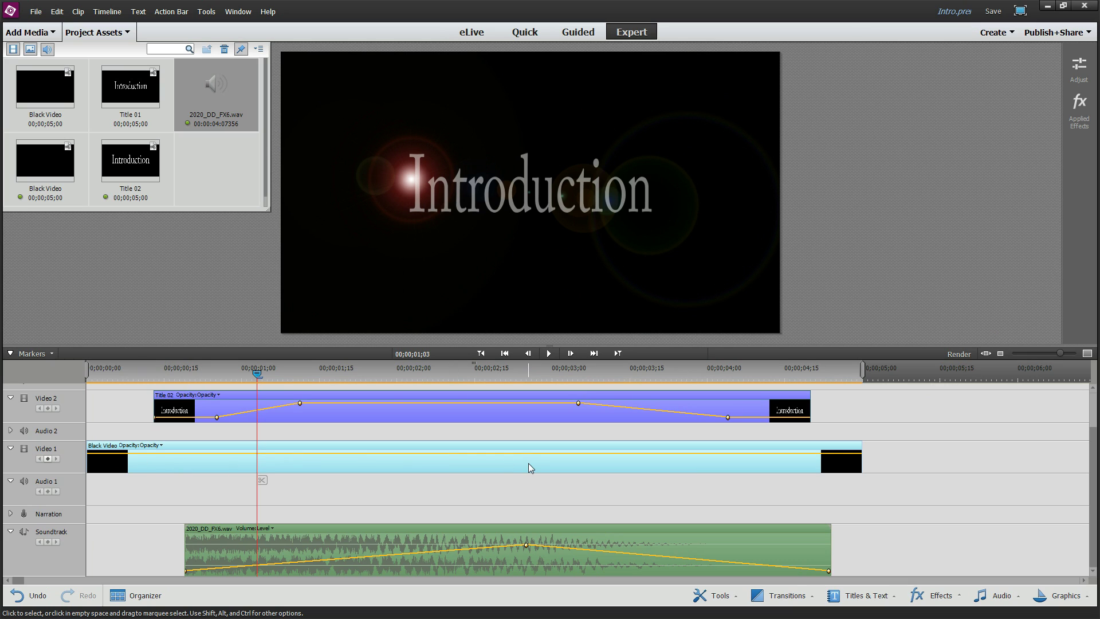
# - Move the black video's final Lens Flare center and brightness keyframes to about 00;00;03;00 and the middle brightness keyframe earlier, then preview the flare's beginning
pyautogui.click(1079, 108)
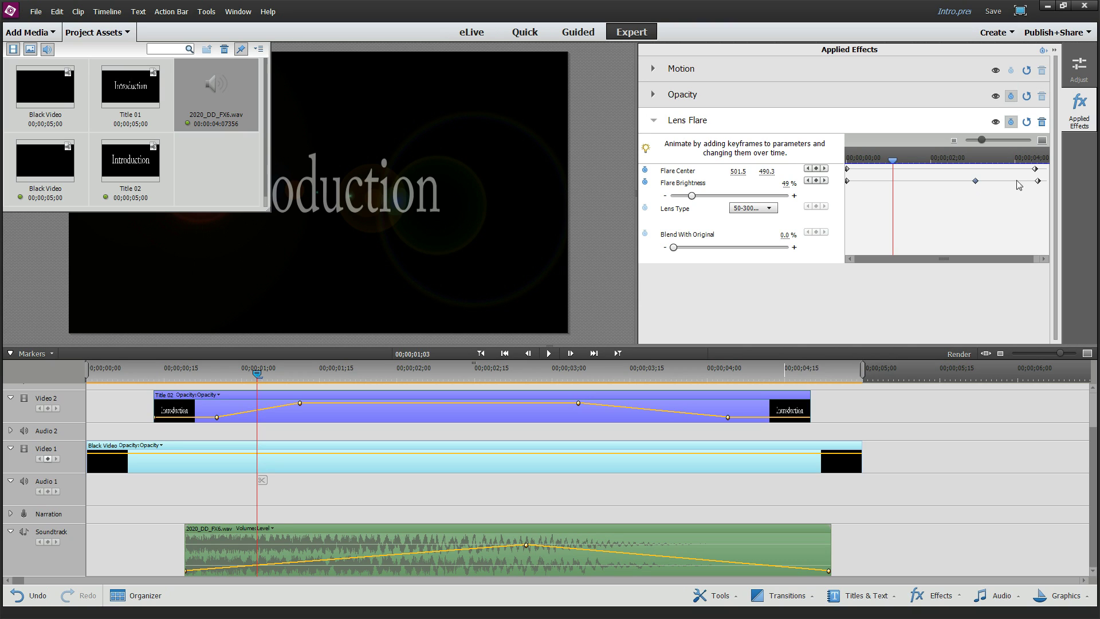
pyautogui.moveTo(1036, 171); pyautogui.dragTo(1038, 169)
pyautogui.moveTo(974, 182); pyautogui.dragTo(909, 185)
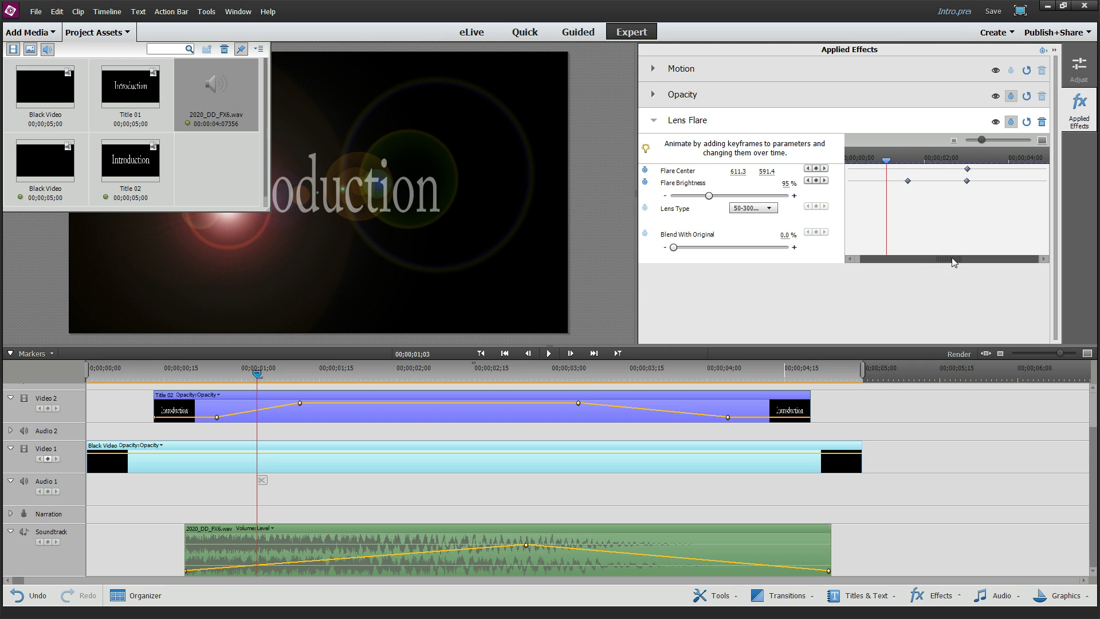
pyautogui.moveTo(954, 262); pyautogui.dragTo(862, 261)
pyautogui.click(847, 162)
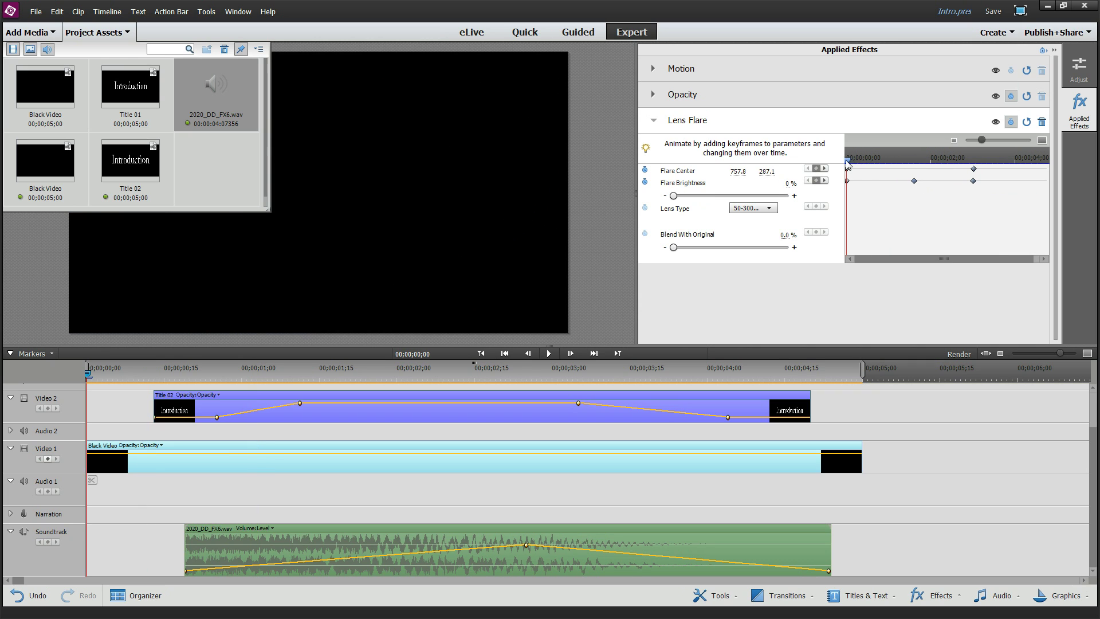
pyautogui.moveTo(847, 163)
pyautogui.mouseDown()
pyautogui.moveTo(982, 162)
pyautogui.moveTo(858, 162)
pyautogui.mouseUp()
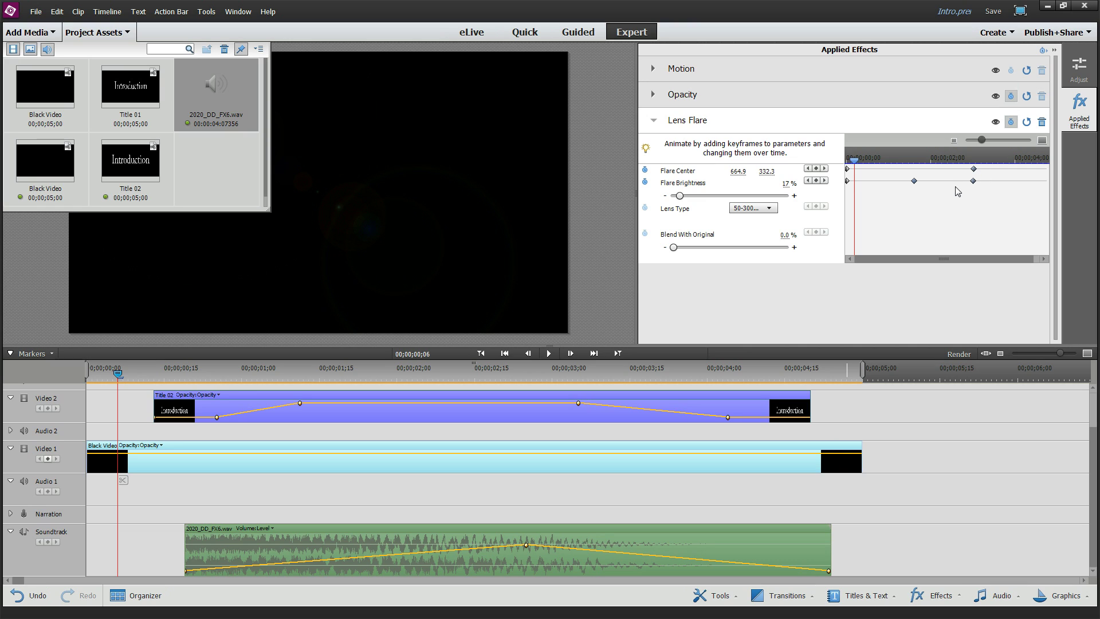
# - Shift the Lens Flare's middle brightness keyframe to about 00;00;02;14 and its final keyframes slightly later, and hide the project assets
pyautogui.moveTo(915, 182); pyautogui.dragTo(950, 183)
pyautogui.moveTo(854, 161); pyautogui.dragTo(840, 161)
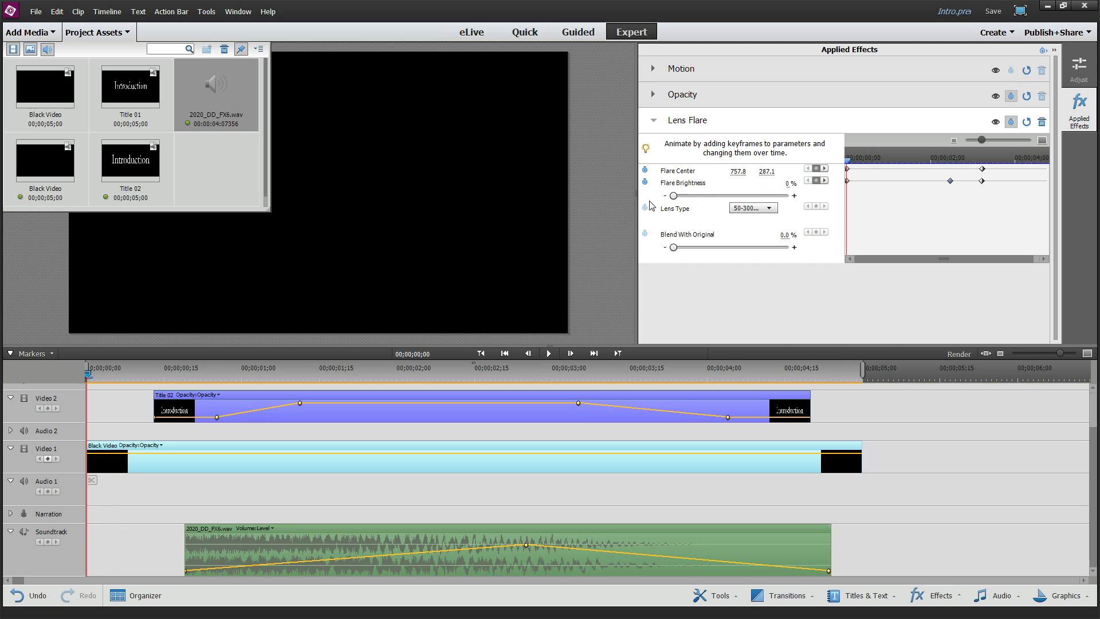
pyautogui.click(126, 33)
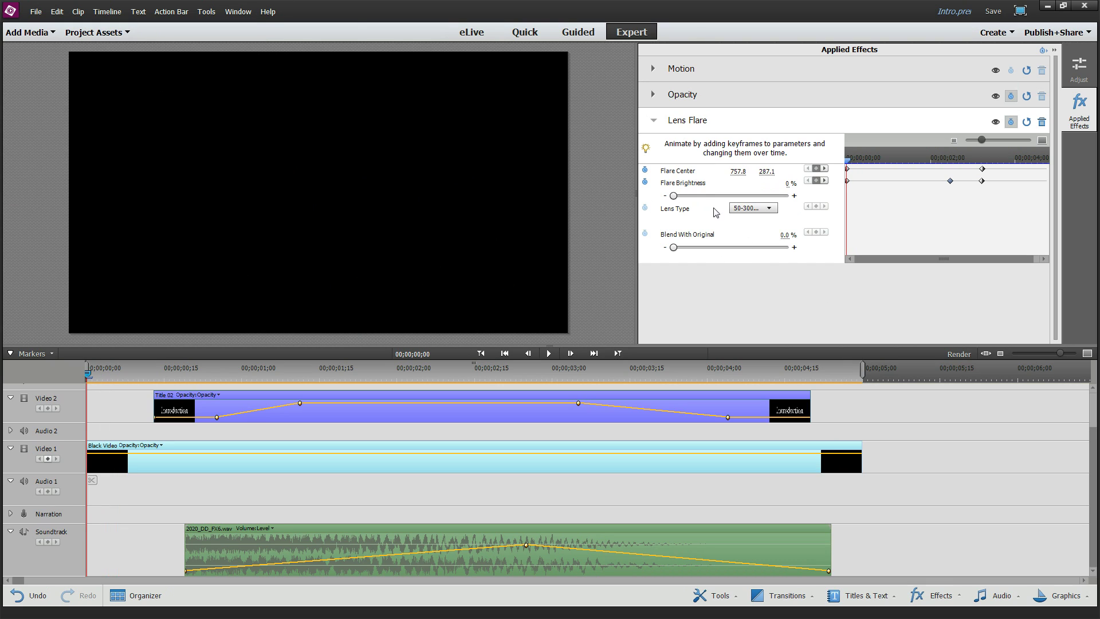
# - Keyframe the Lens Flare's Lens Type as 50-300mm Zoom at the start, 35mm Prime at 00;00;02;10 and 105mm Prime at 00;00;03;06
pyautogui.click(645, 207)
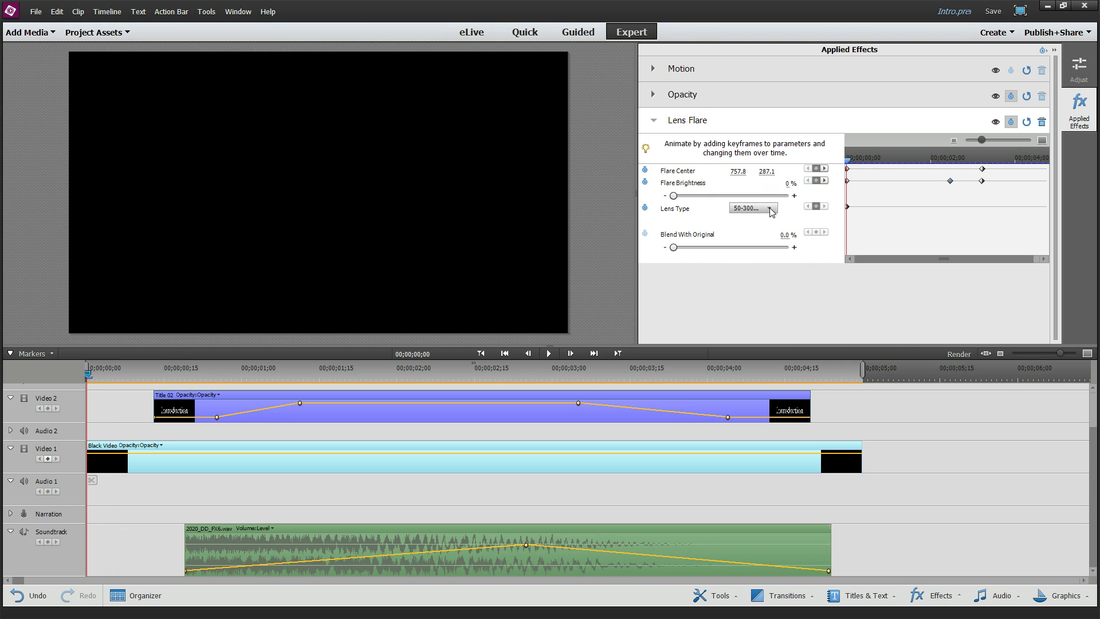
pyautogui.moveTo(955, 161)
pyautogui.mouseDown()
pyautogui.moveTo(978, 162)
pyautogui.moveTo(946, 163)
pyautogui.mouseUp()
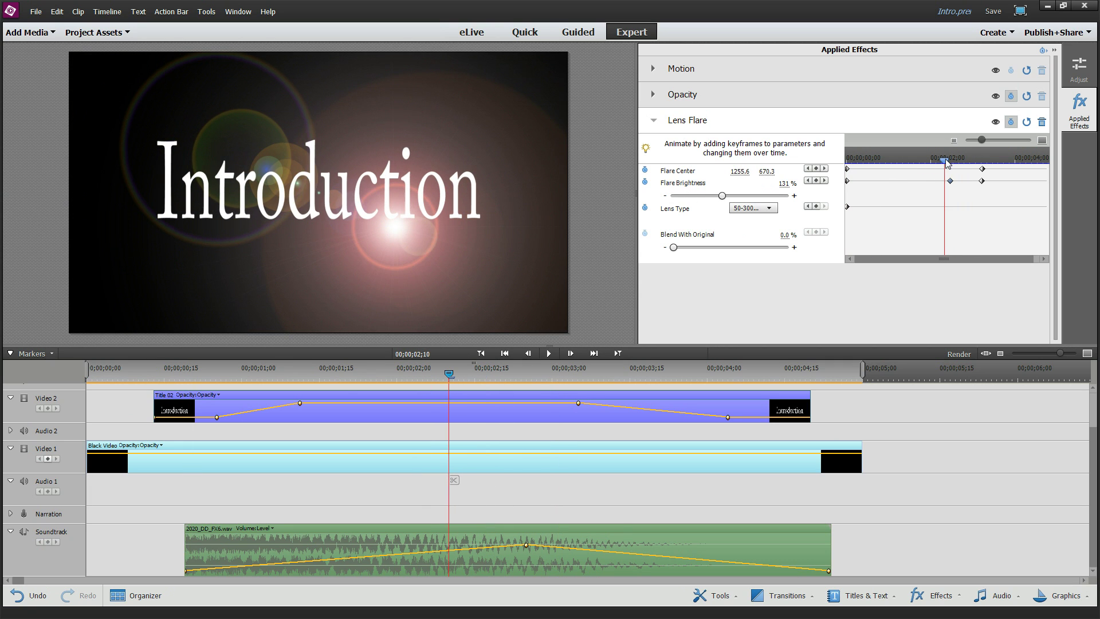
pyautogui.click(755, 209)
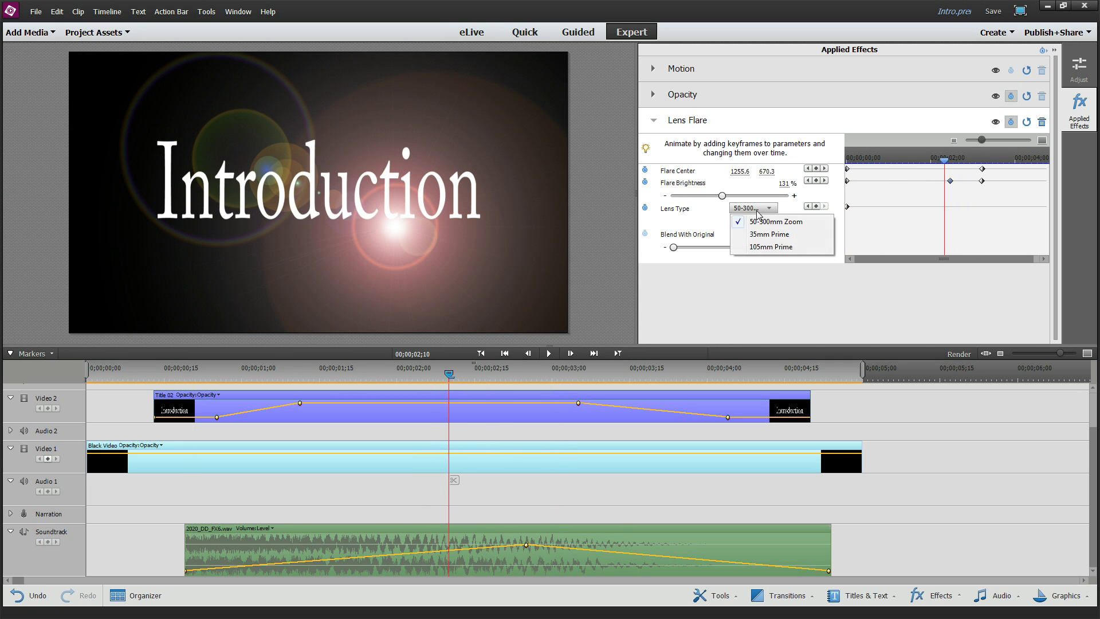
pyautogui.click(775, 235)
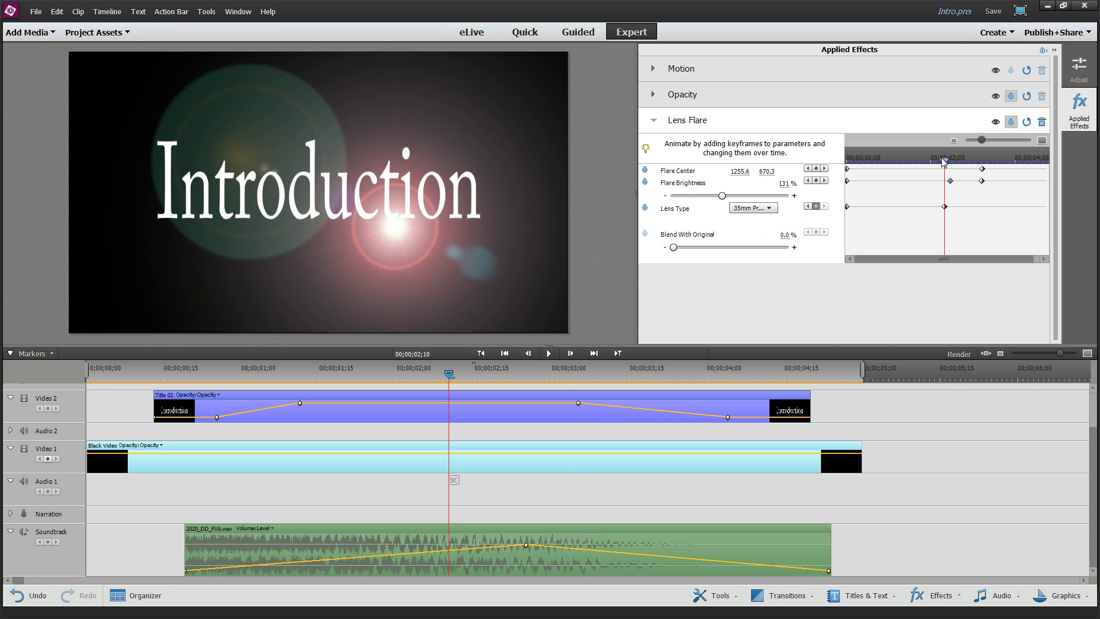
pyautogui.moveTo(945, 162); pyautogui.dragTo(980, 162)
pyautogui.click(754, 208)
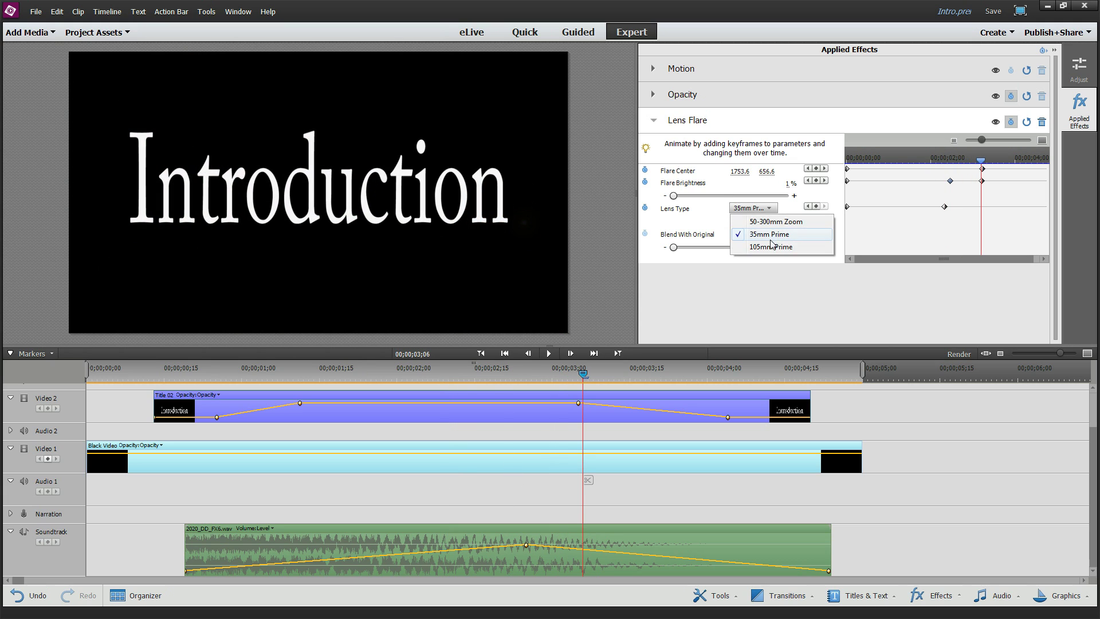
pyautogui.click(771, 246)
# - Play the intro from the start to check the lens type changes, and close the applied effects settings
pyautogui.moveTo(981, 163); pyautogui.dragTo(832, 162)
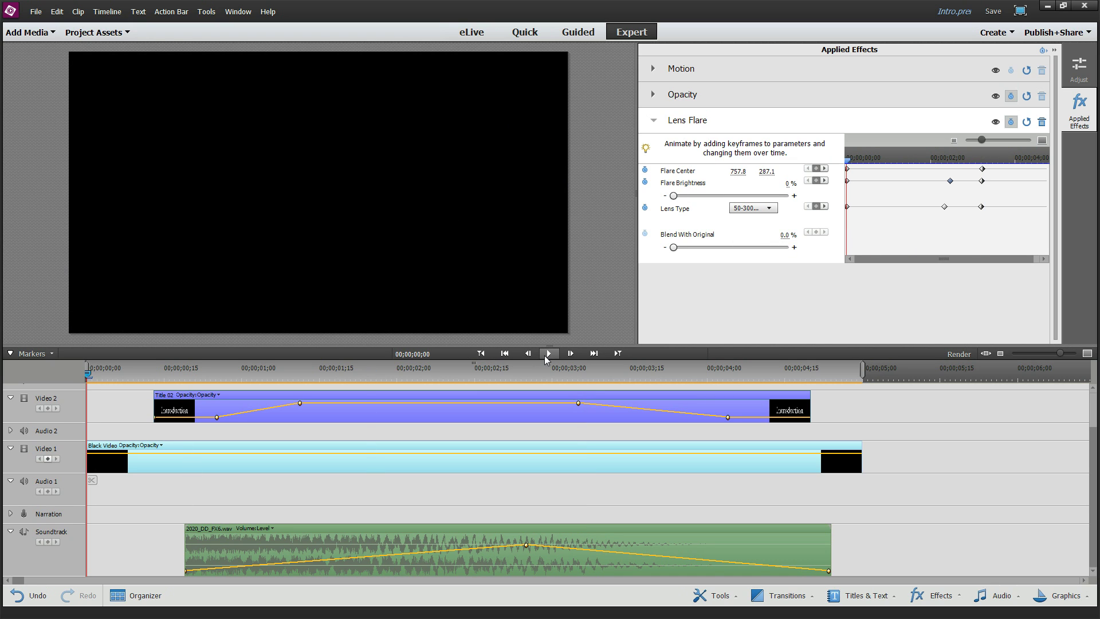
pyautogui.click(548, 354)
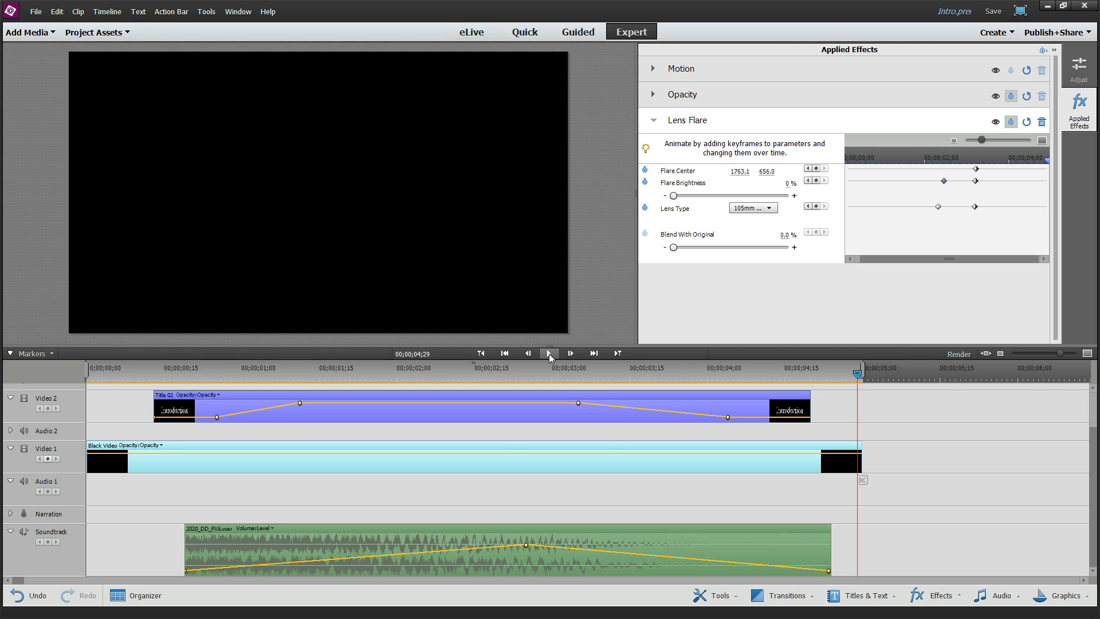
pyautogui.click(1078, 112)
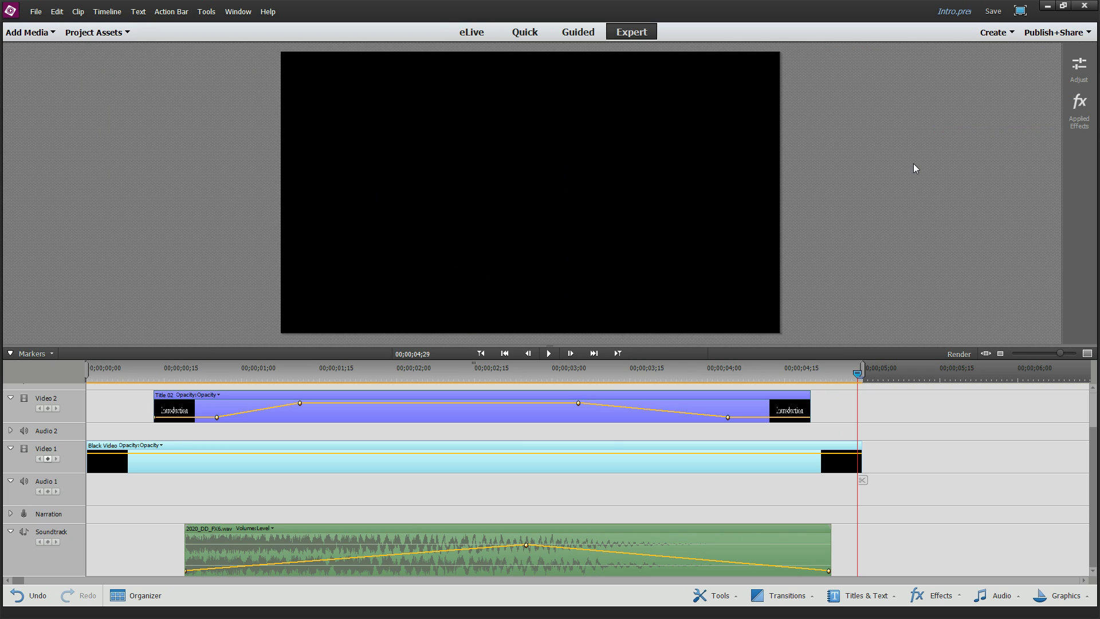